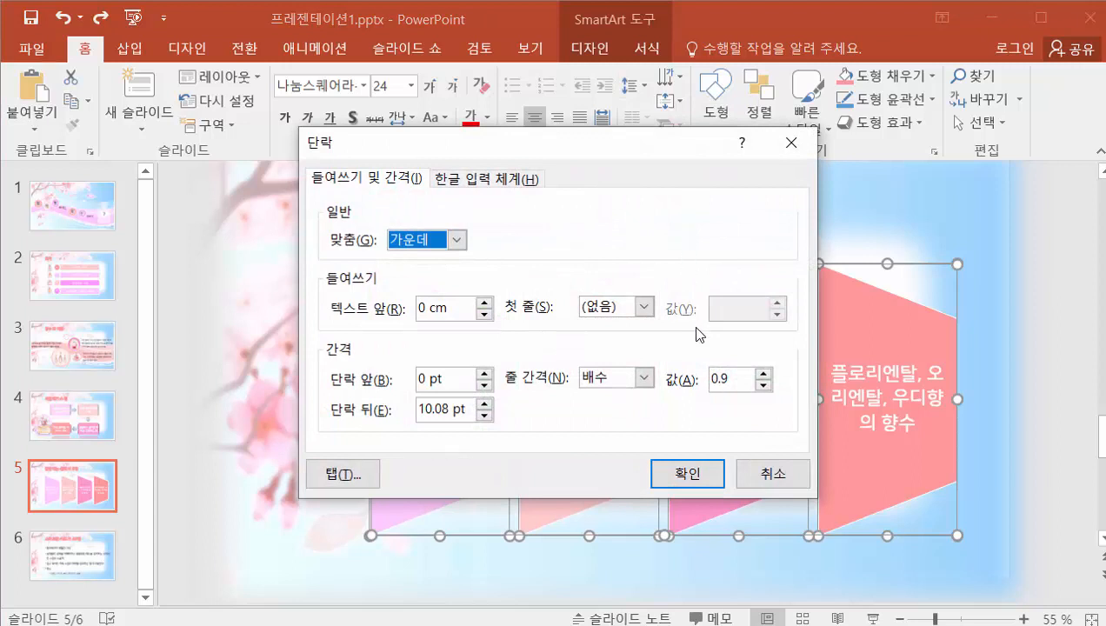
Step: Set the line spacing of the text in the four SmartArt trapezoids to a multiple of 1.2
left_click_drag(730, 379, 688, 380)
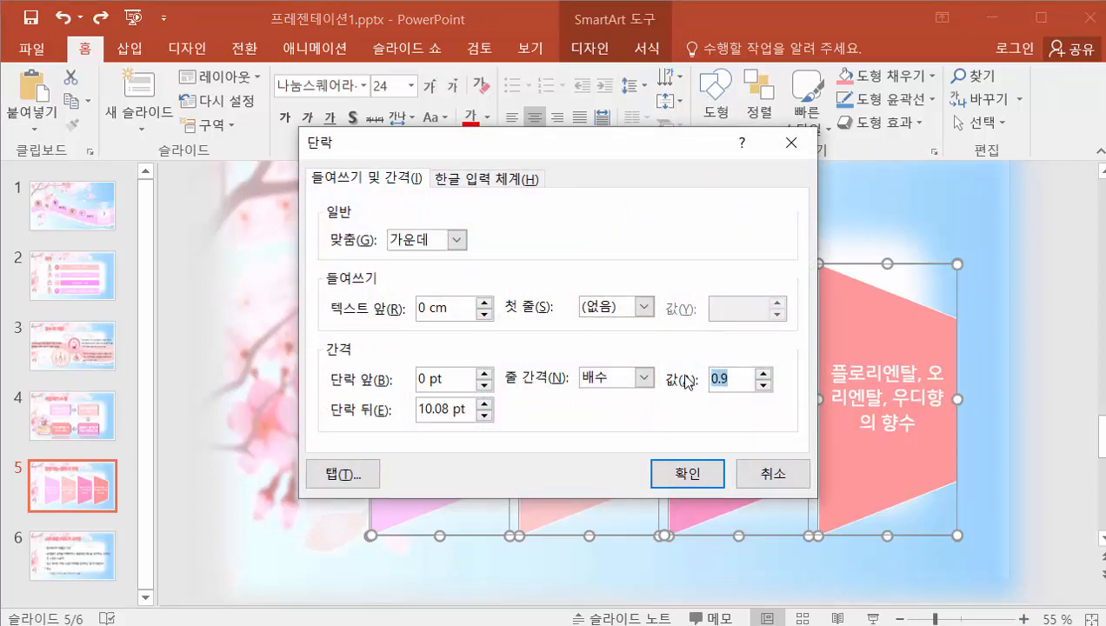
type("1.2")
left_click(693, 474)
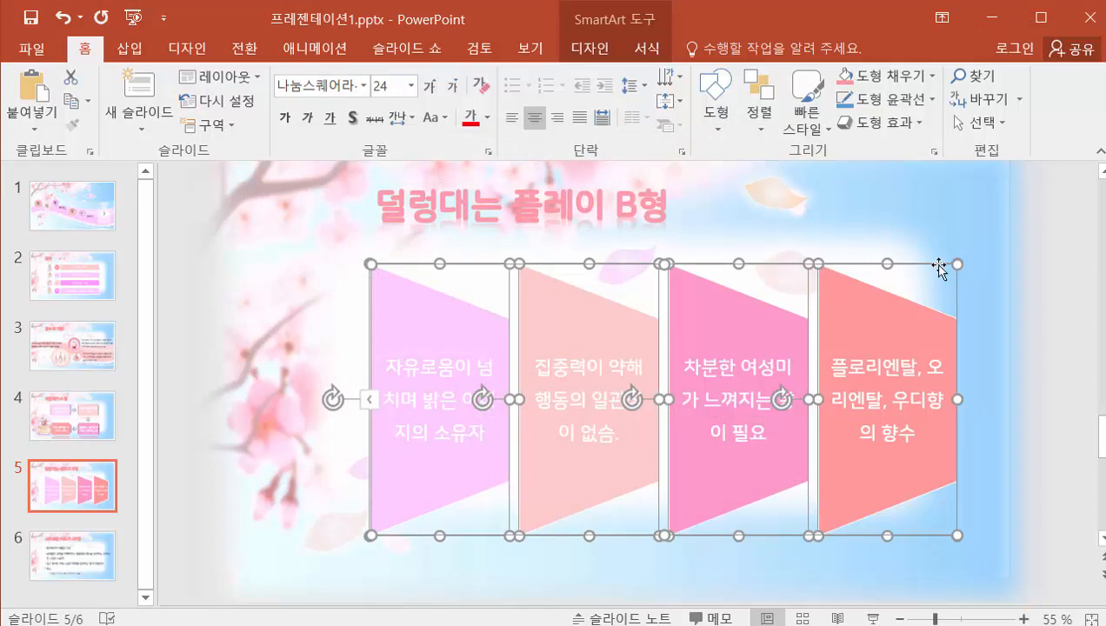
Step: Shift the SmartArt graphic slightly left on slide 5 and apply the first bevel preset to its shapes
left_click_drag(939, 269, 882, 264)
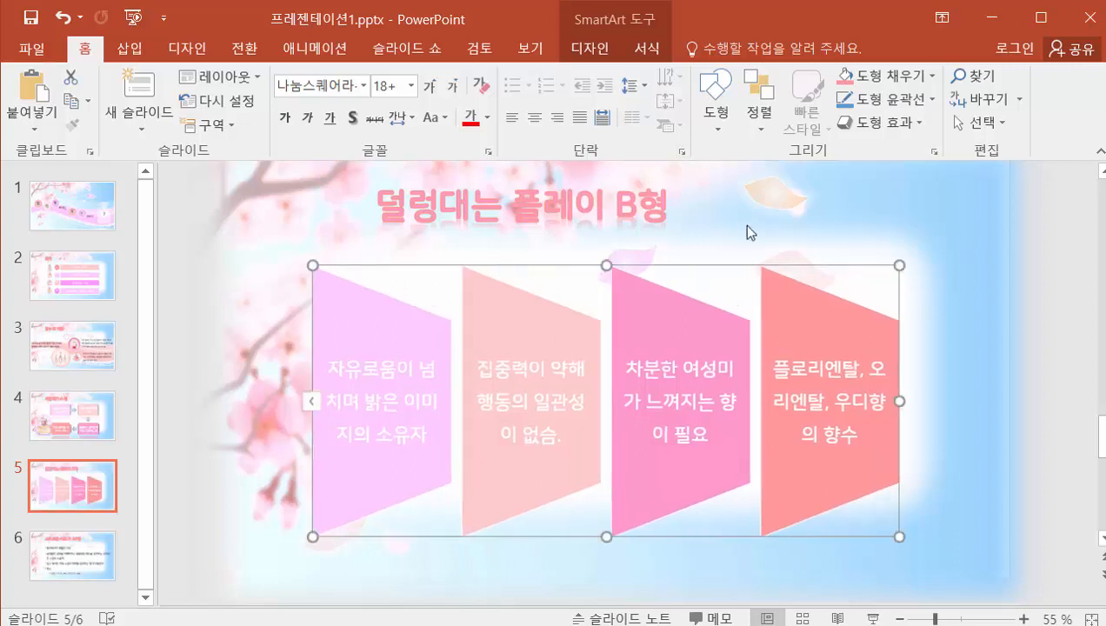
left_click(659, 52)
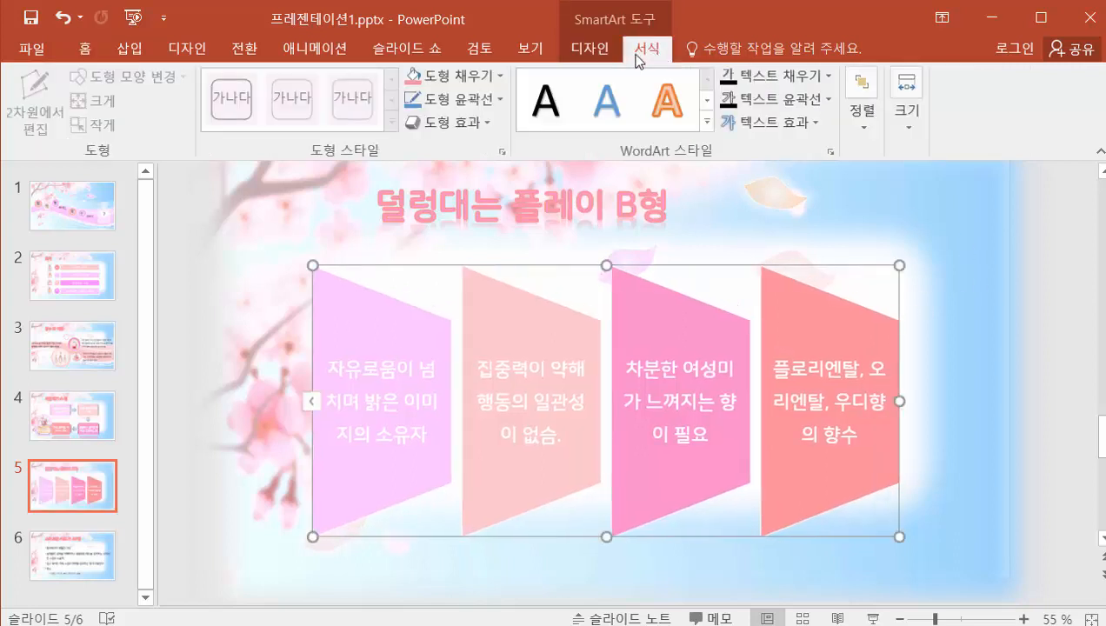
left_click(493, 126)
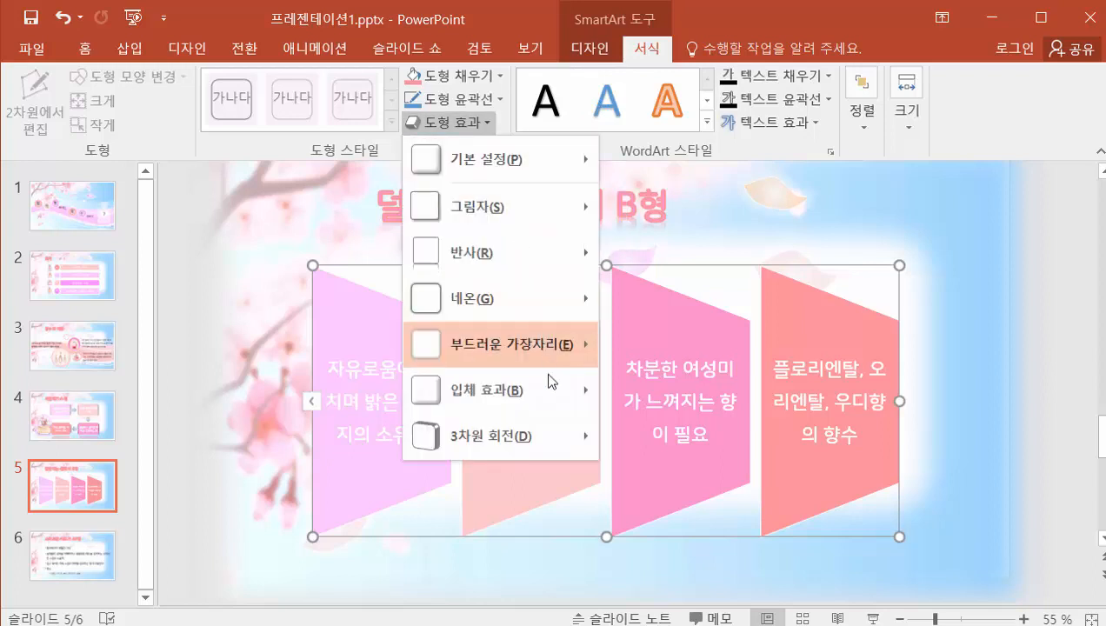
mouse_move(546, 386)
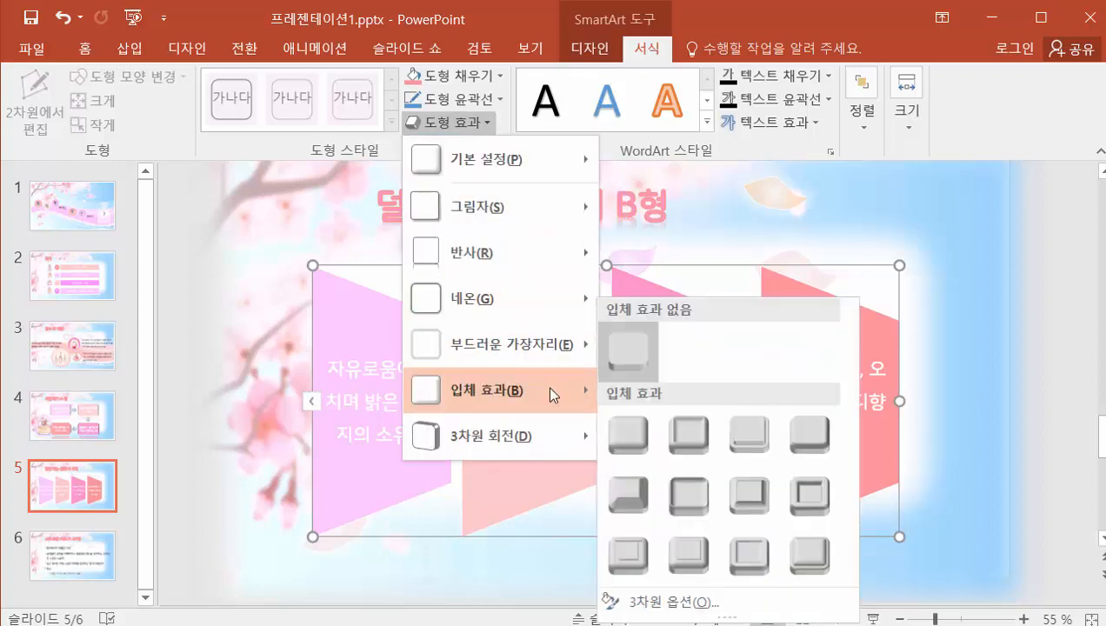
left_click(630, 432)
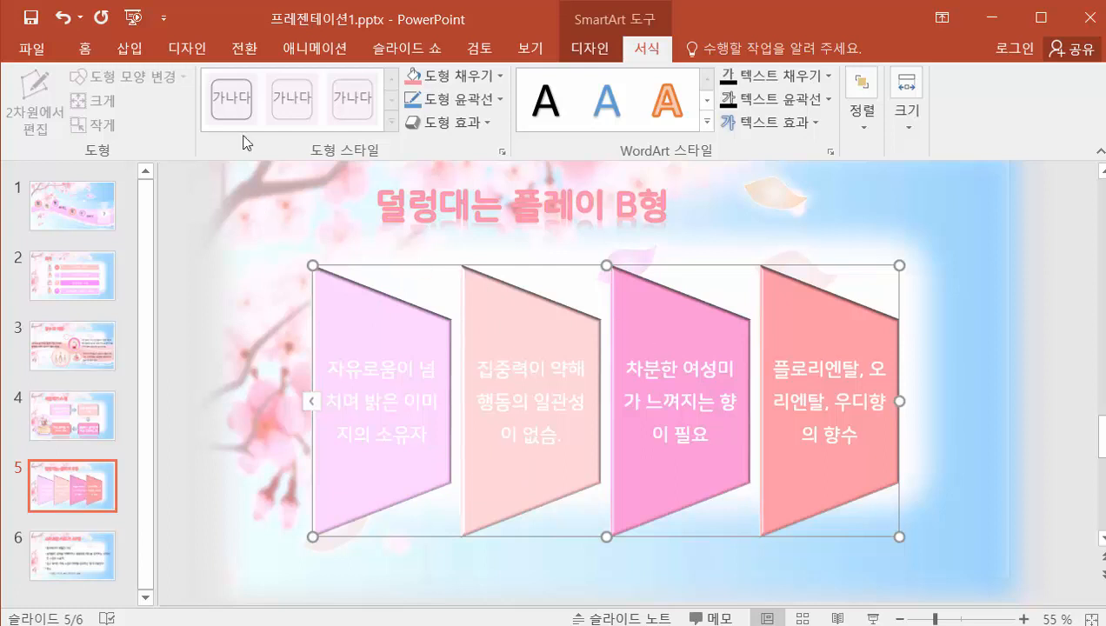
Step: Insert the picture 향수2.png from the 12장-향수예제 folder into slide 5
left_click(135, 50)
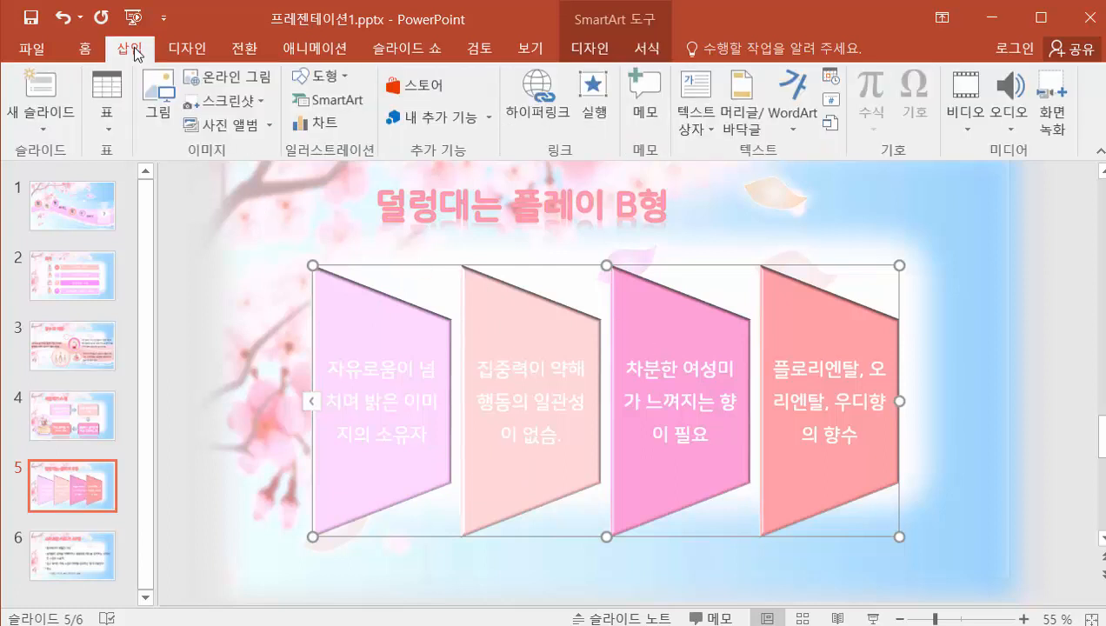
left_click(158, 97)
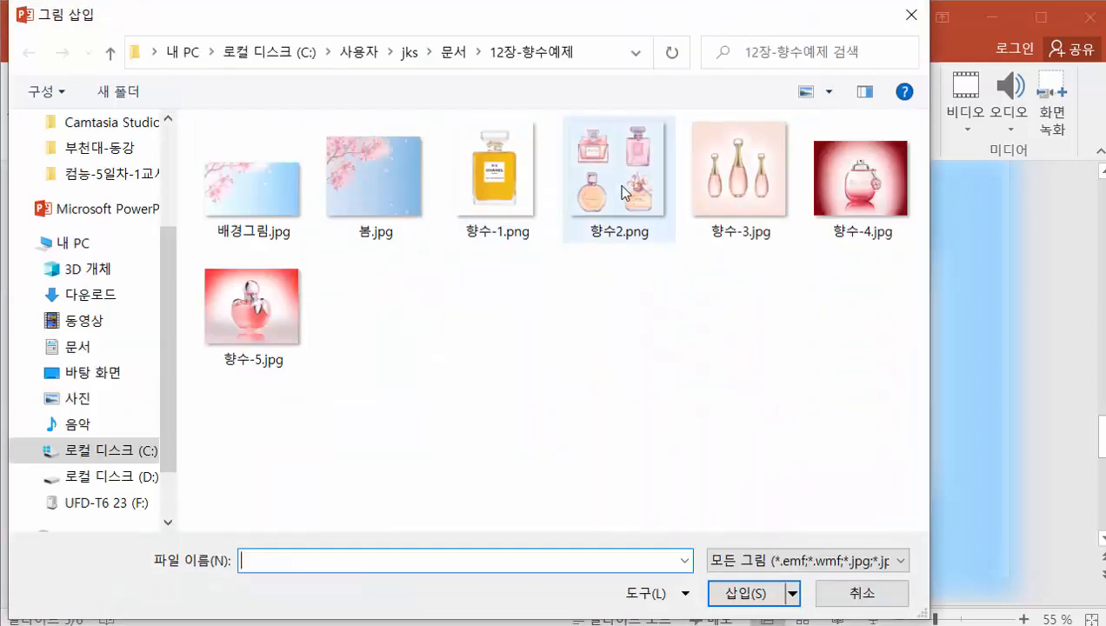
left_click(624, 191)
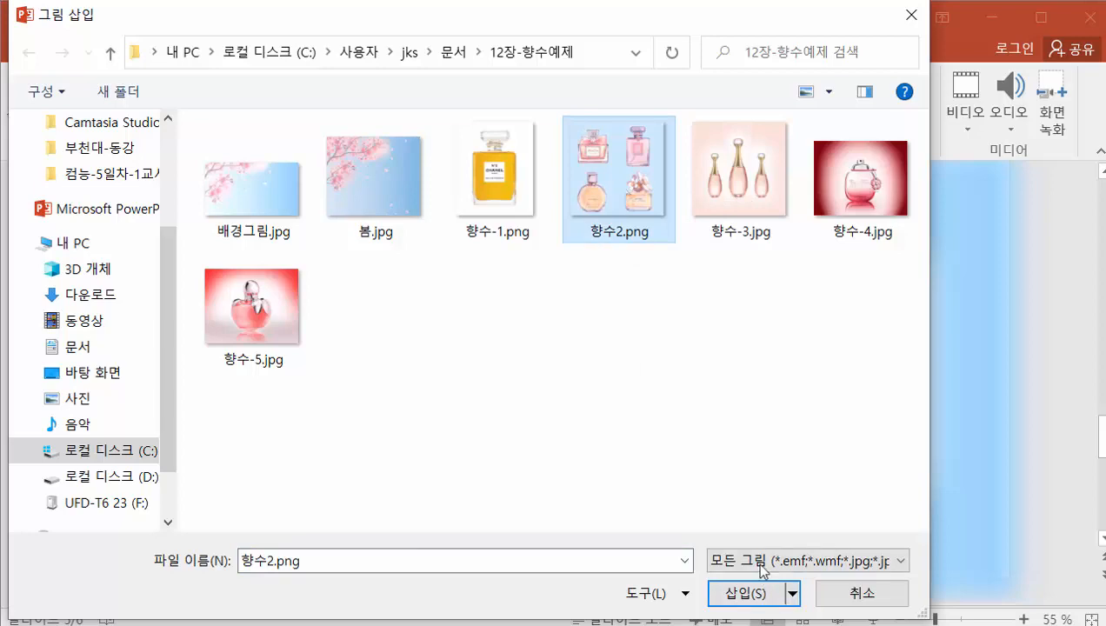
left_click(745, 595)
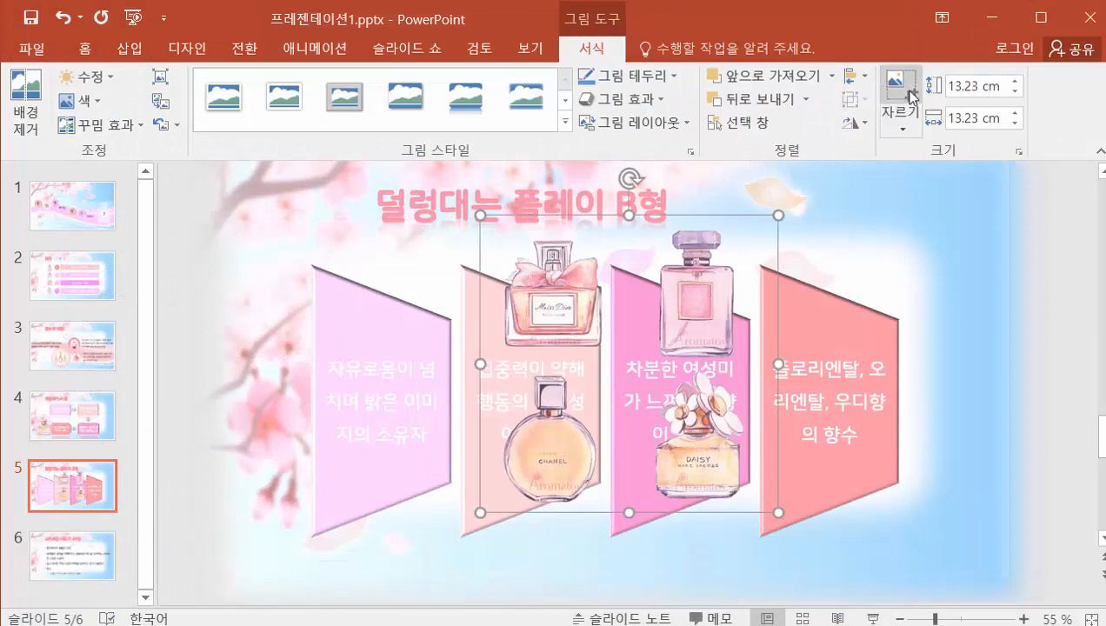
Step: Crop the inserted picture to the upper-left pink perfume bottle with the bow, about 5.62 cm high and 4.85 cm wide
left_click(899, 96)
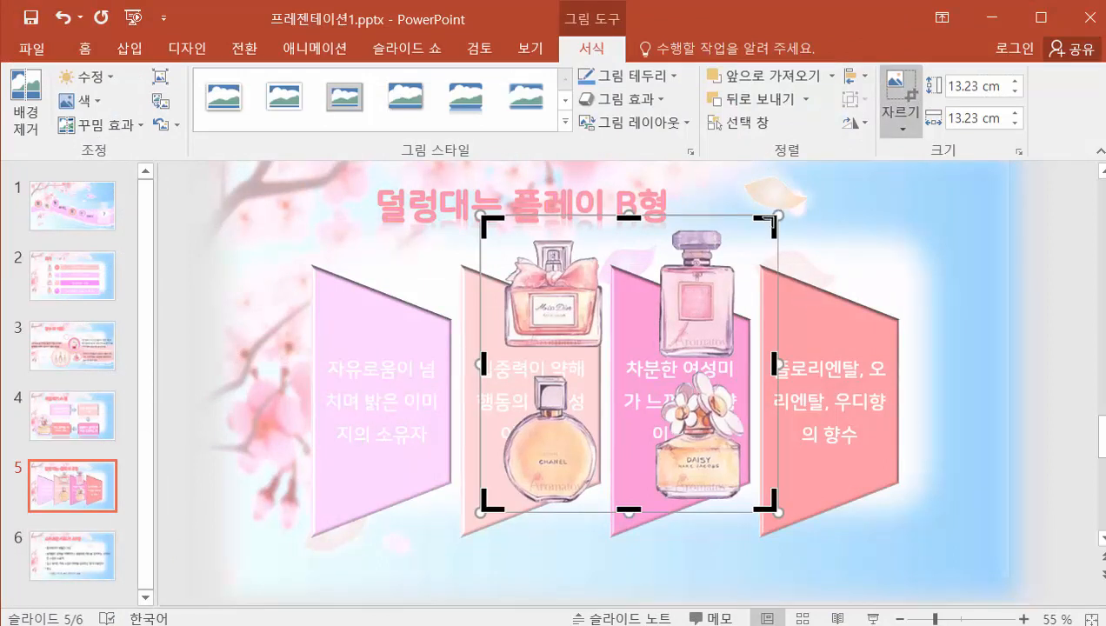
left_click_drag(770, 222, 604, 223)
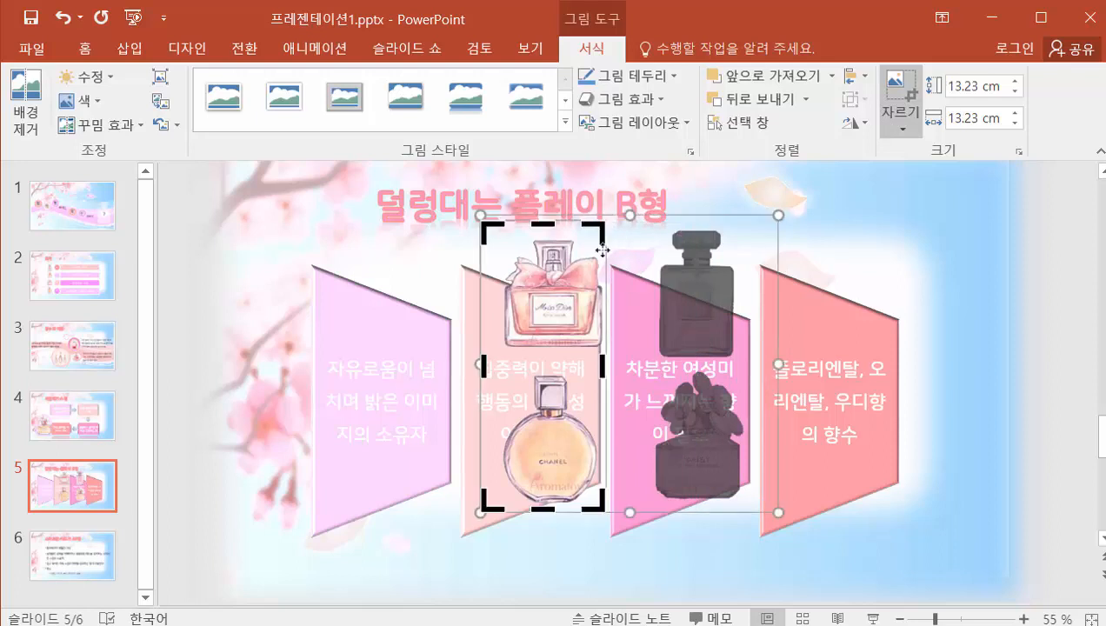
left_click_drag(543, 508, 572, 345)
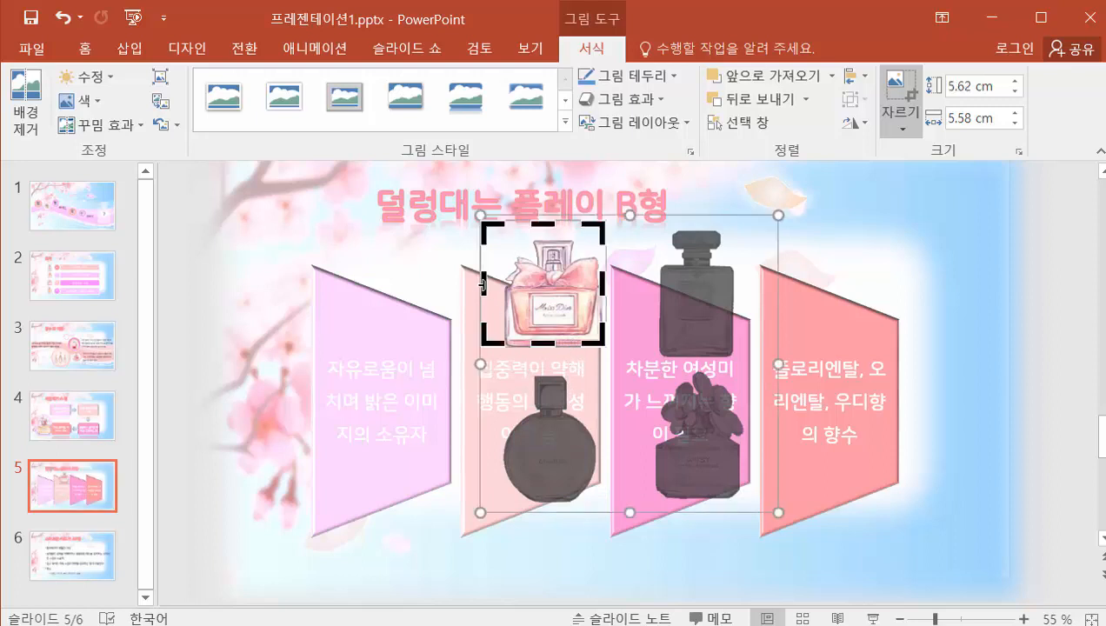
left_click_drag(480, 284, 498, 287)
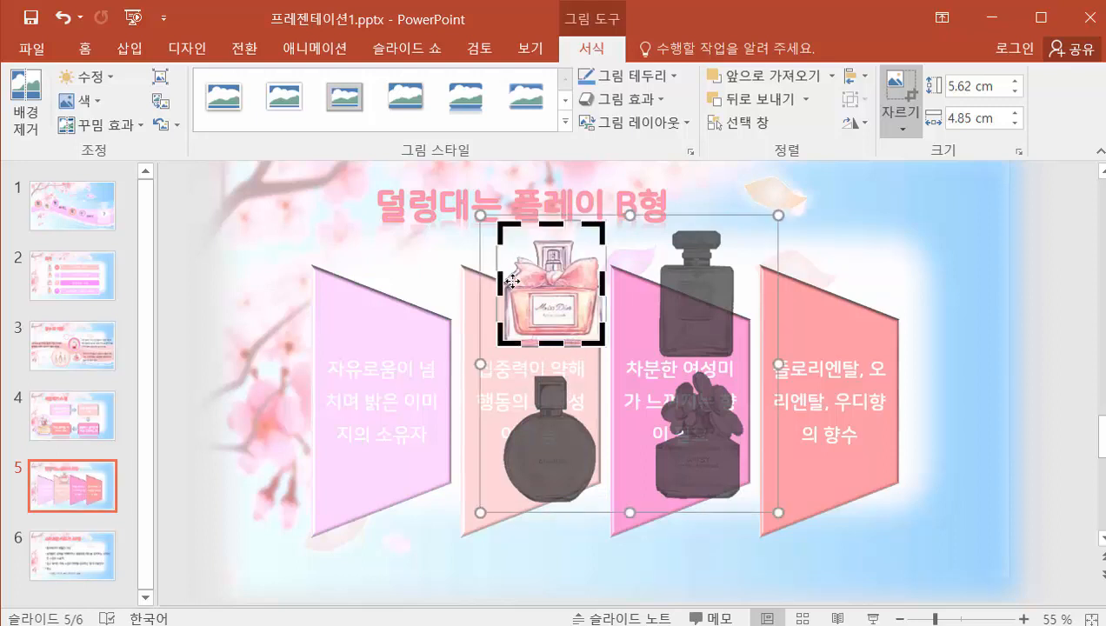
left_click(1004, 241)
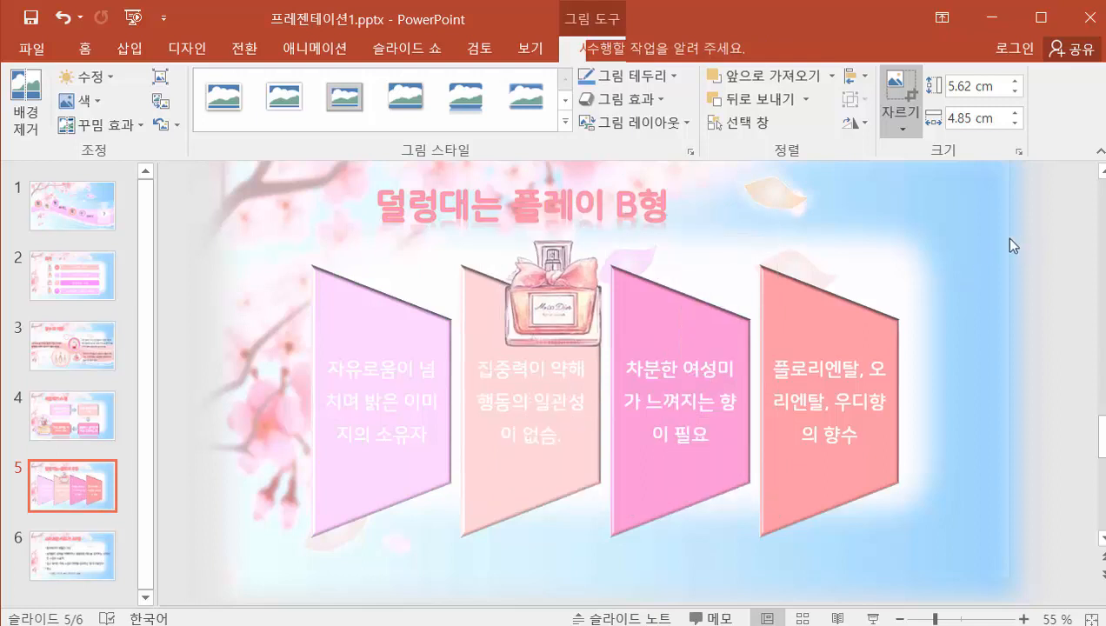
Step: Move the cropped bottle over the lower right corner of the last trapezoid and enlarge it to about 7.31 by 6.31 cm
left_click(565, 298)
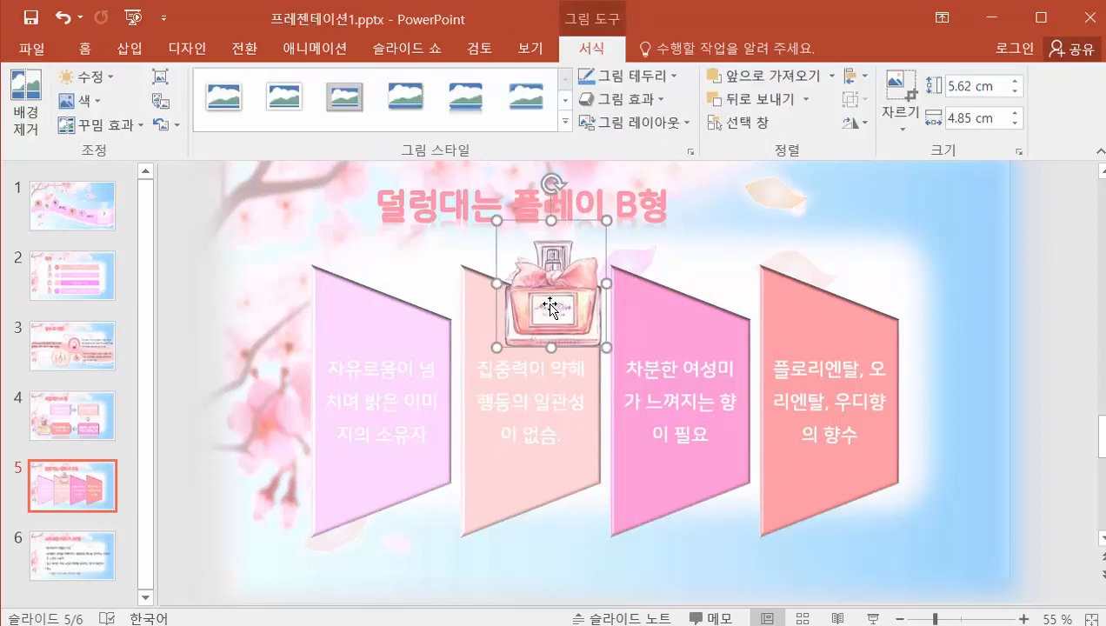
left_click_drag(548, 308, 916, 505)
left_click_drag(973, 423, 998, 393)
left_click_drag(929, 505, 920, 492)
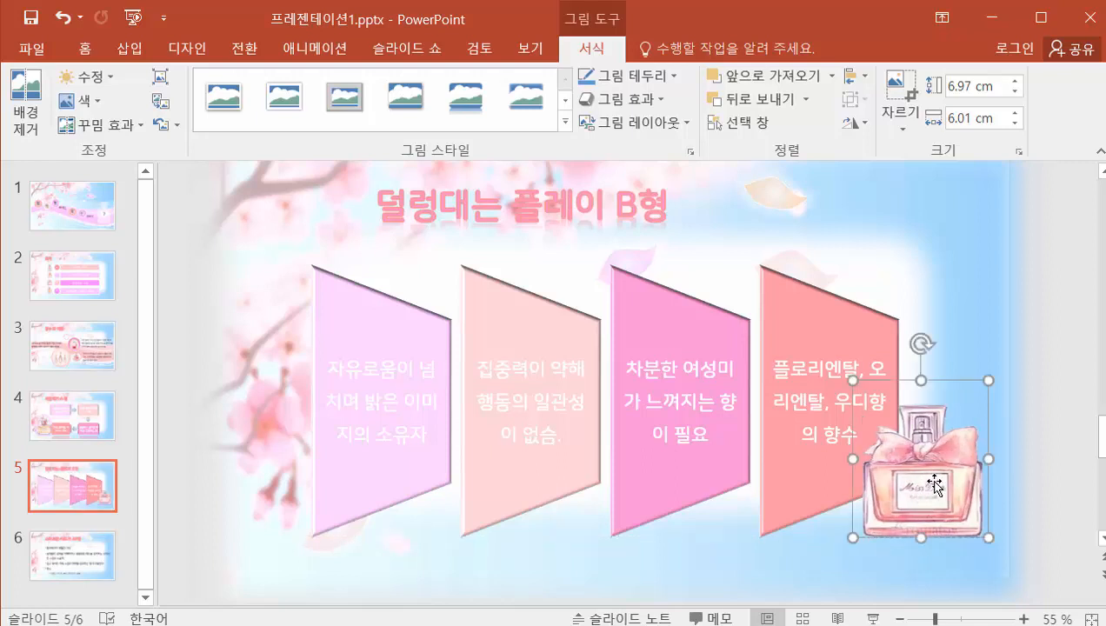
left_click_drag(987, 379, 996, 372)
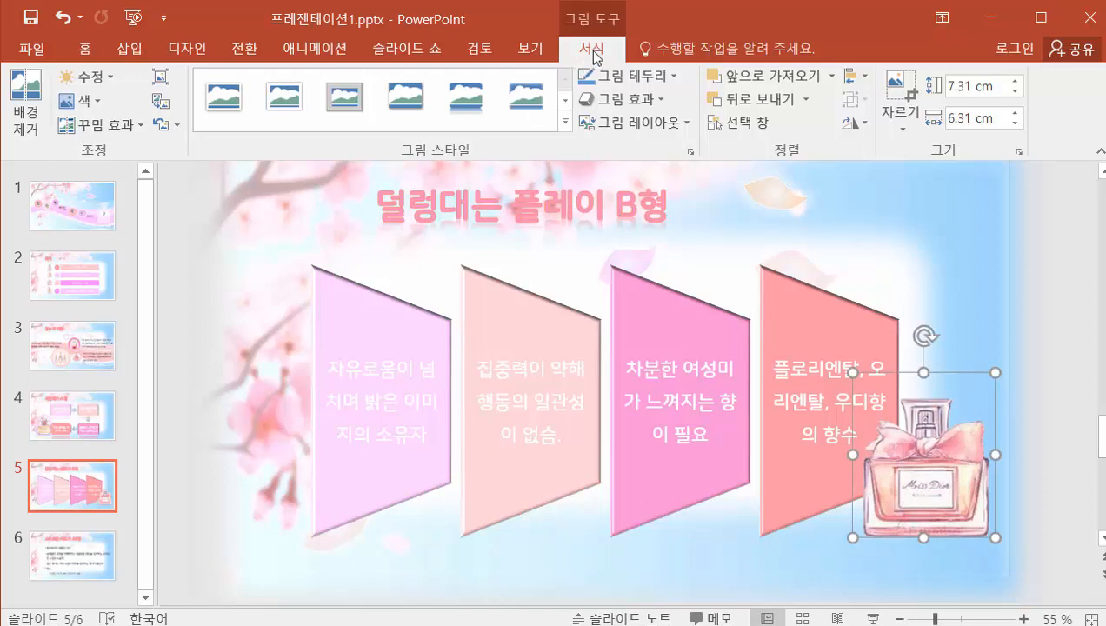
Step: Apply the first reflection variation to the perfume bottle picture and nudge it slightly upward
left_click(634, 104)
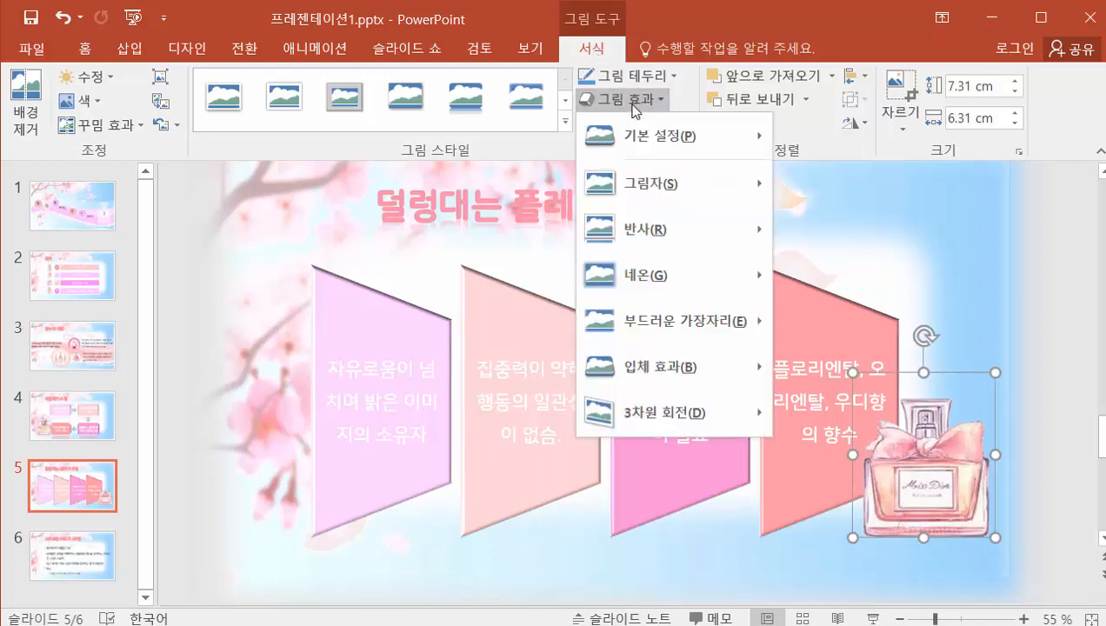
mouse_move(633, 226)
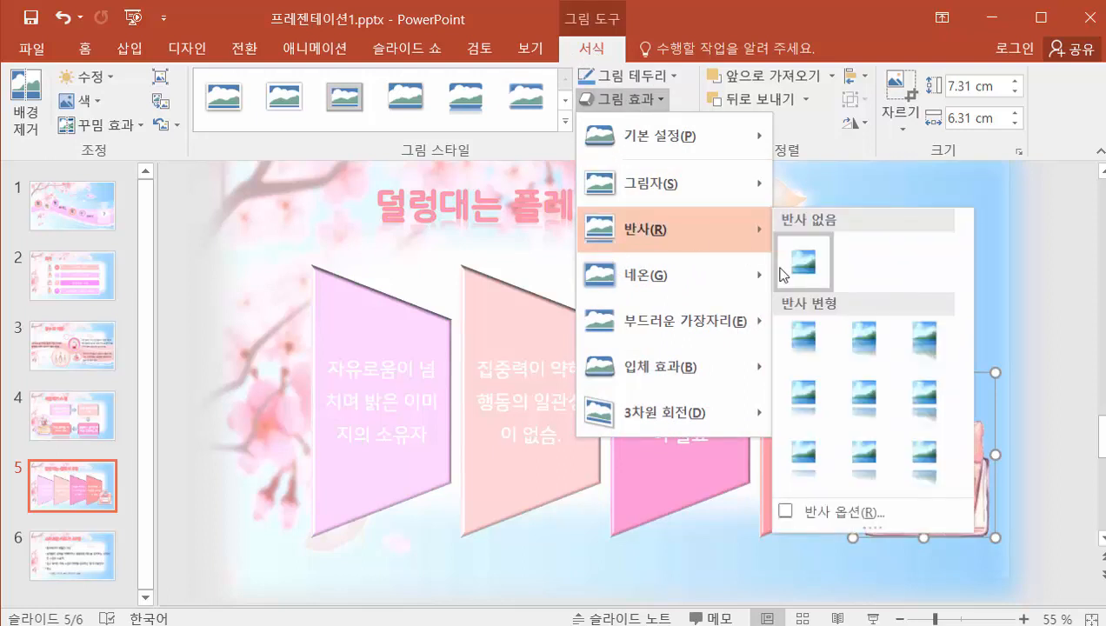
left_click(801, 342)
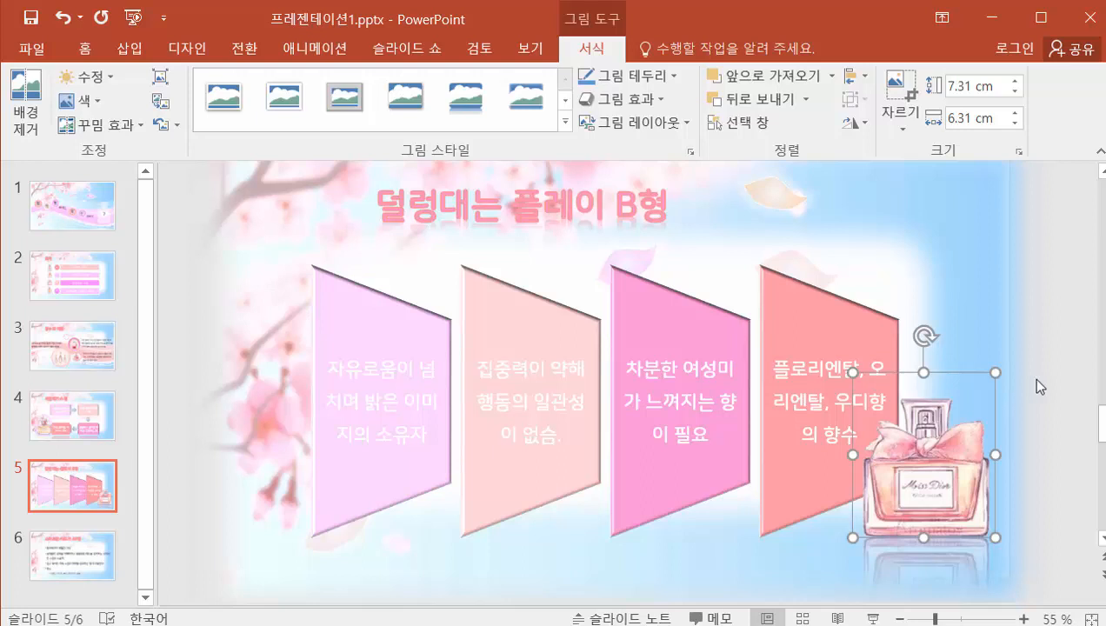
left_click_drag(936, 461, 935, 455)
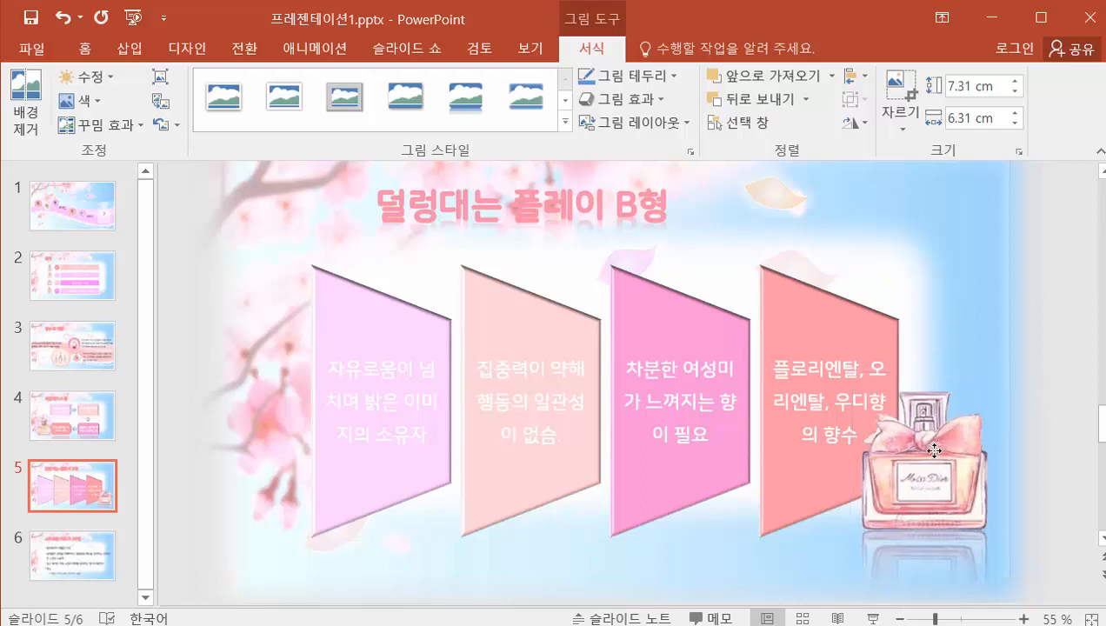
left_click(1053, 299)
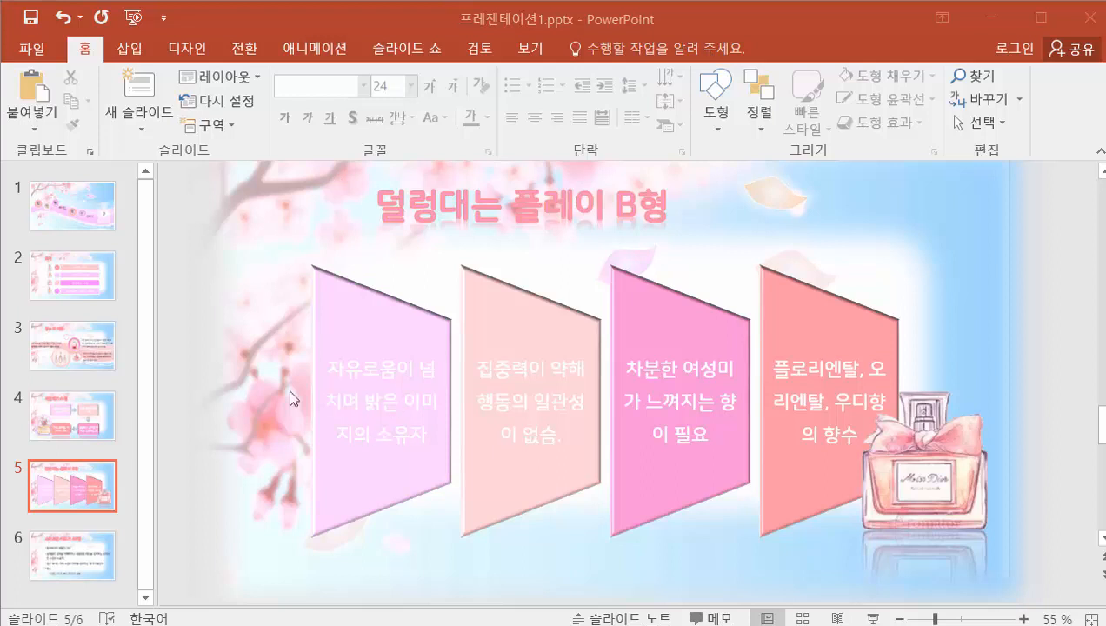
Step: Add a new title and content slide after slide 6, 스마트한 사교가 AB형
left_click(54, 559)
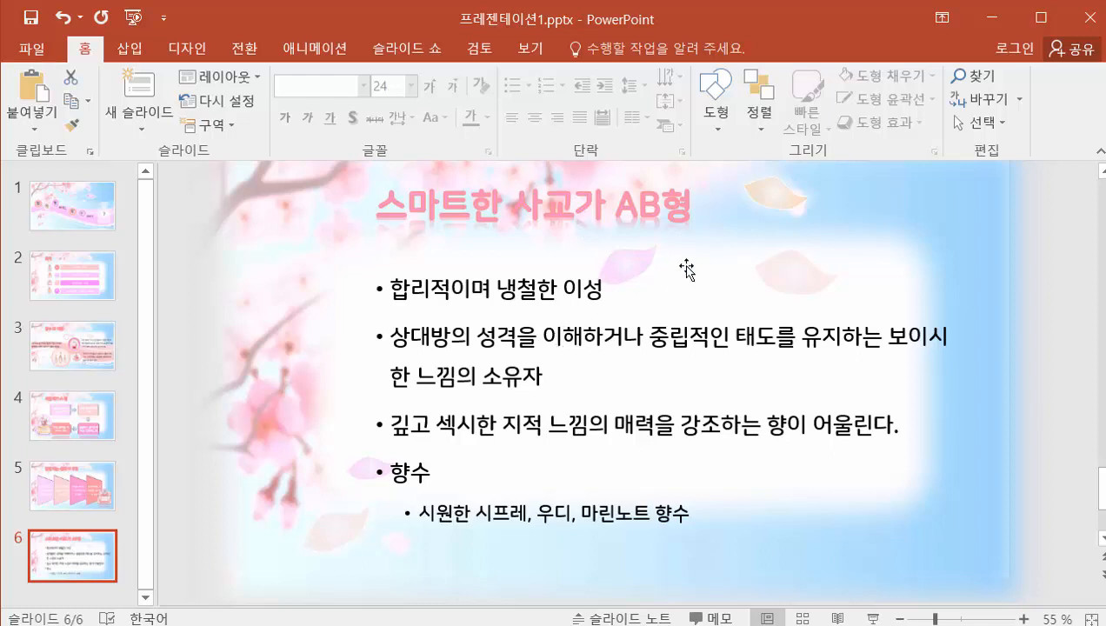
left_click(79, 559)
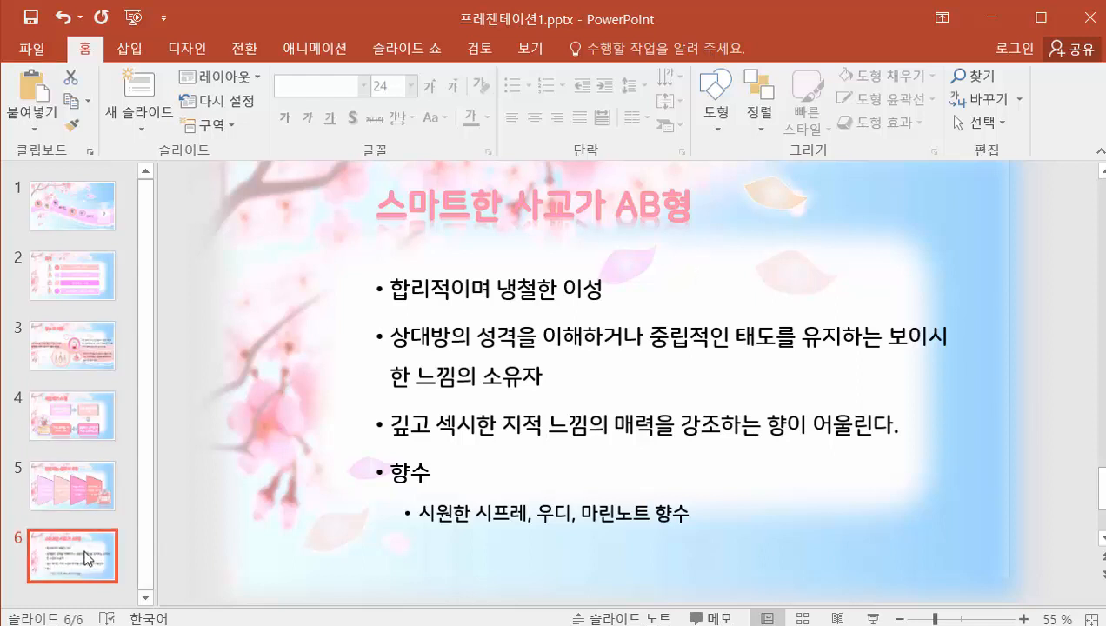
key("Return")
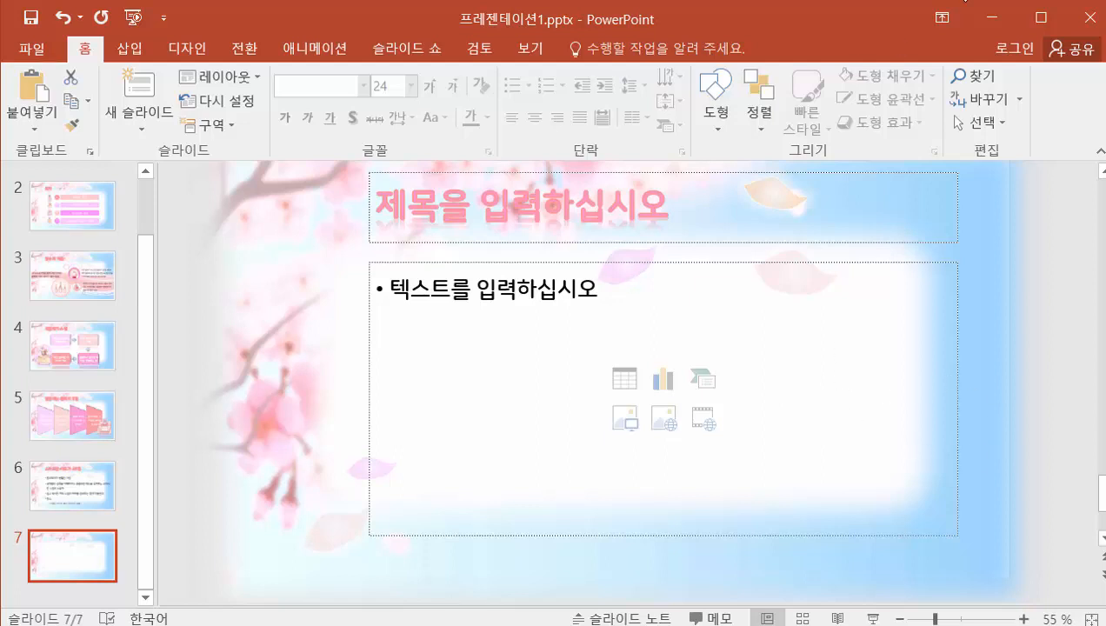
left_click(965, 0)
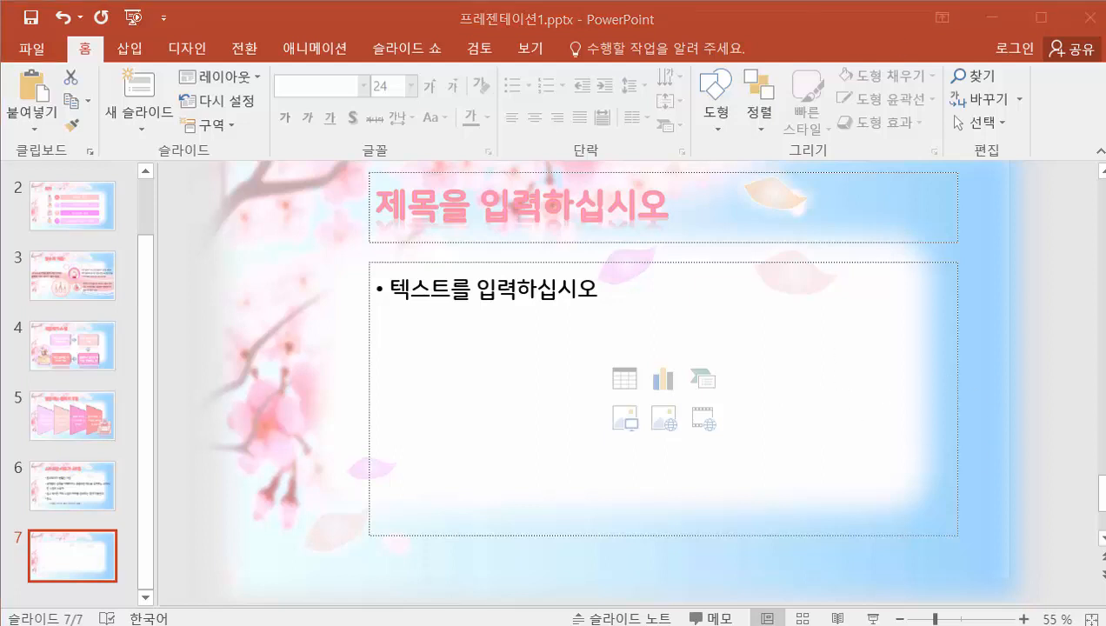
left_click(815, 36)
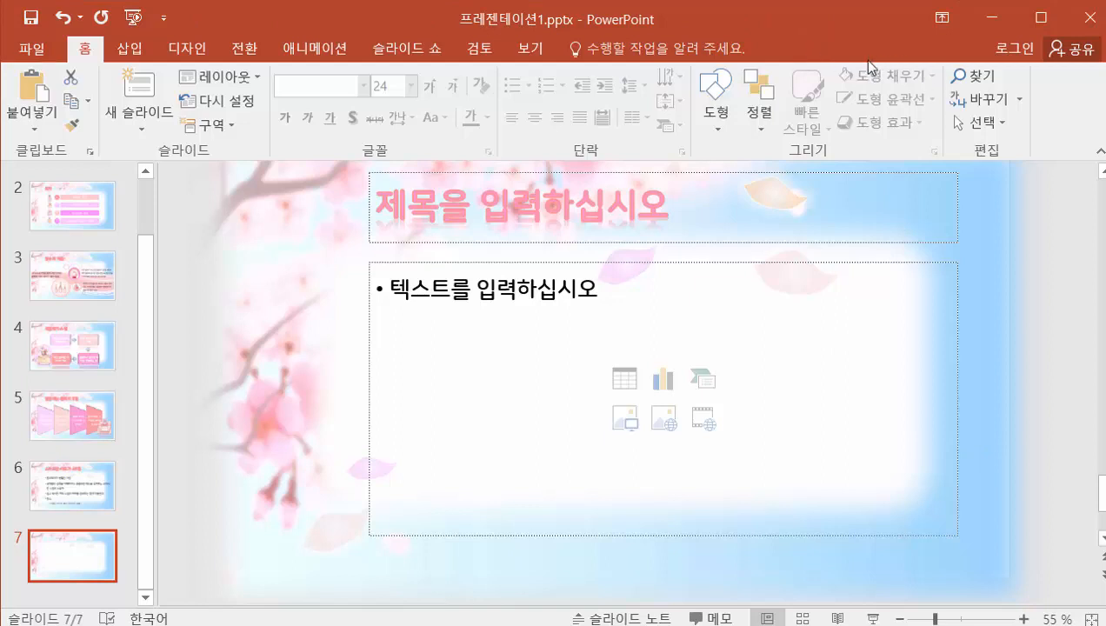
left_click(42, 625)
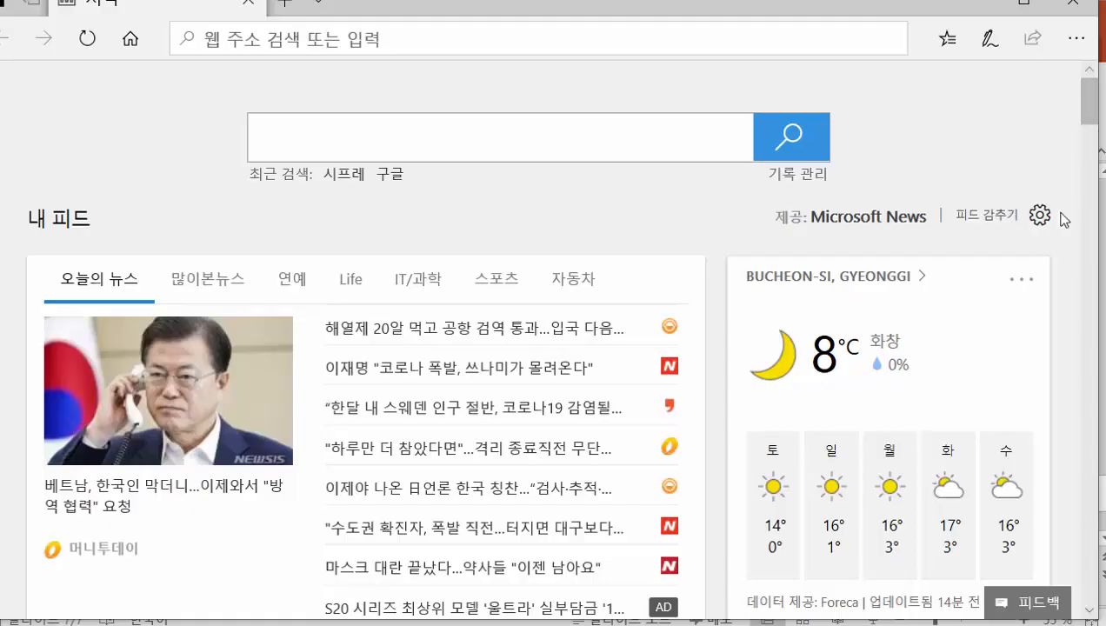
left_click(474, 36)
type("www")
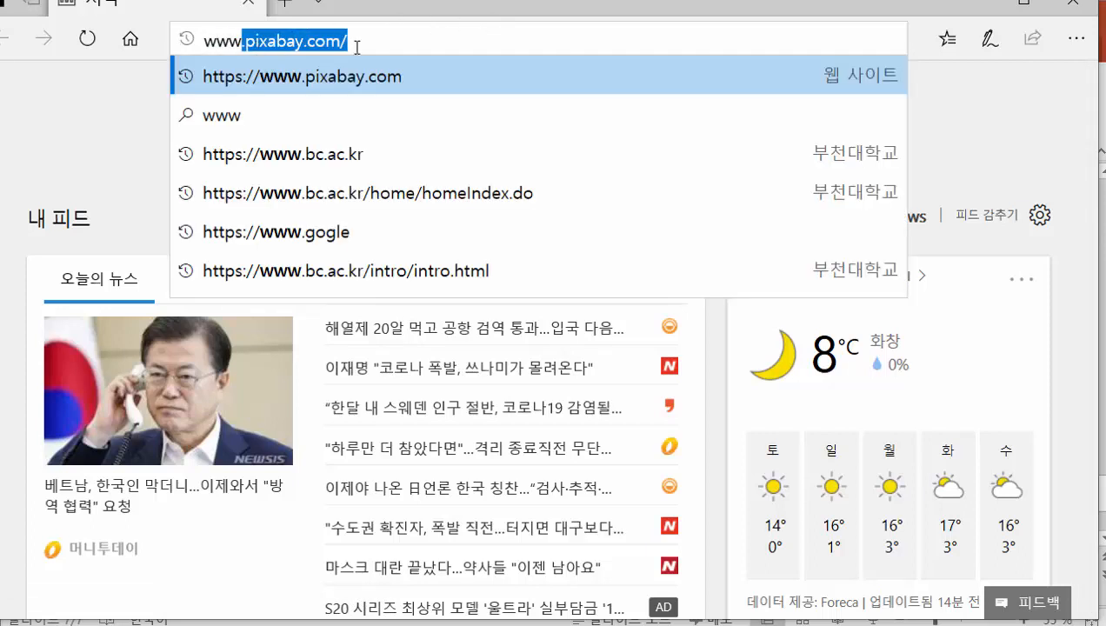
key("Right")
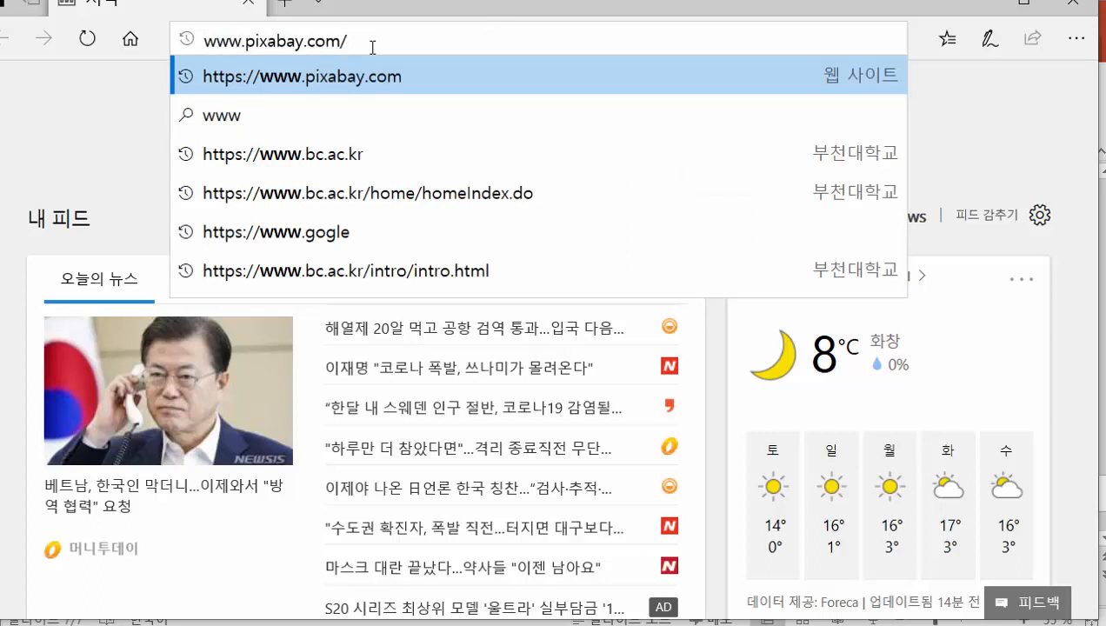
key("Return")
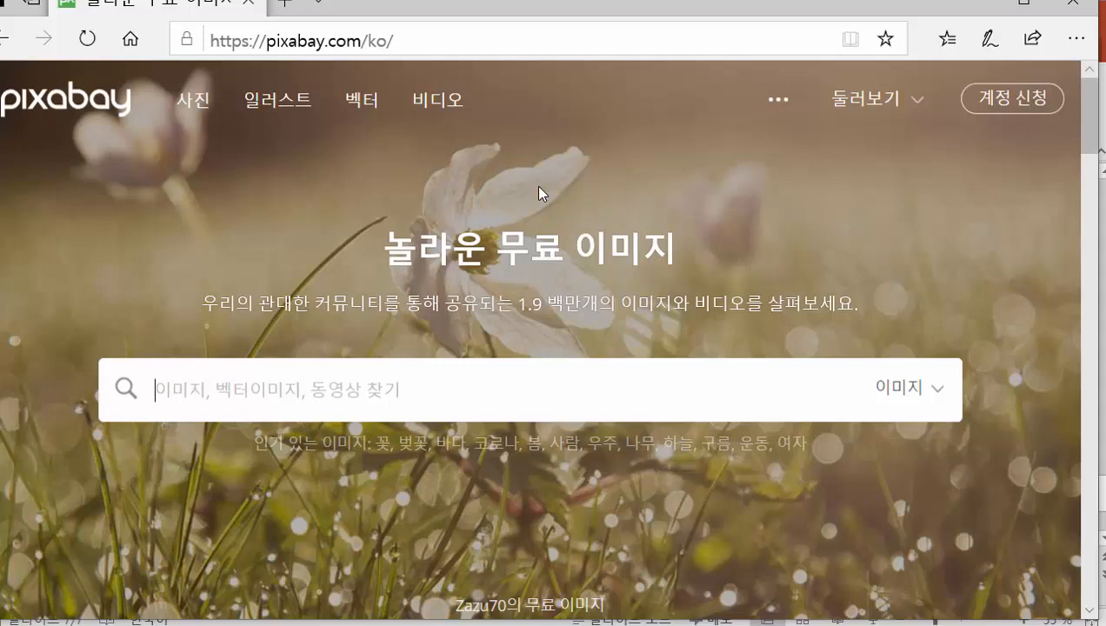
Step: View the free photo, illustration and vector sections of the site, and return to the photo section
left_click(191, 106)
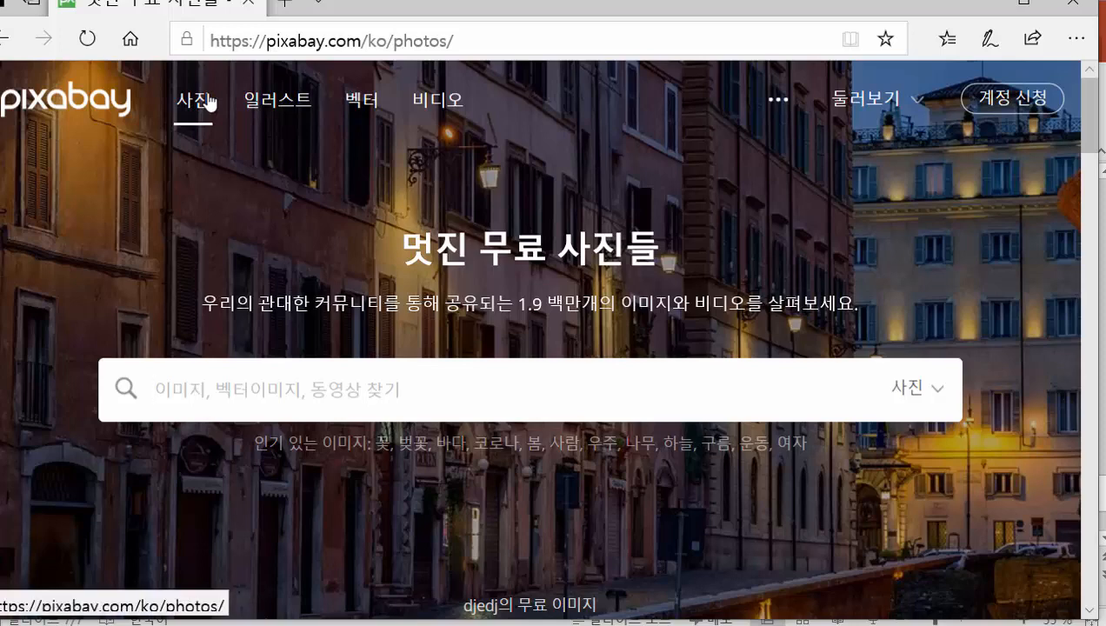
left_click(211, 101)
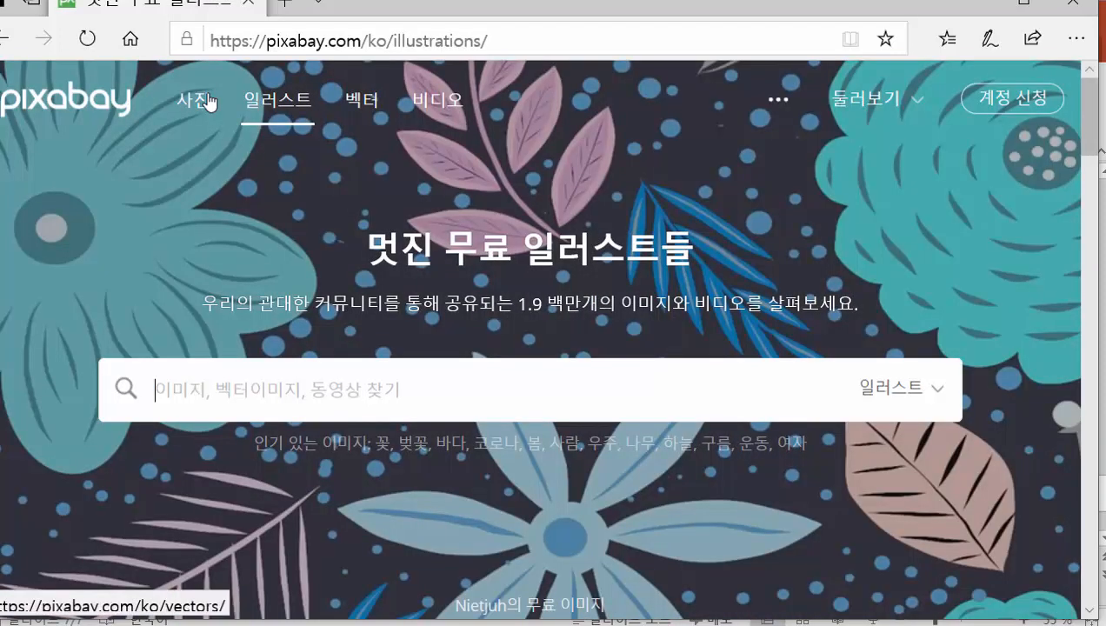
left_click(208, 102)
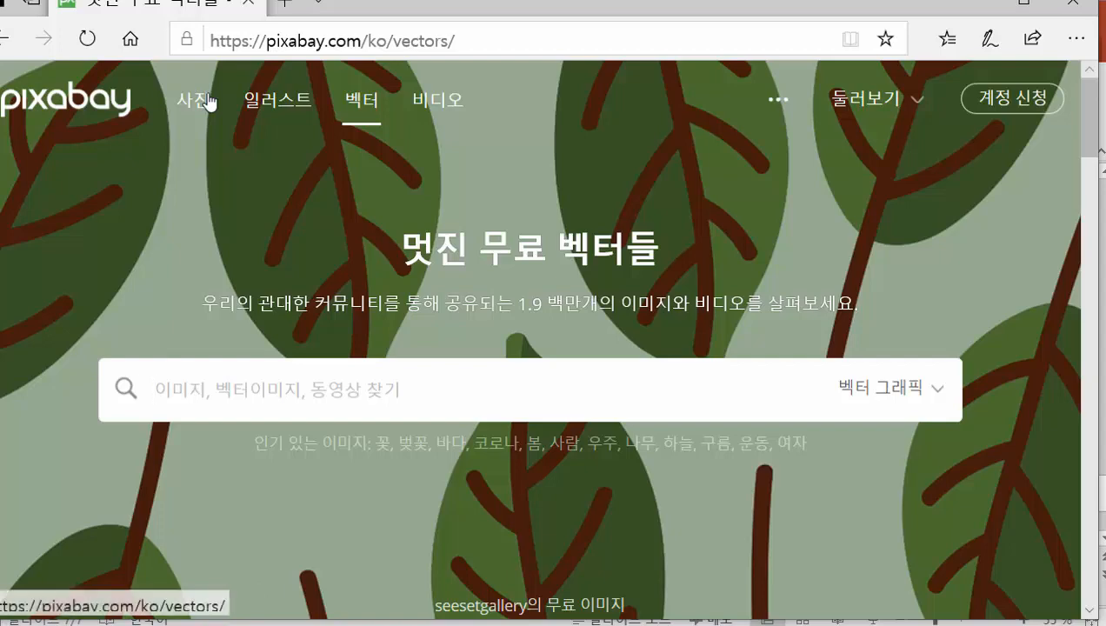
left_click(208, 101)
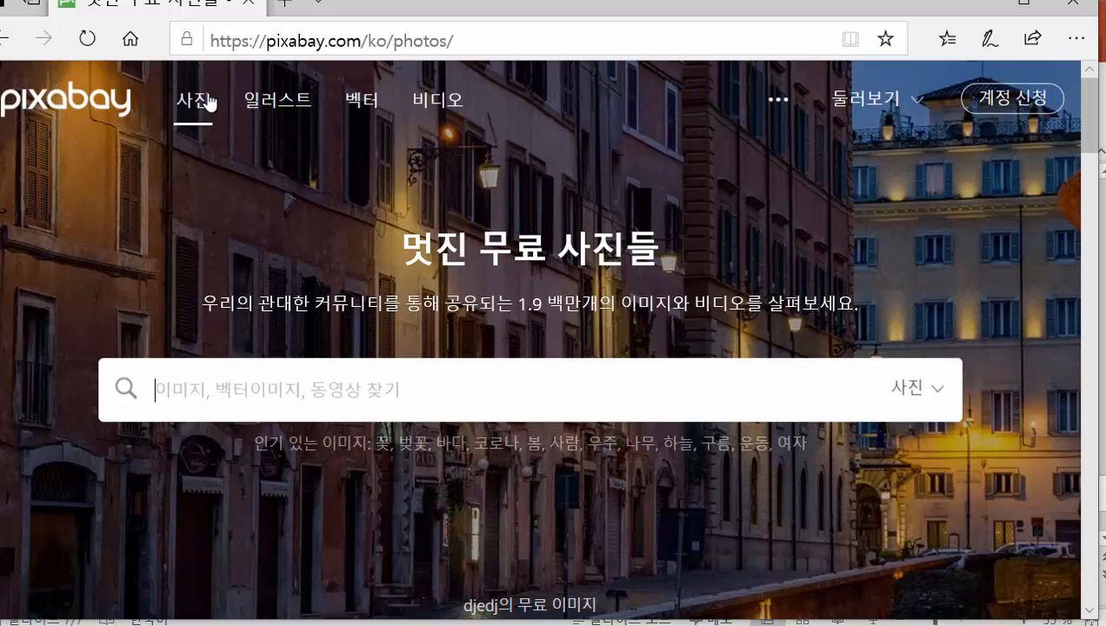
Step: Search the free photos for 향수 and look over the first results
type("g")
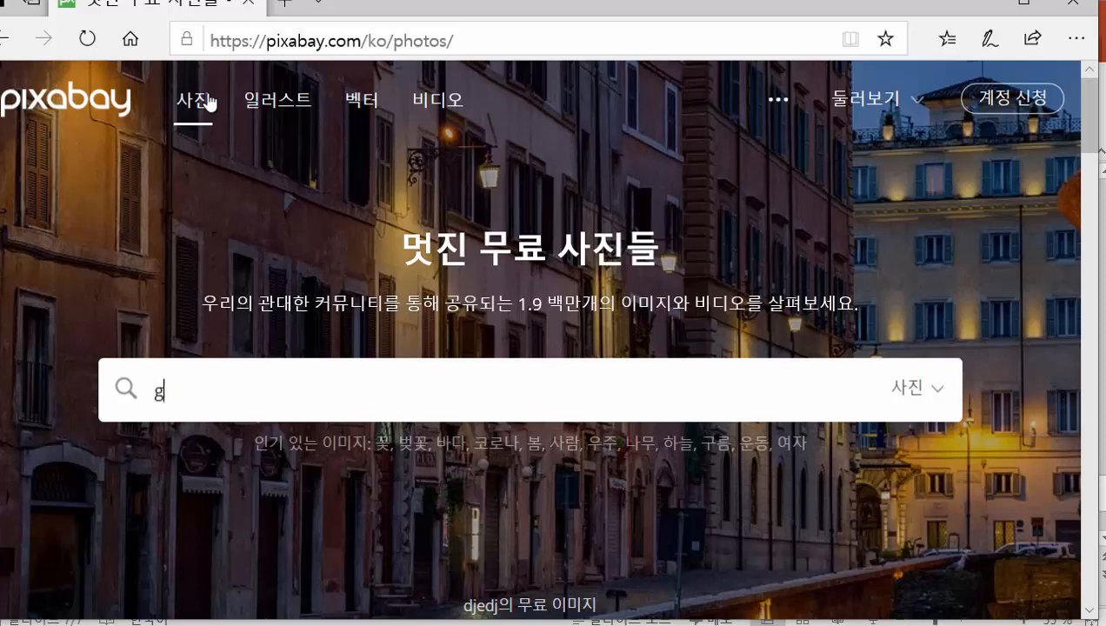
key("BackSpace")
type("하")
type("향수")
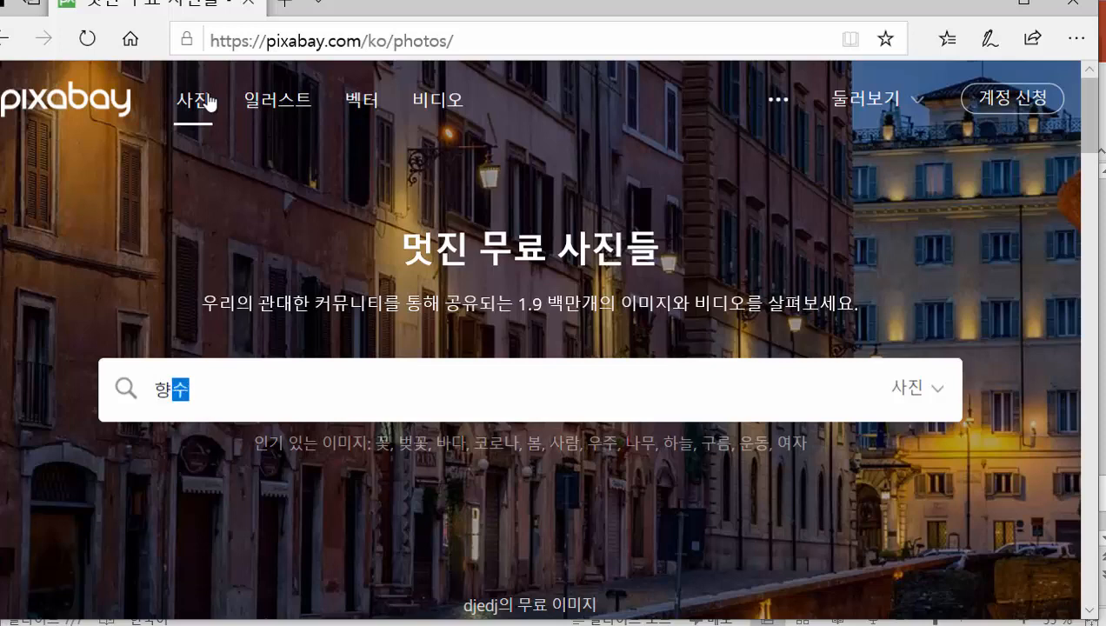
key("Return")
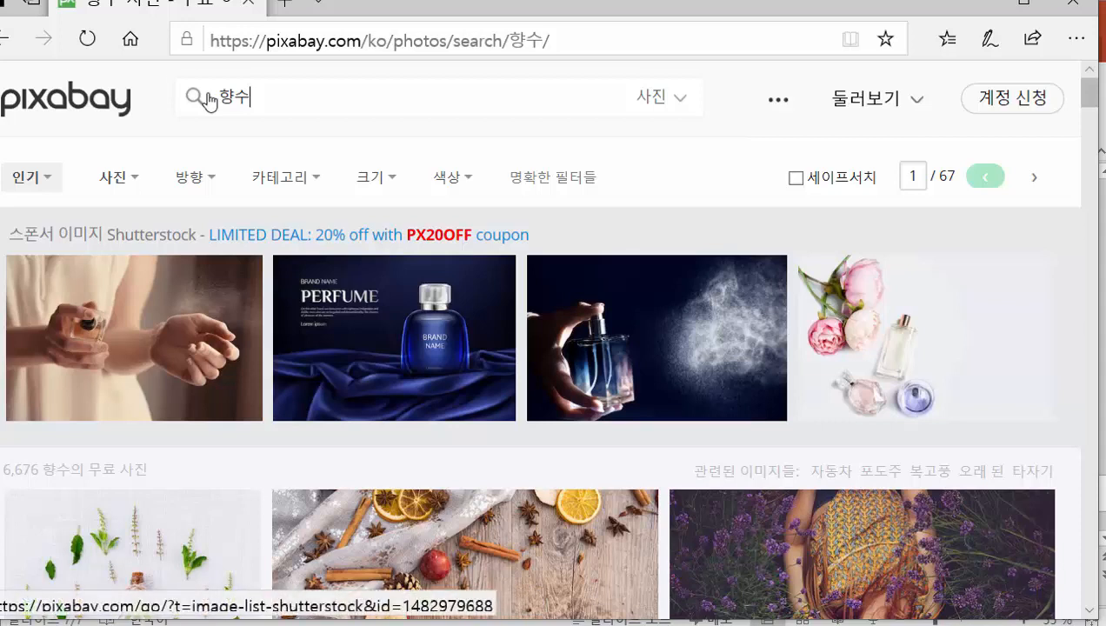
scroll(208, 100, "down", 5)
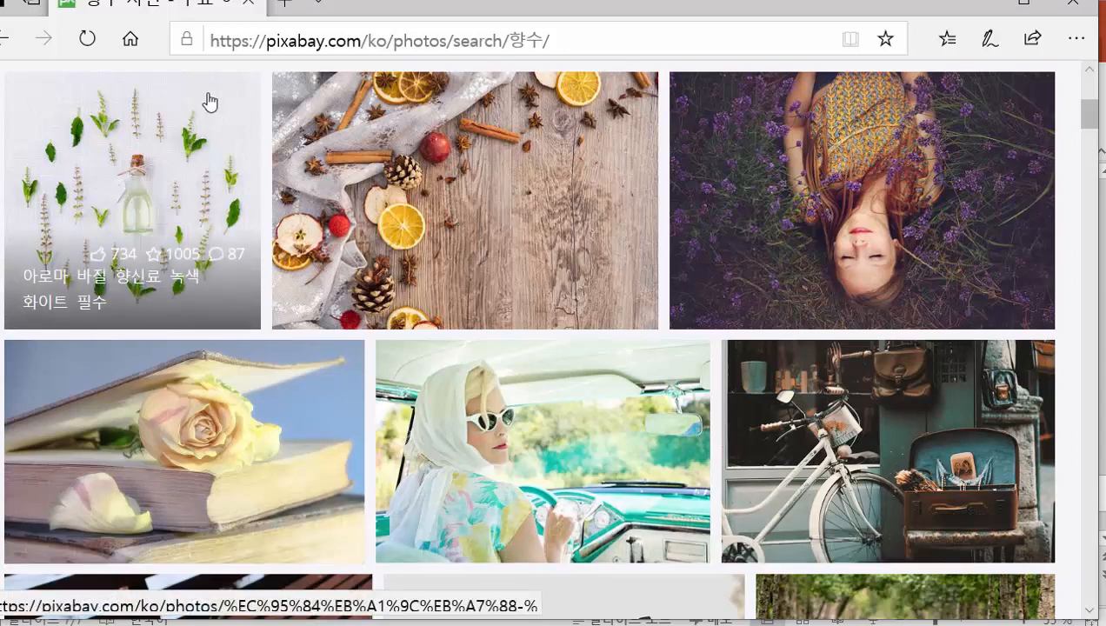
scroll(209, 102, "up", 5)
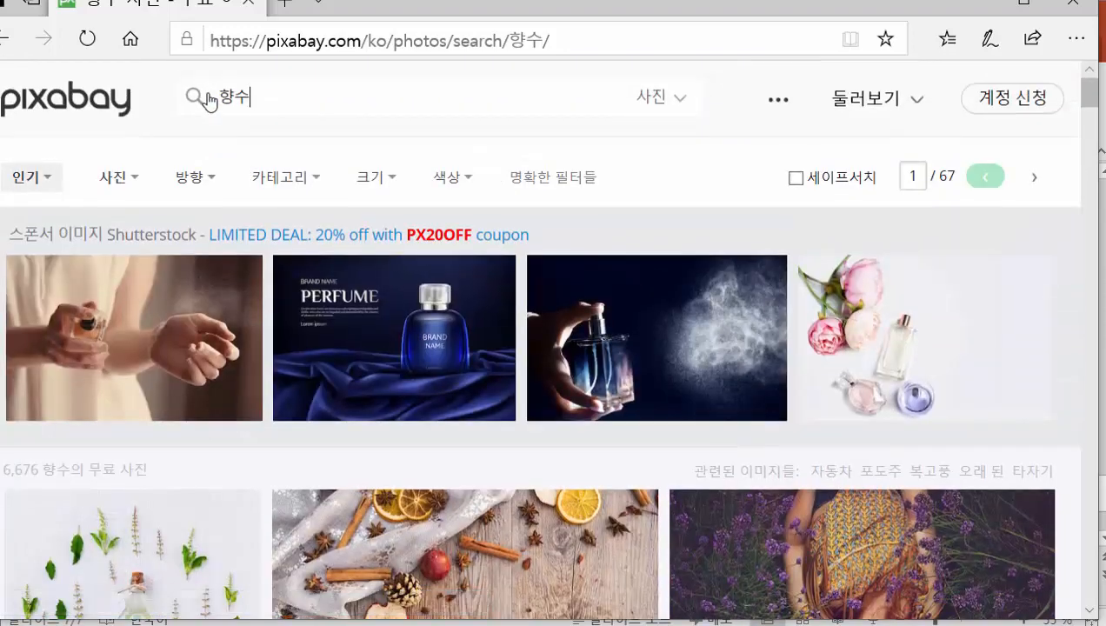
Step: Restrict the 향수 search to illustrations and look through the results for a perfume image
mouse_move(32, 177)
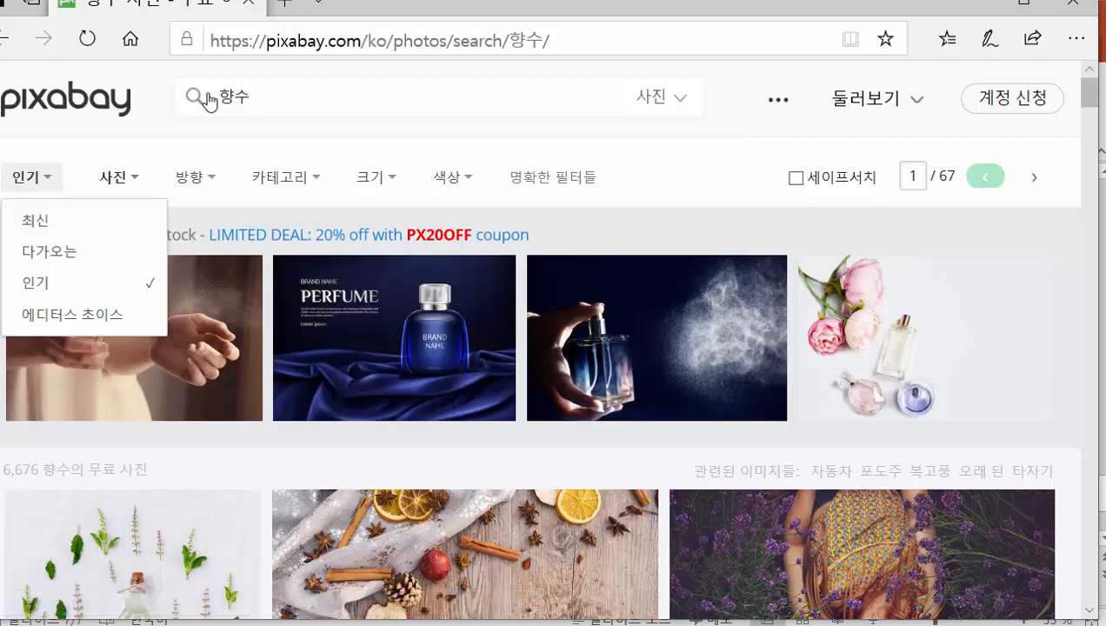
mouse_move(118, 177)
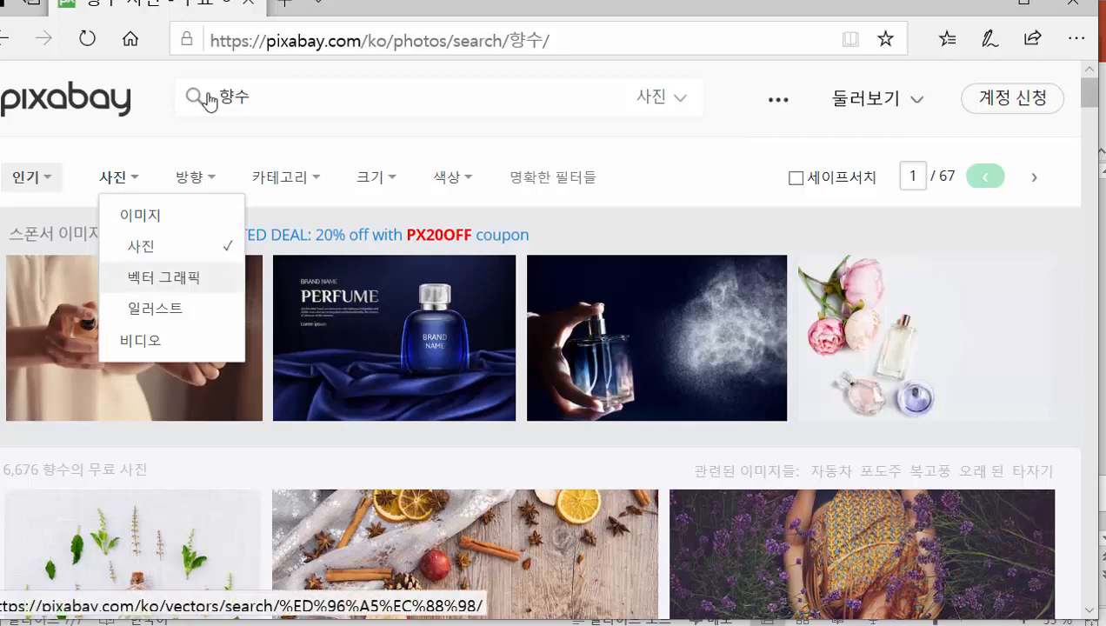
left_click(155, 309)
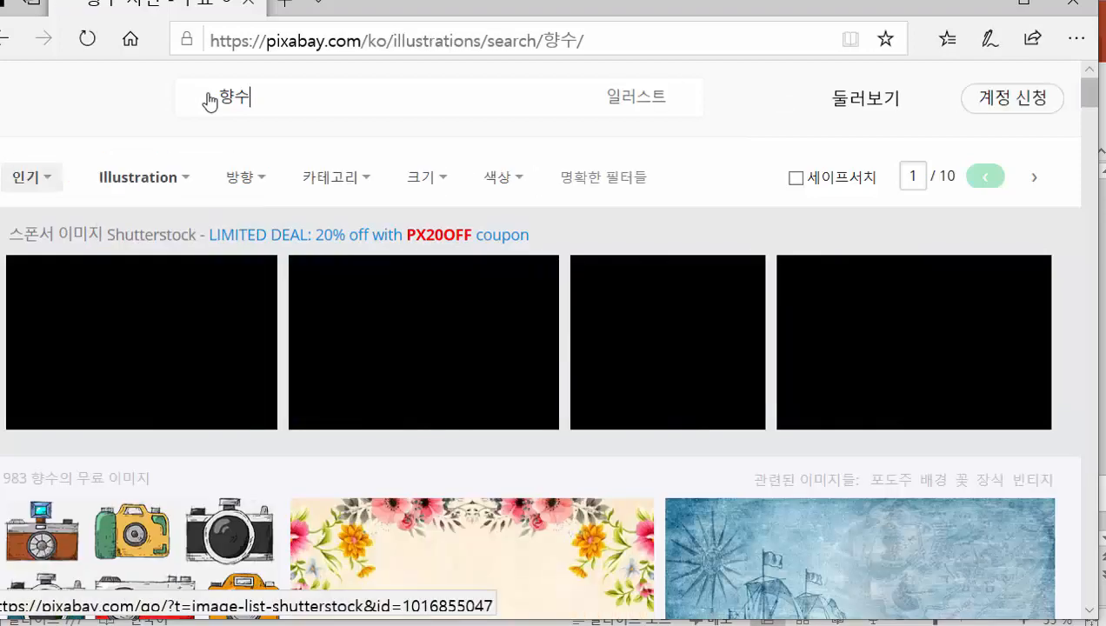
scroll(208, 100, "down", 3)
scroll(209, 101, "down", 12)
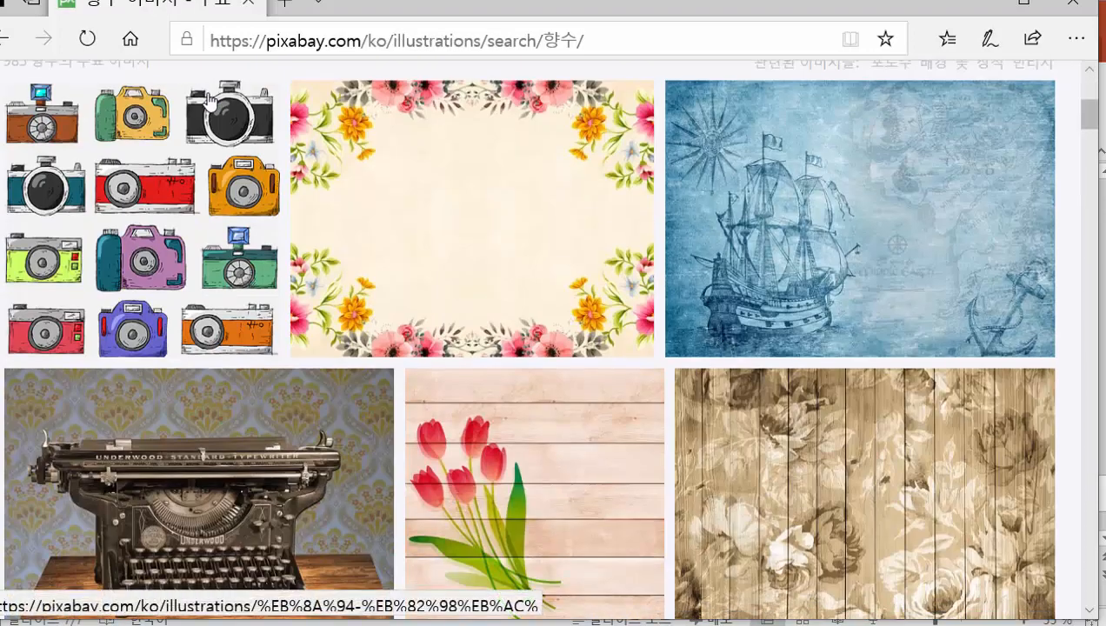
scroll(208, 101, "down", 3)
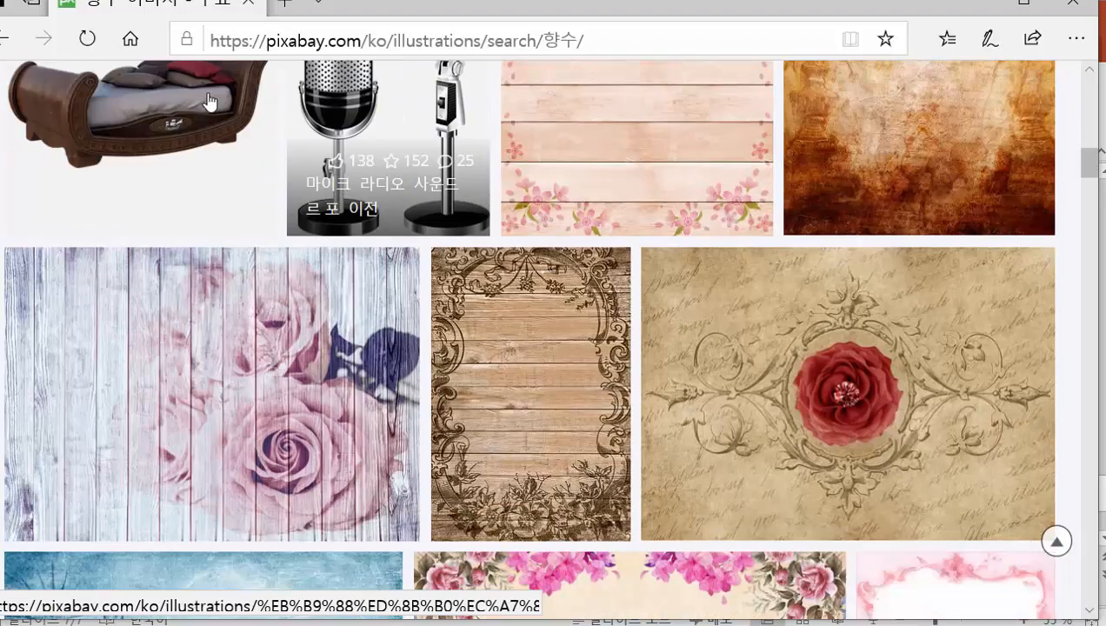
scroll(208, 101, "up", 10)
scroll(209, 101, "up", 6)
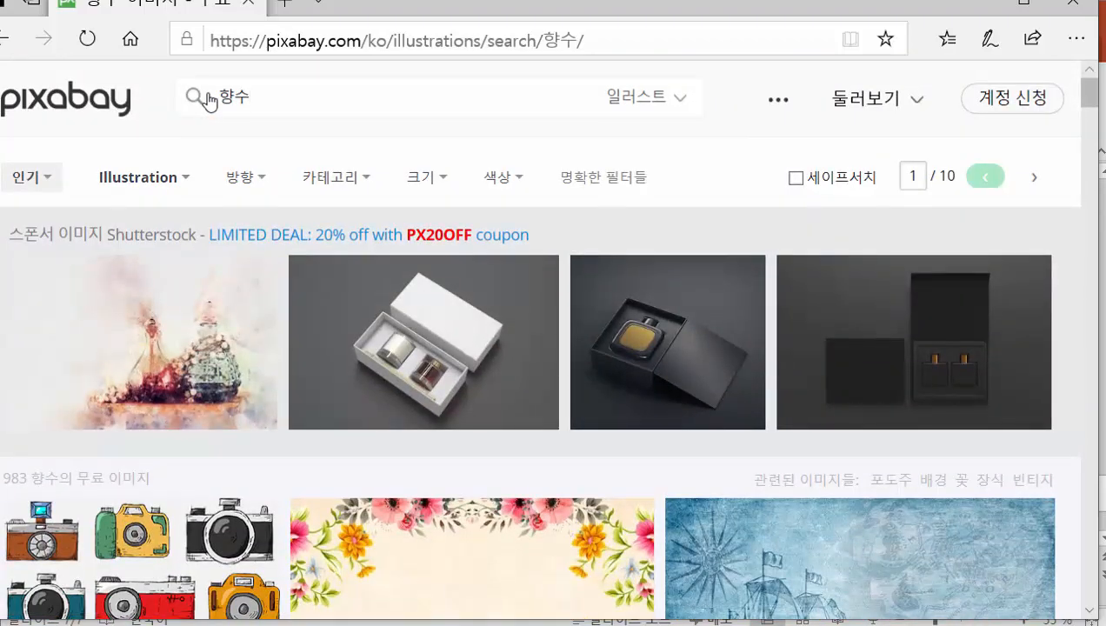
scroll(208, 101, "down", 8)
scroll(209, 101, "down", 15)
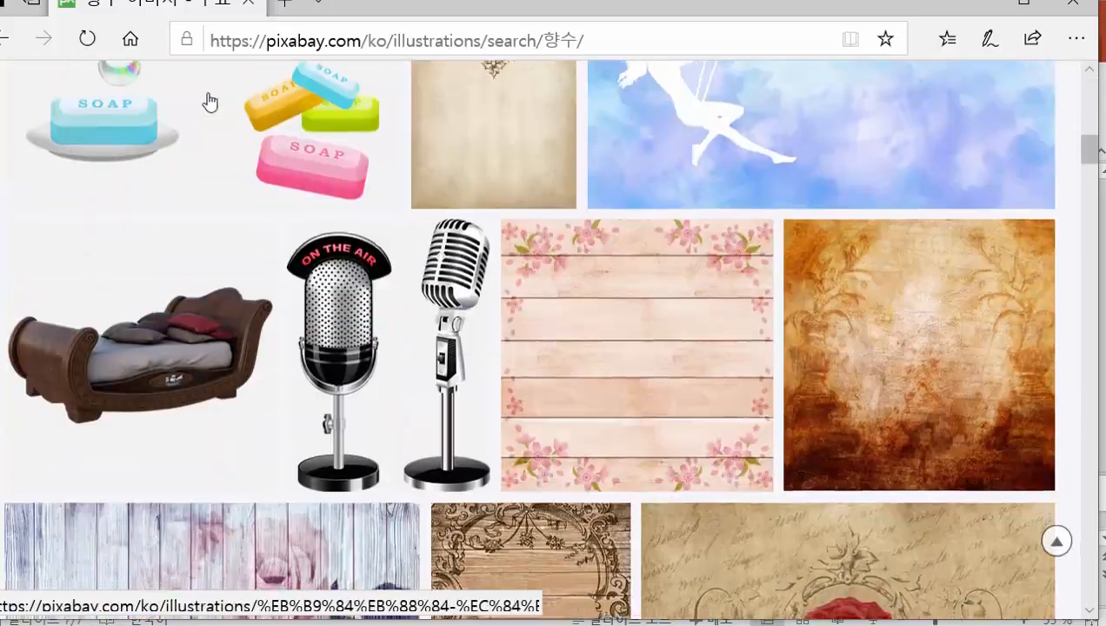
scroll(209, 101, "up", 20)
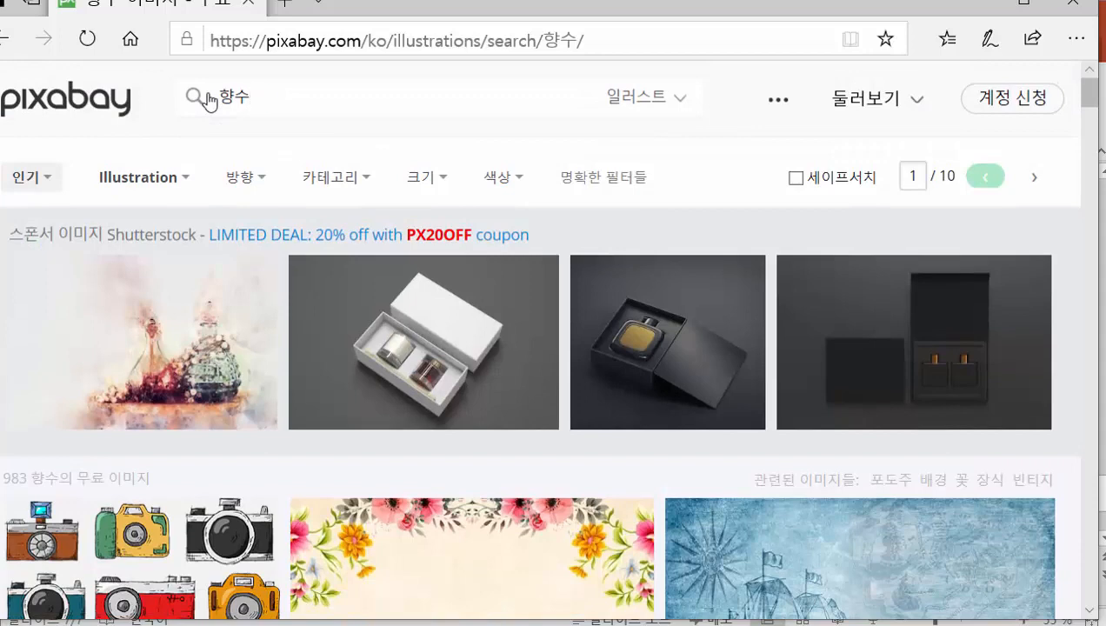
Step: Extend the illustration search to 향수 용기 and look through the results
type("기")
key("Return")
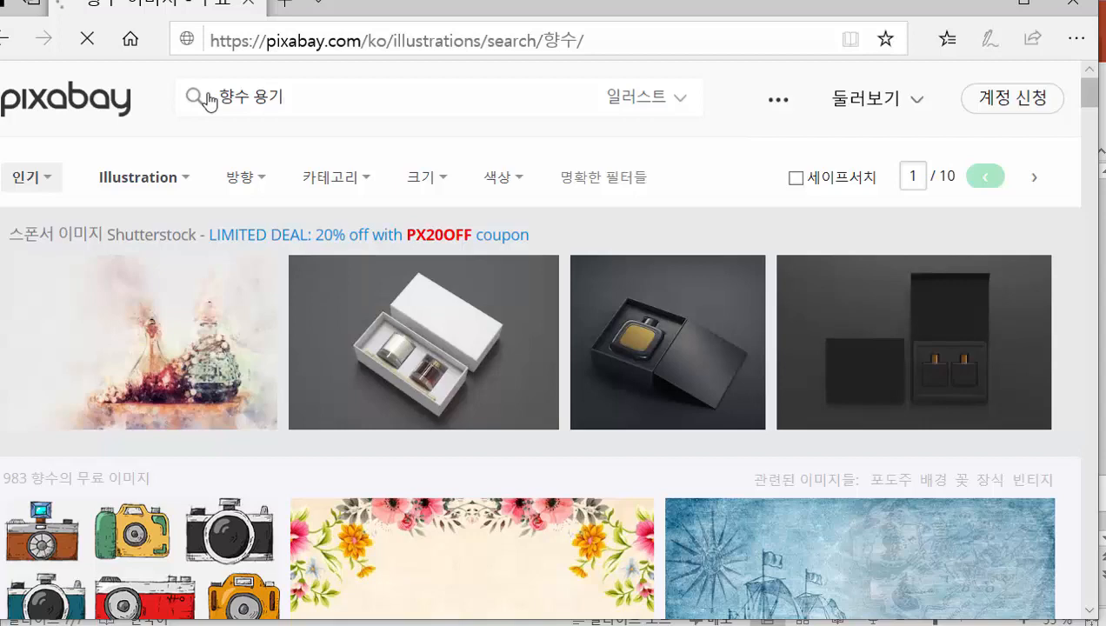
scroll(209, 103, "down", 2)
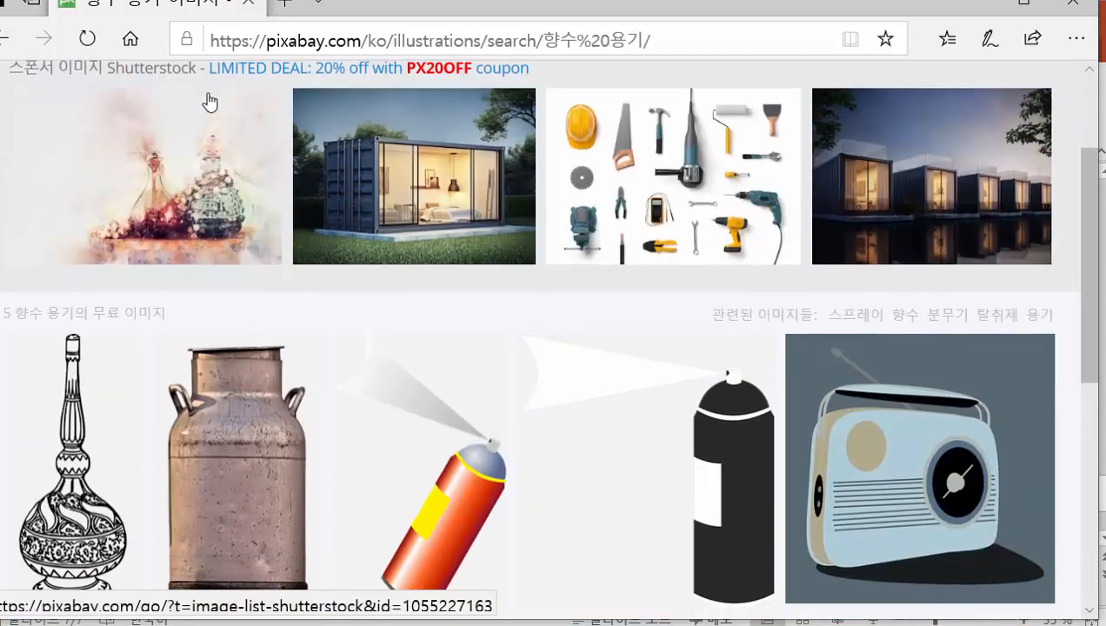
scroll(209, 103, "down", 5)
scroll(210, 103, "up", 7)
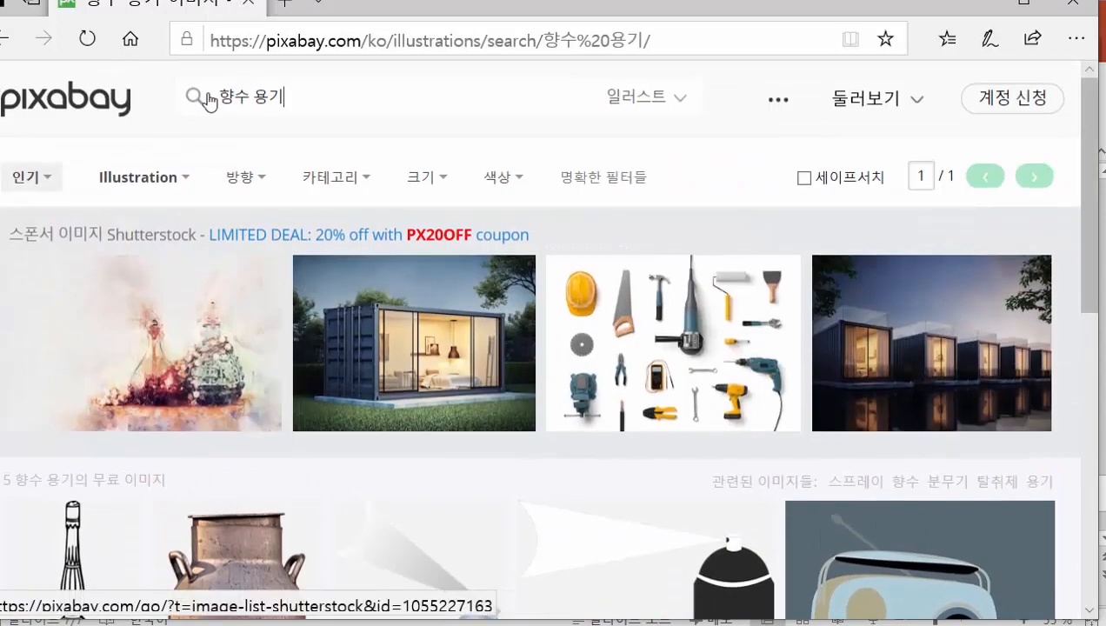
Step: Change the image type of the 향수 용기 search to photos and look through all the results
mouse_move(143, 177)
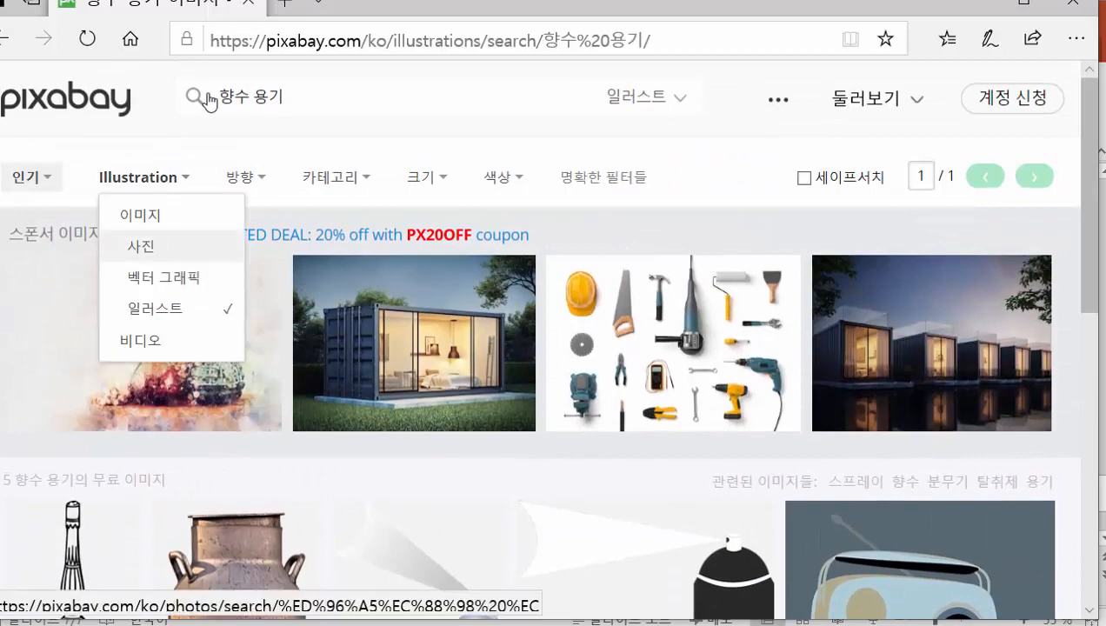
left_click(141, 246)
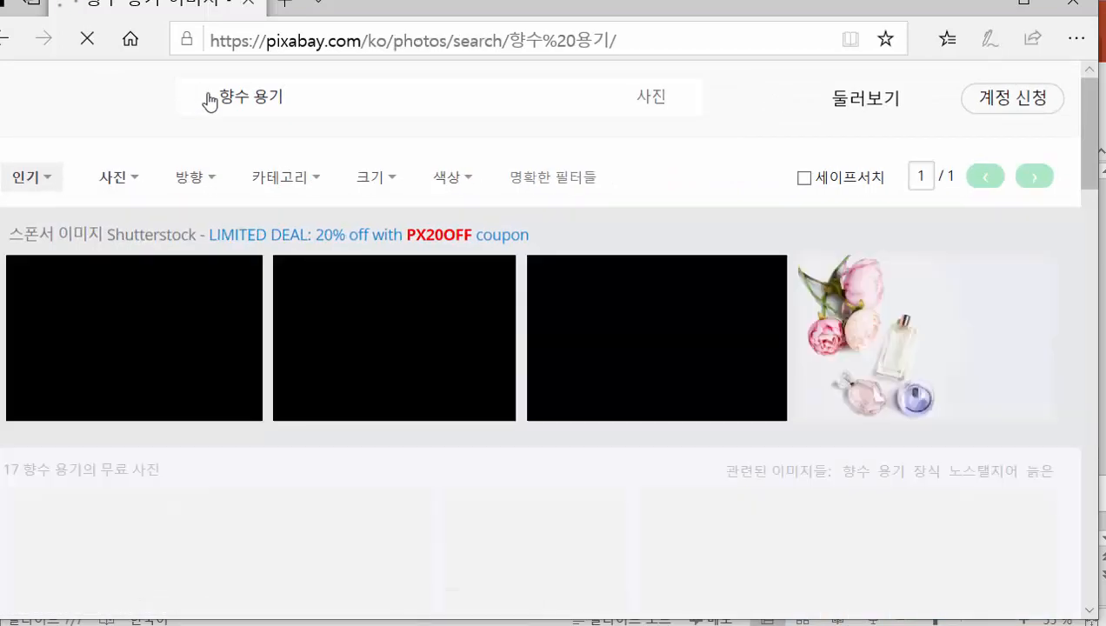
scroll(209, 102, "down", 5)
scroll(210, 102, "down", 5)
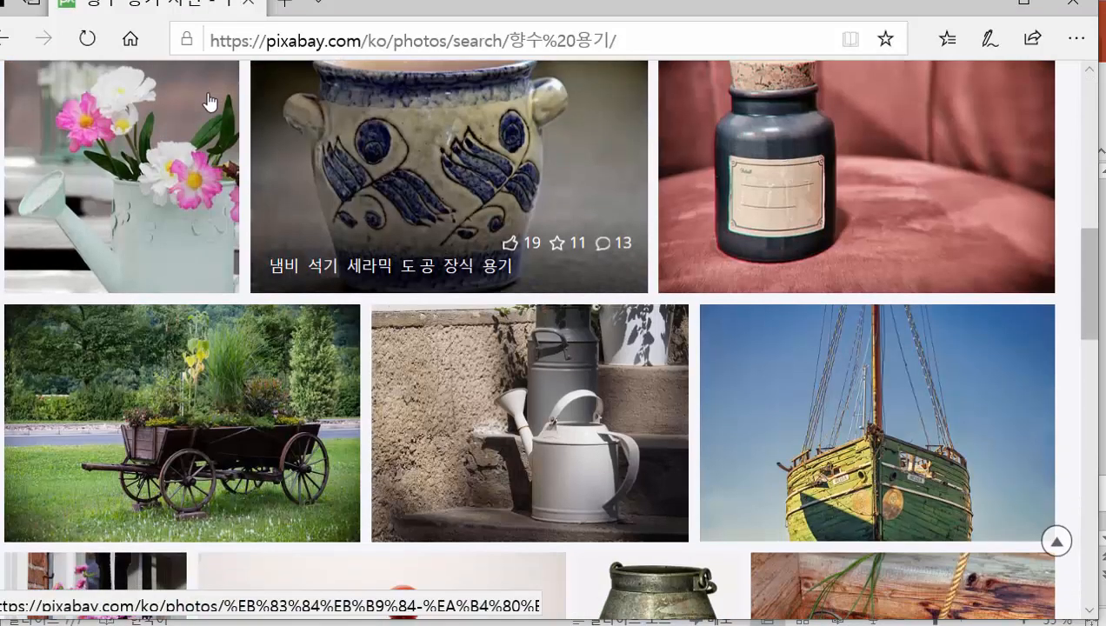
scroll(210, 103, "down", 5)
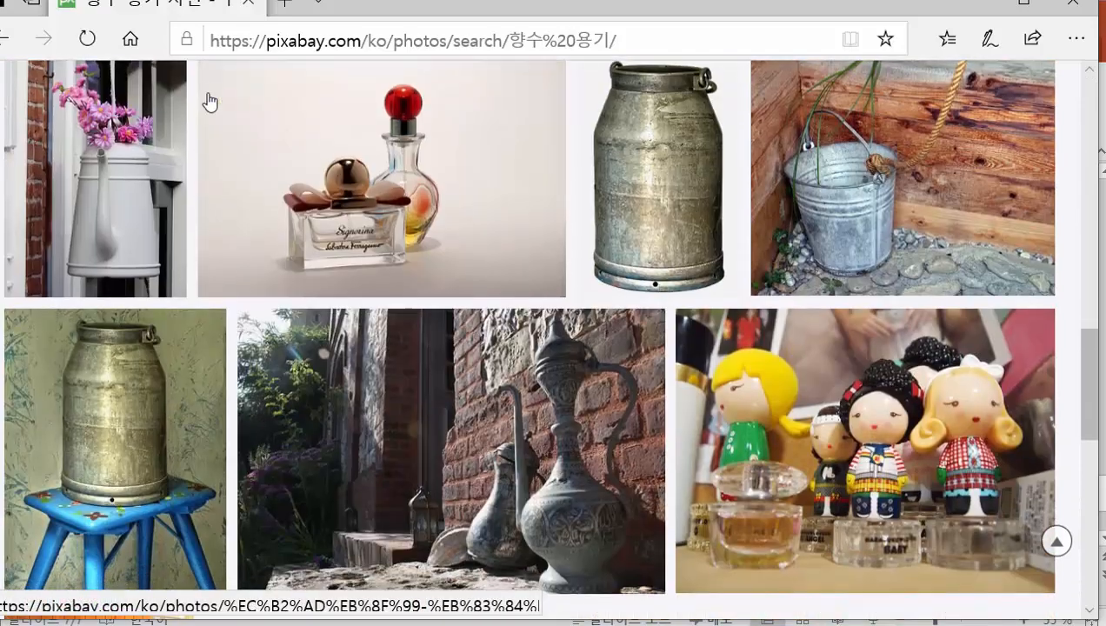
scroll(210, 102, "down", 4)
scroll(210, 102, "down", 4)
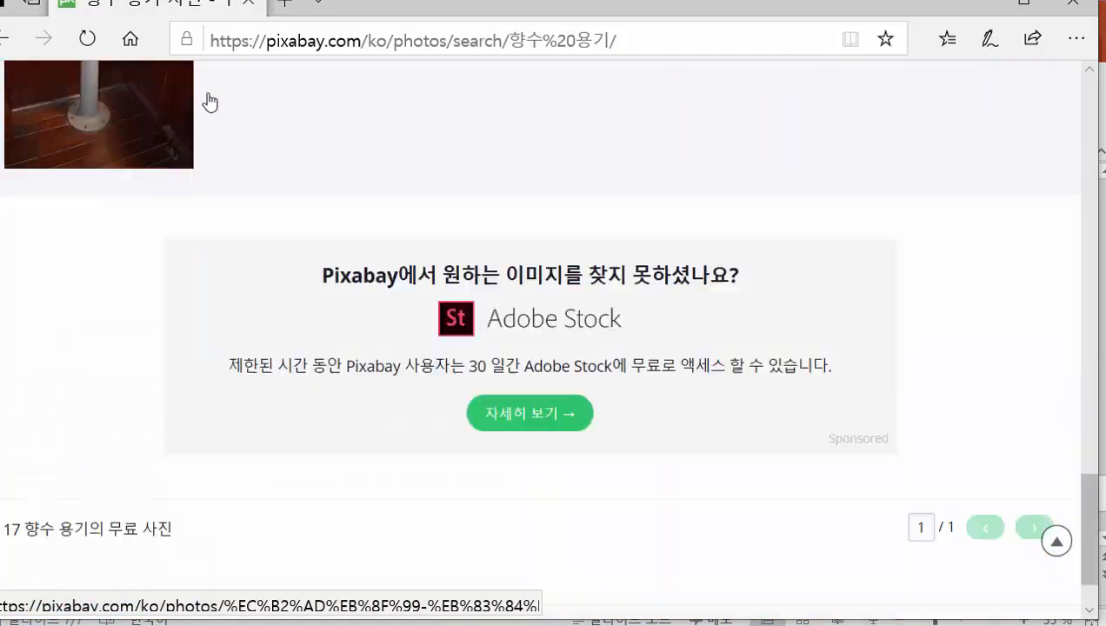
scroll(210, 103, "up", 16)
scroll(209, 103, "up", 4)
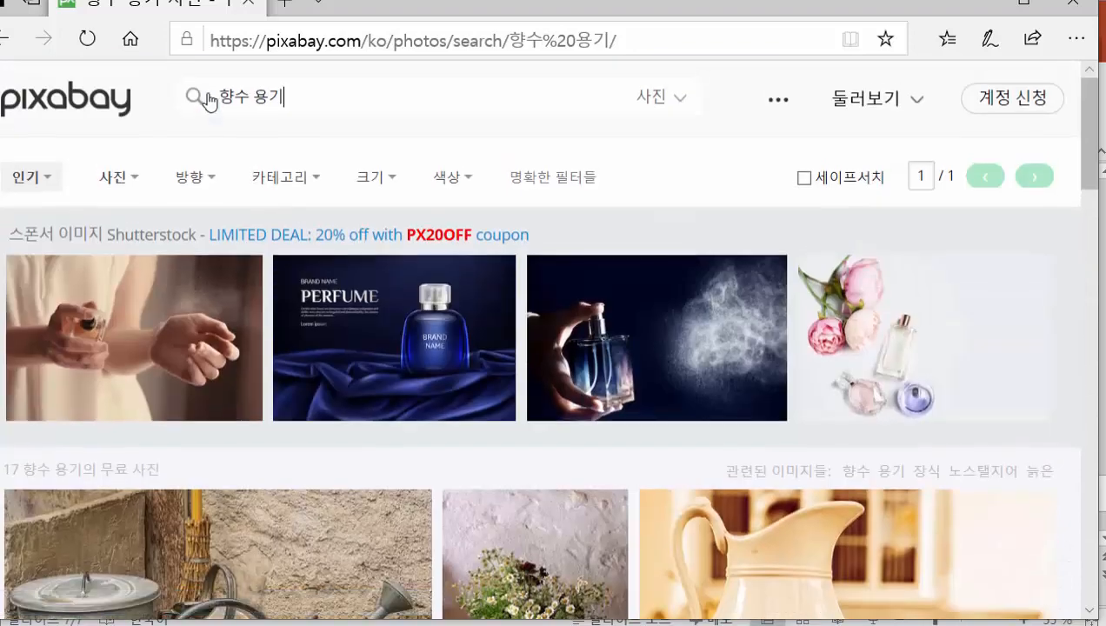
Step: Search the photos for 병 instead and look through the results for a suitable perfume bottle
key("ctrl+a")
type("ㅂ")
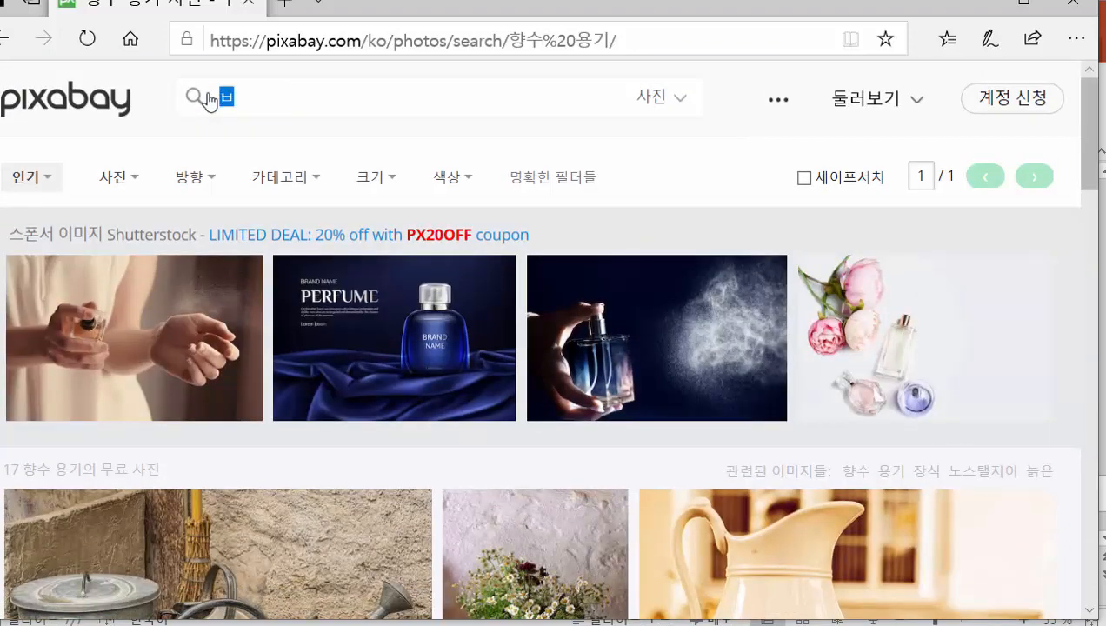
key("Return")
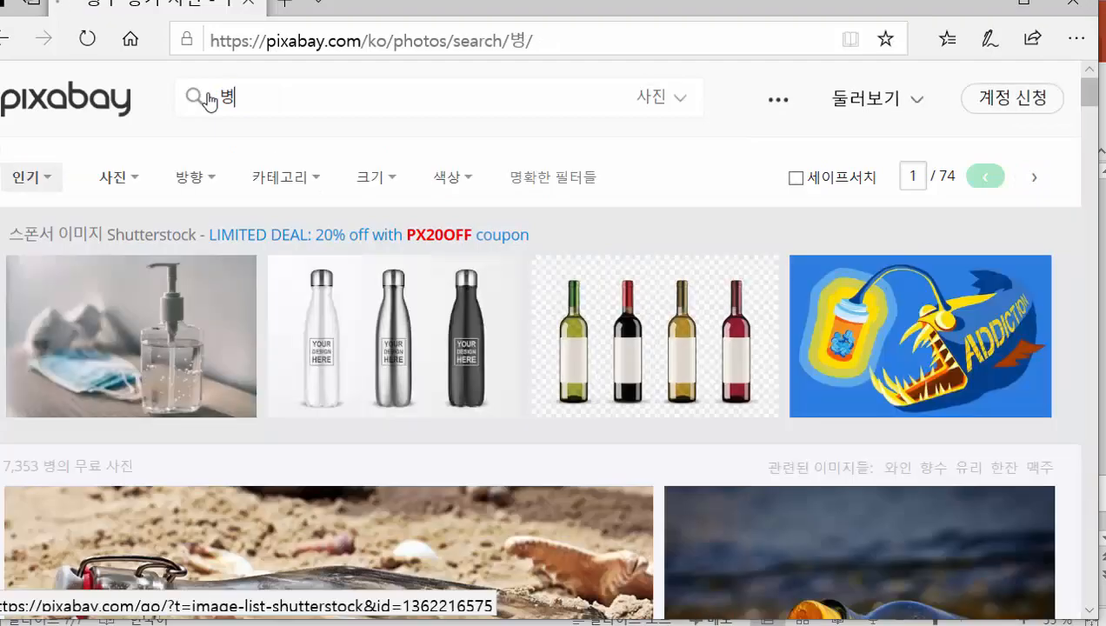
scroll(209, 102, "down", 8)
scroll(210, 103, "down", 12)
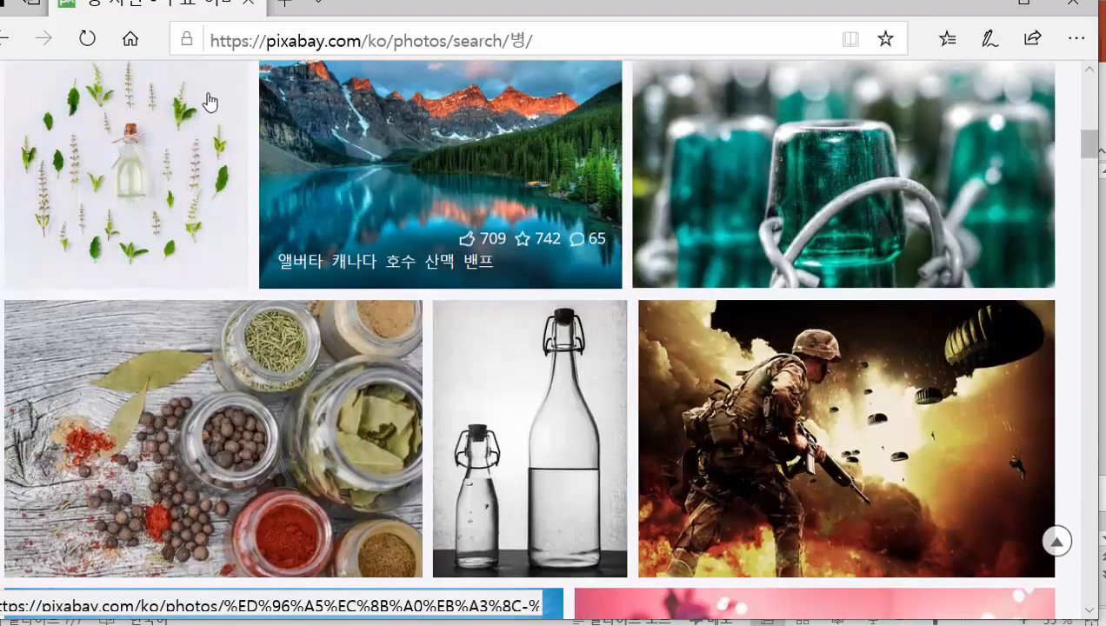
scroll(210, 103, "down", 5)
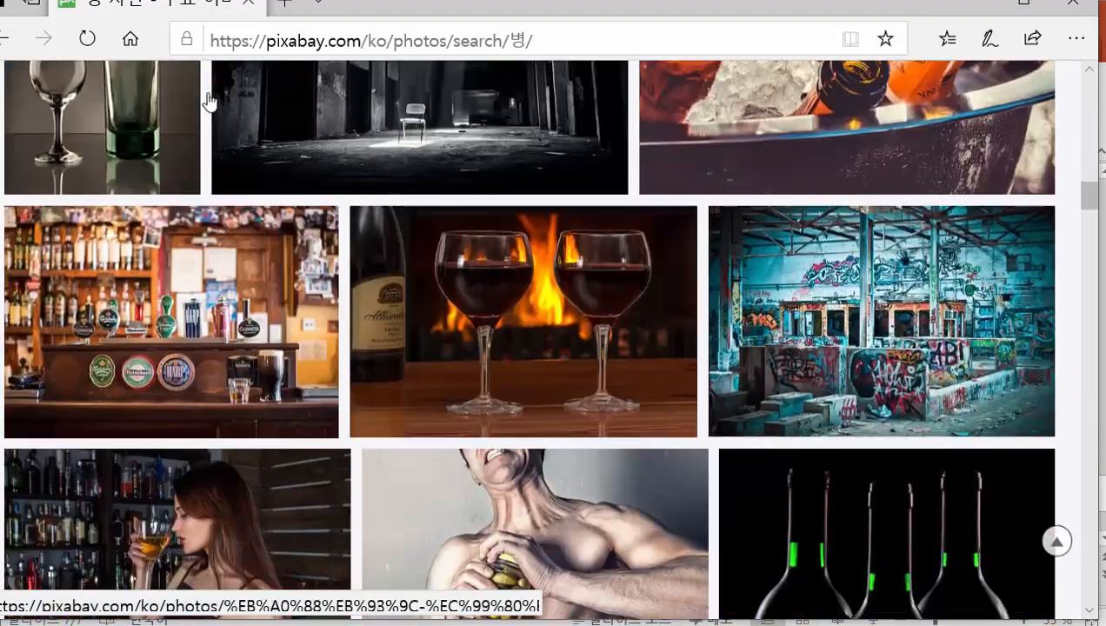
scroll(209, 102, "down", 18)
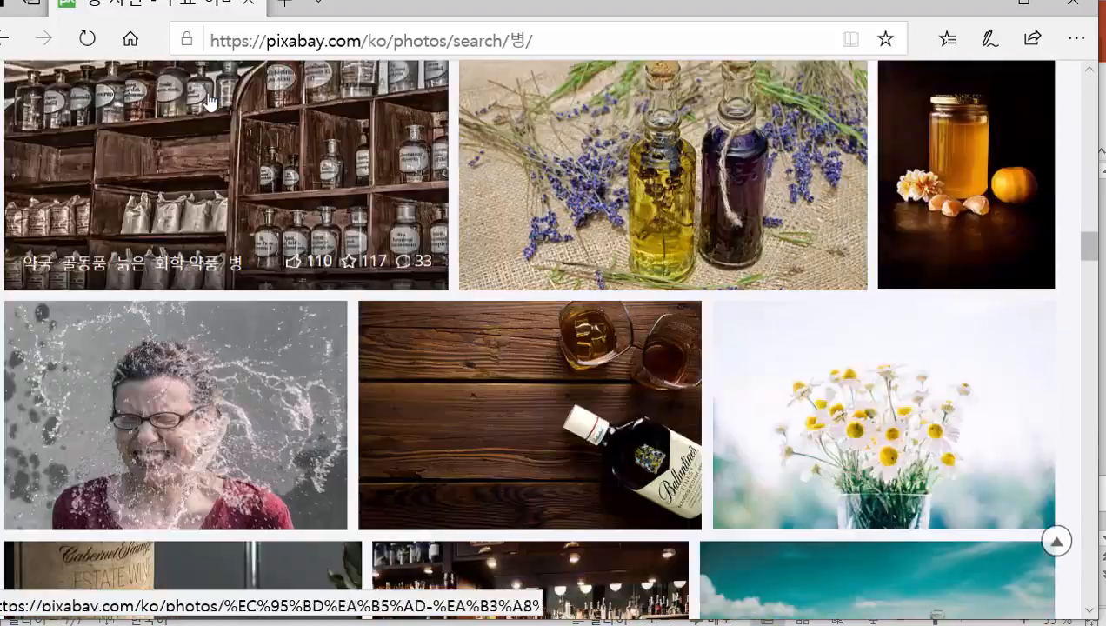
scroll(209, 103, "down", 3)
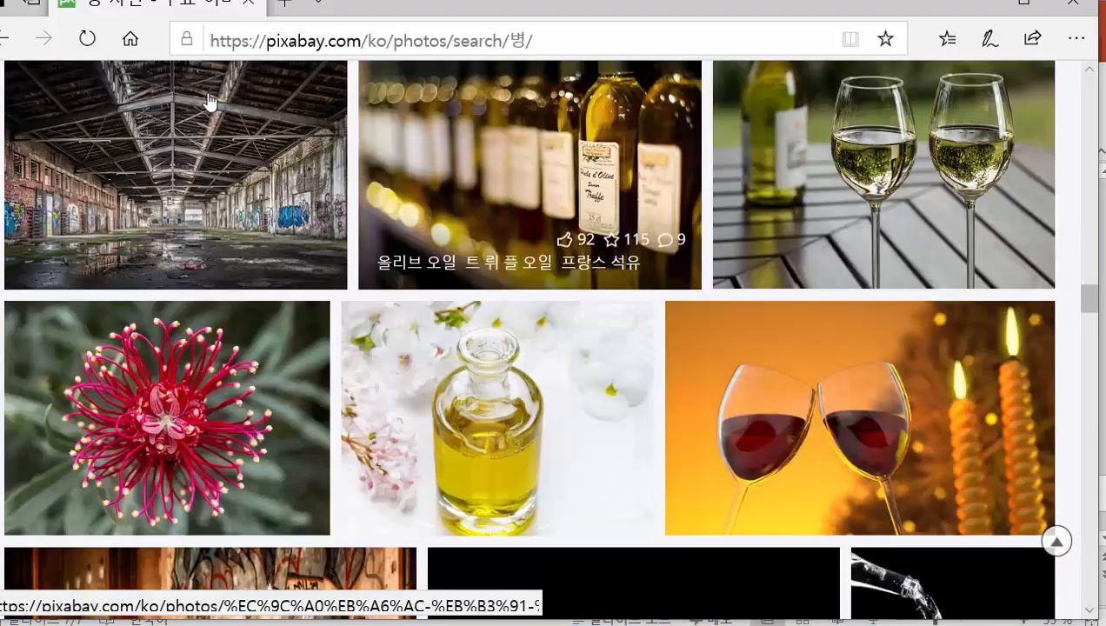
scroll(209, 103, "down", 12)
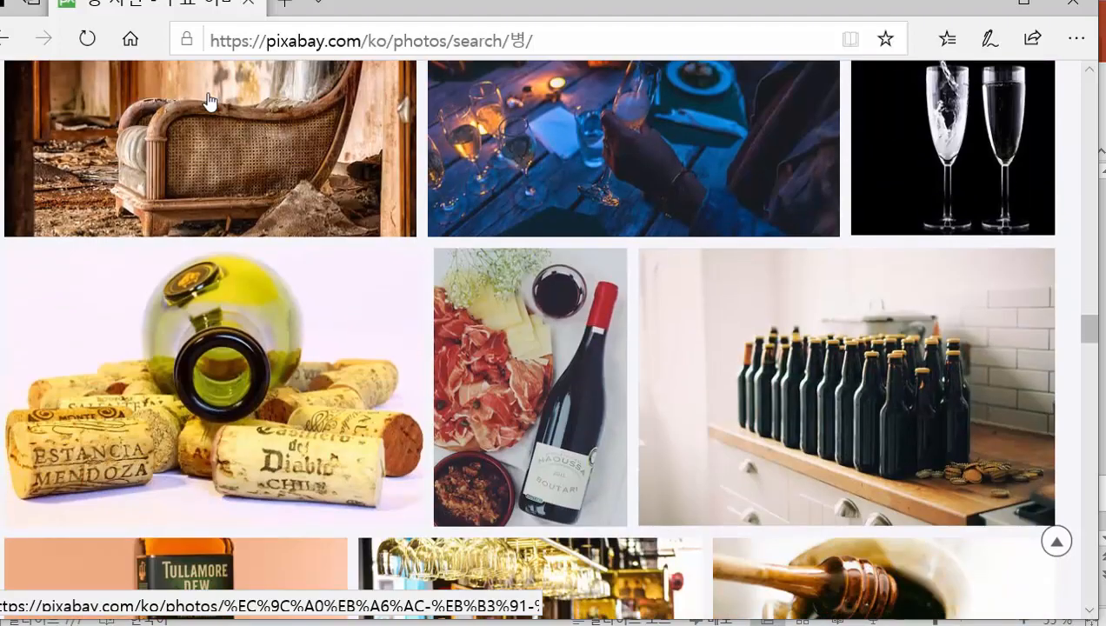
scroll(210, 102, "down", 15)
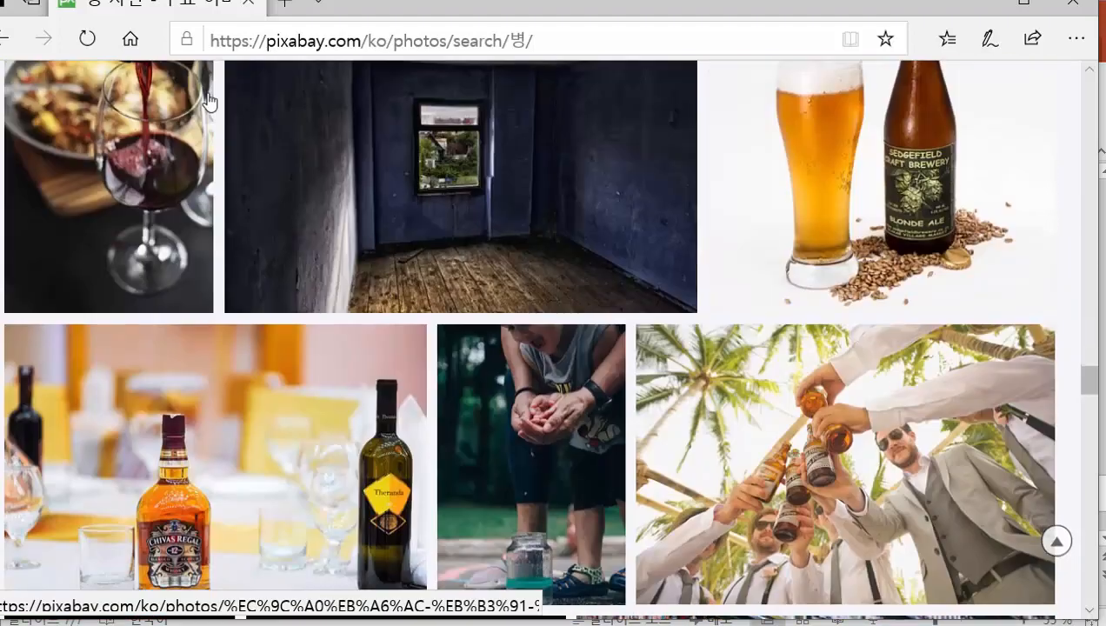
scroll(209, 103, "down", 12)
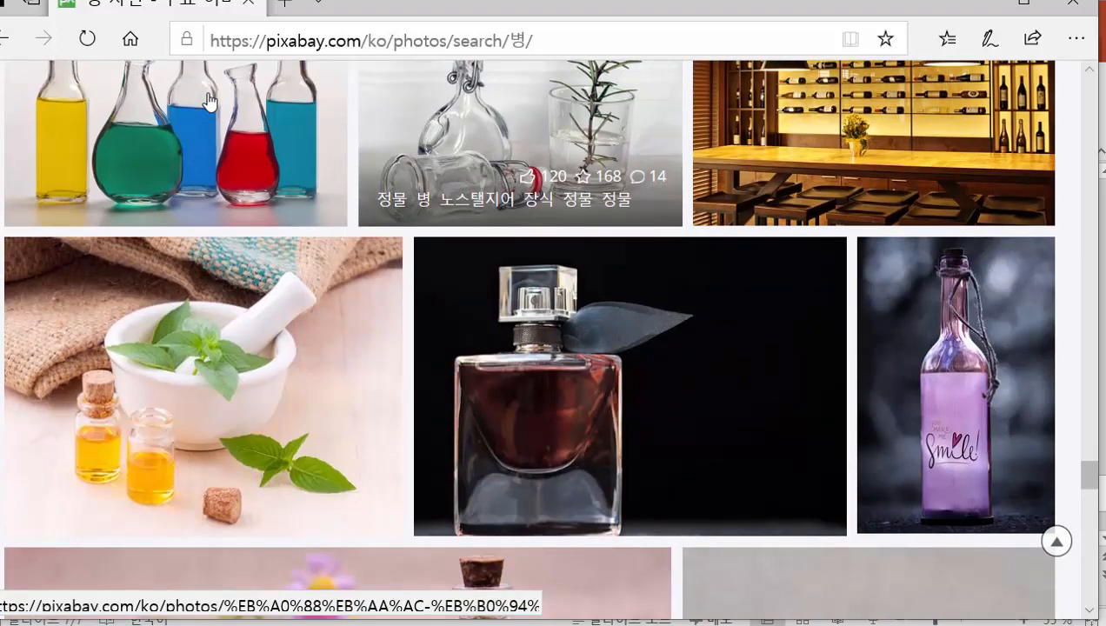
Step: Look further through the 병 photos and open the photo of the perfume bottle with pink flowers
scroll(210, 103, "down", 7)
scroll(210, 103, "up", 1)
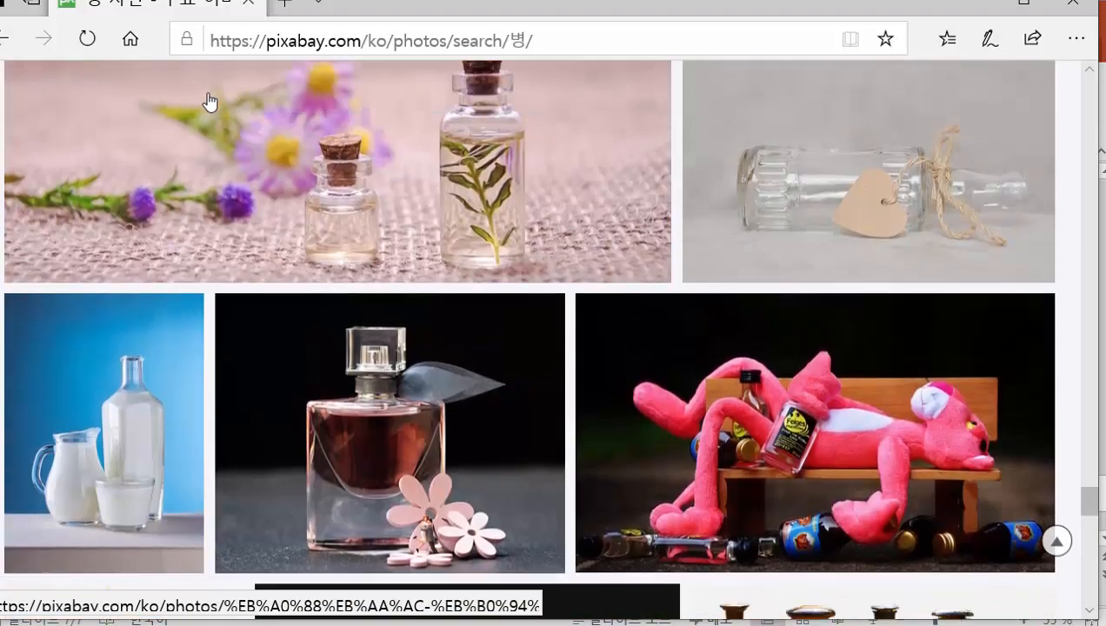
scroll(210, 103, "down", 3)
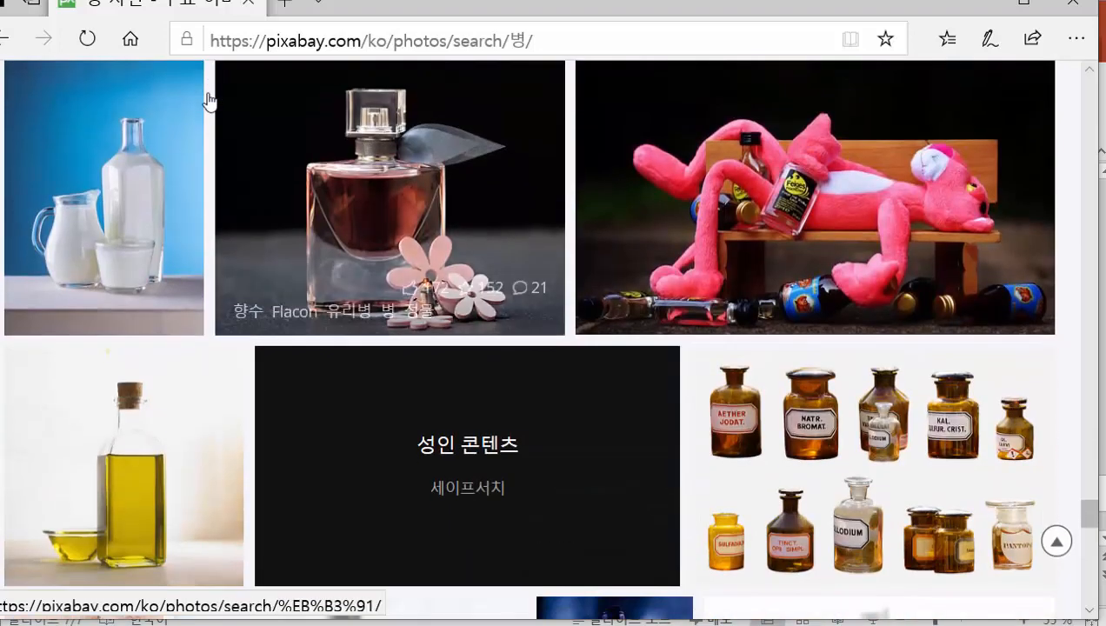
left_click(209, 103)
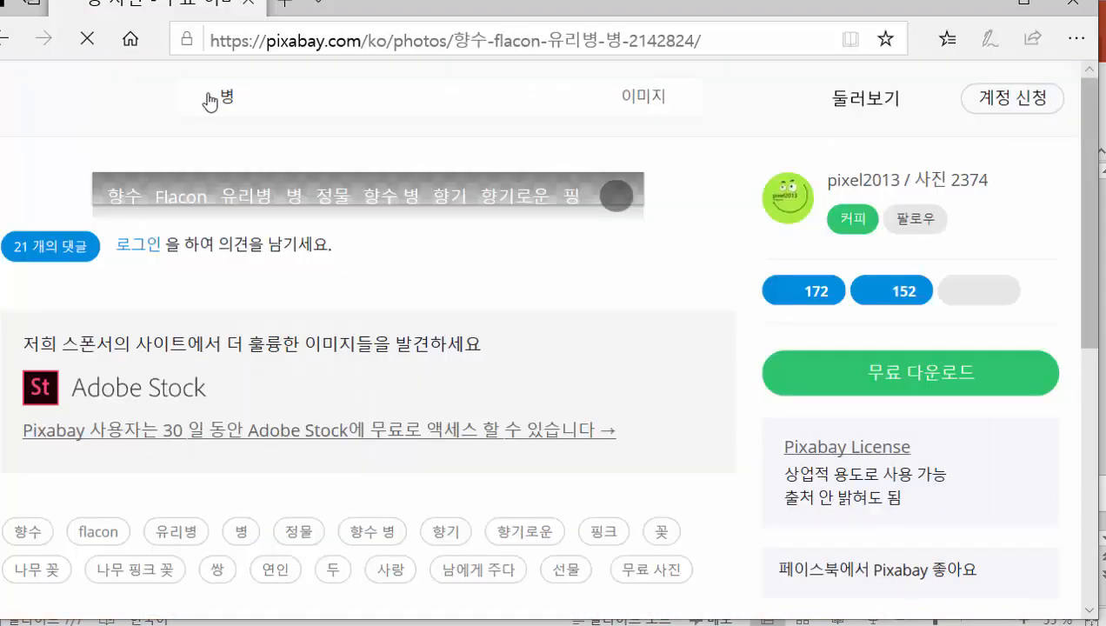
scroll(210, 103, "down", 5)
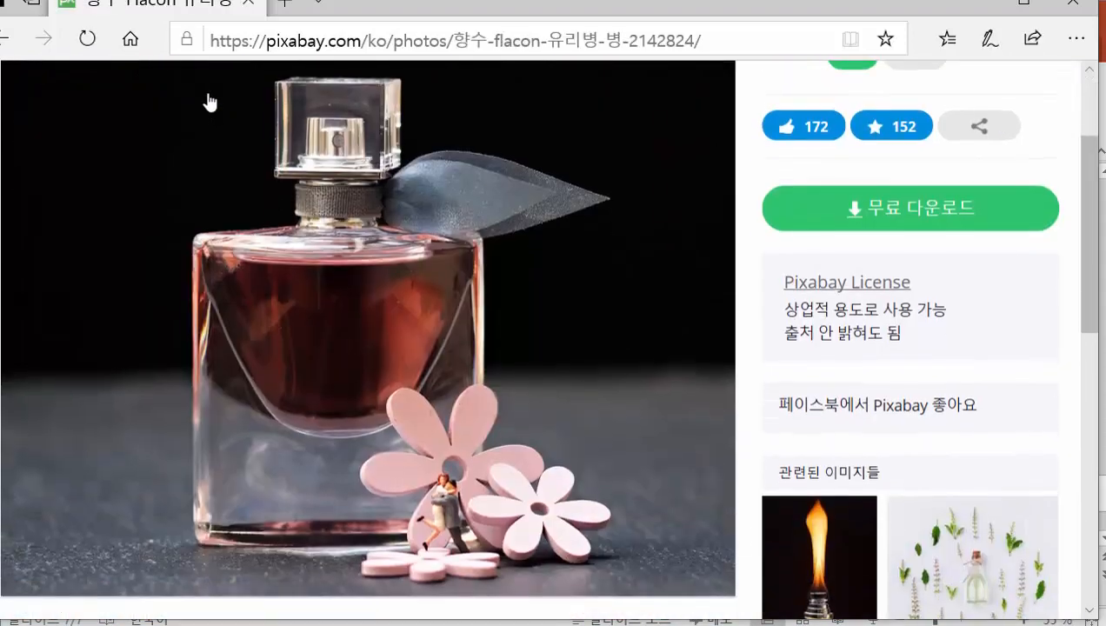
scroll(210, 103, "up", 5)
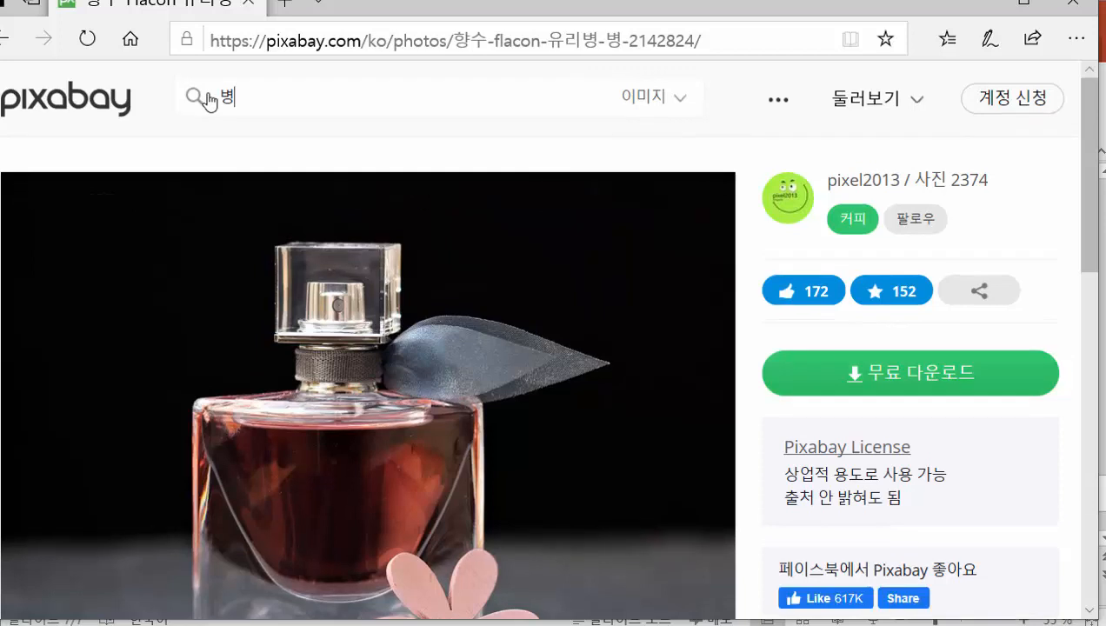
Step: Request the free download of the photo as a 1280×1025 JPG and complete the reCAPTCHA check
left_click(911, 372)
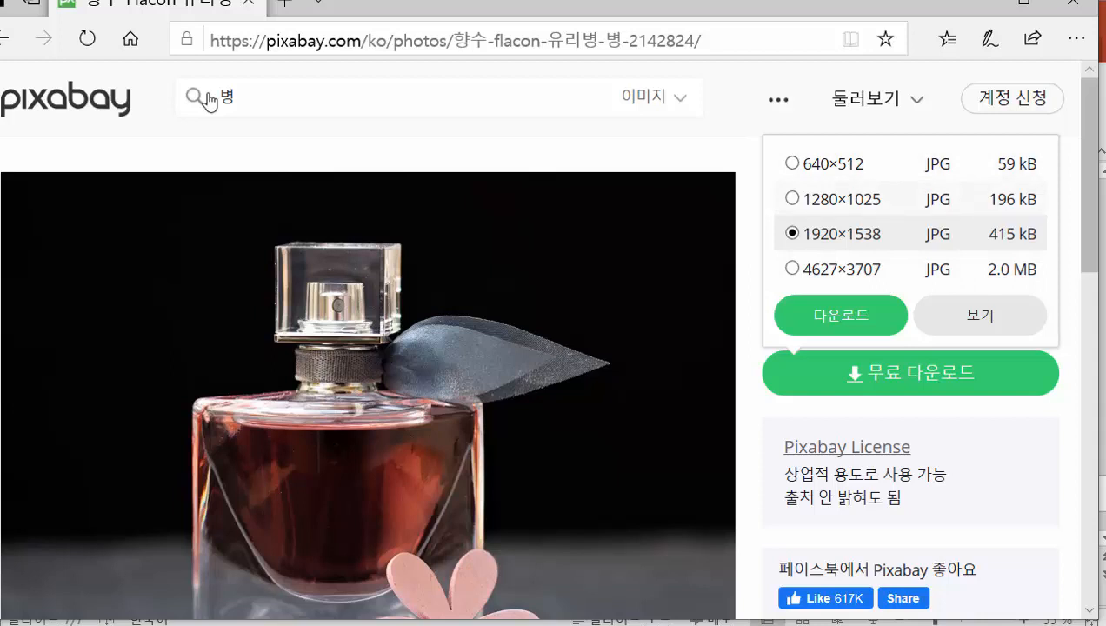
key("Up")
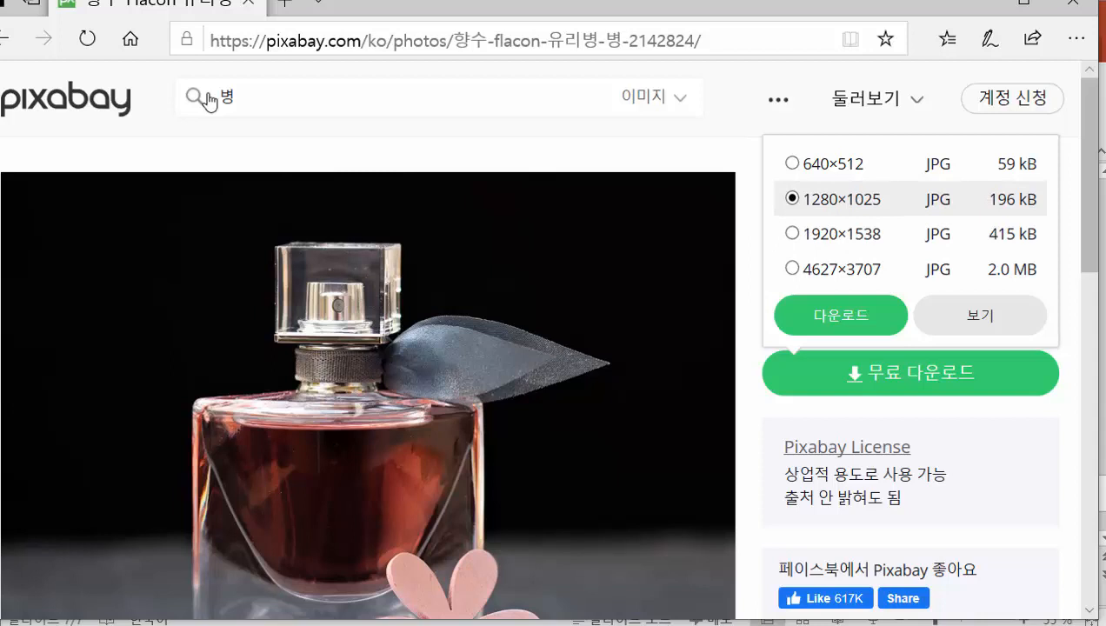
key("Tab")
key("Return")
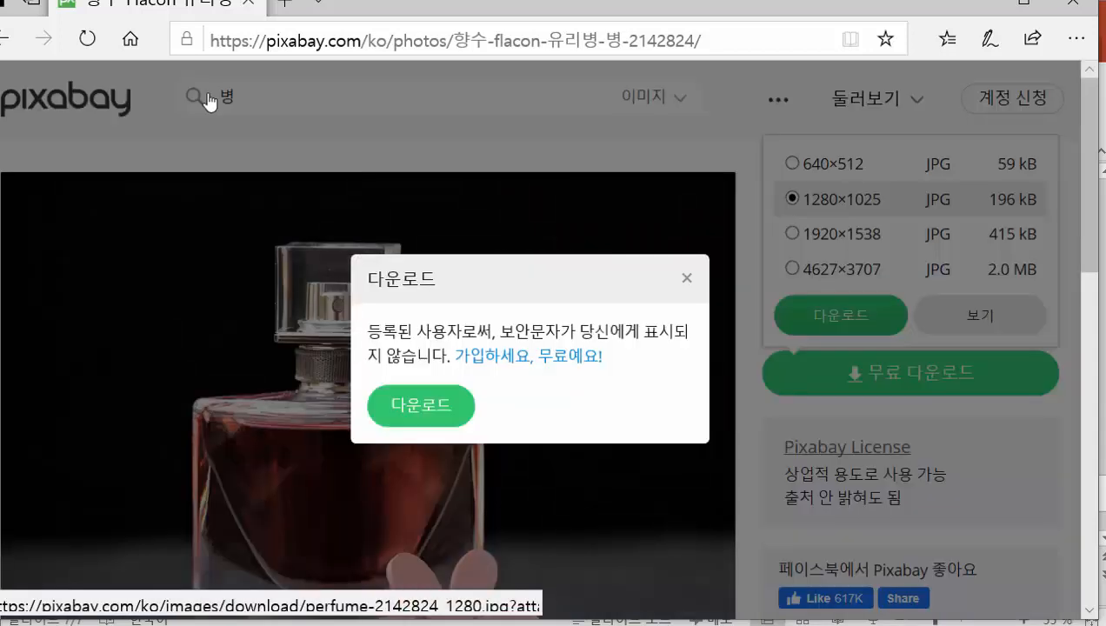
key("space")
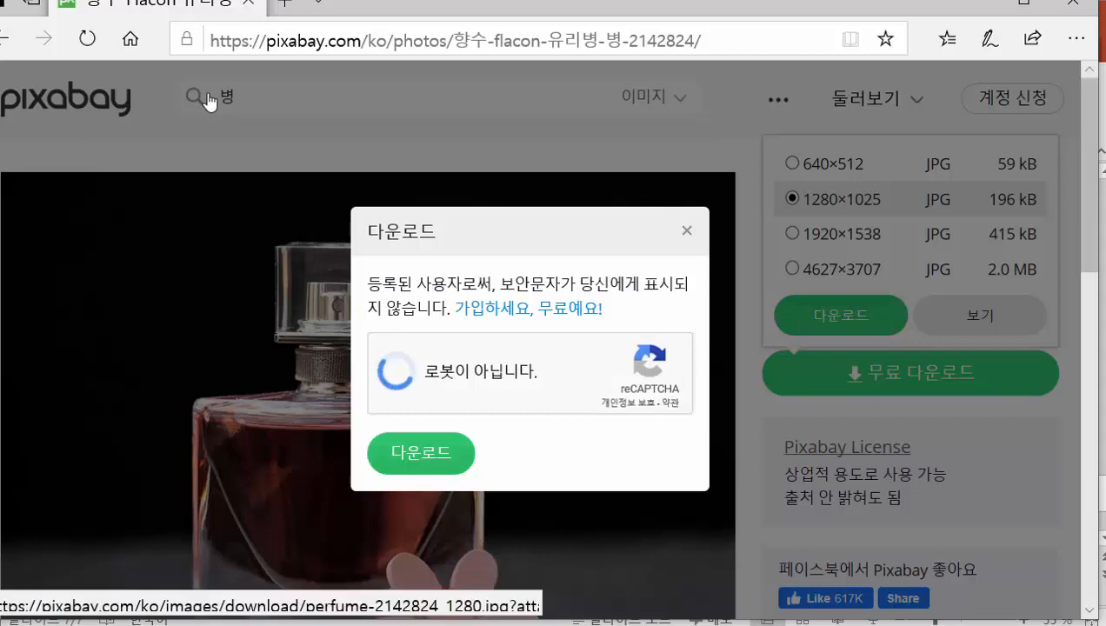
key("Return")
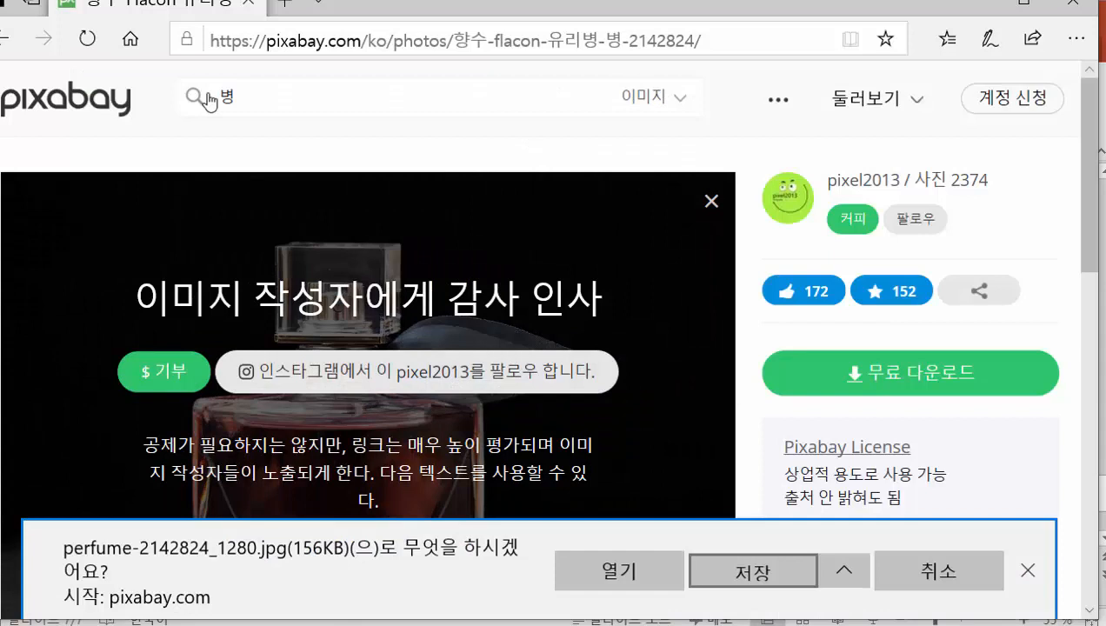
Step: Save perfume-2142824_1280.jpg to the desktop using Save As, then close the browser to return to the PowerPoint presentation
key("Tab")
key("space")
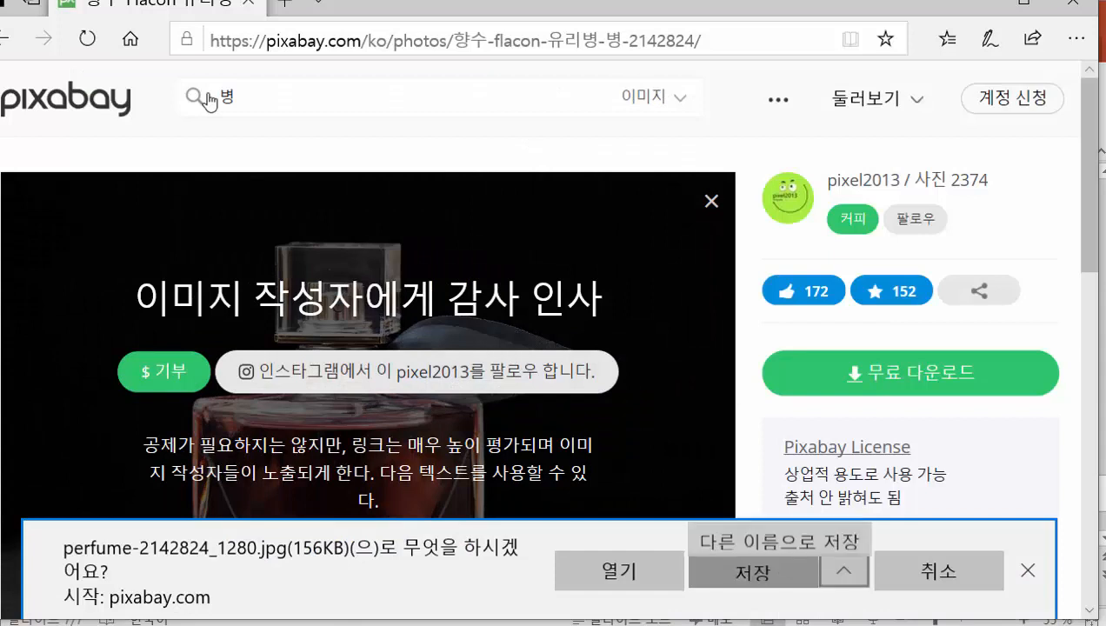
key("Down")
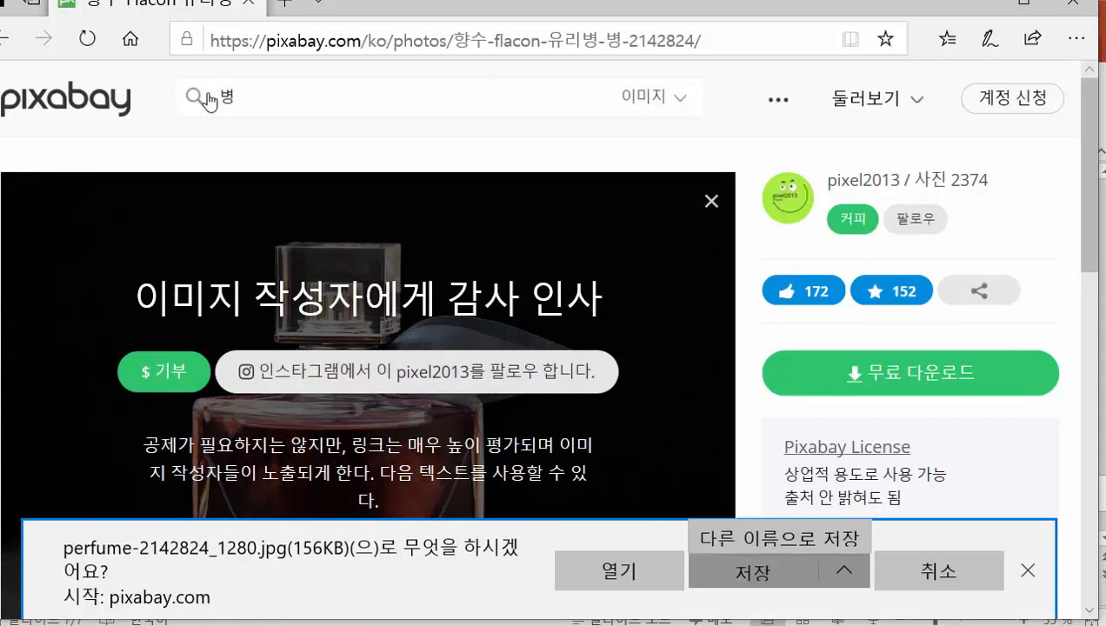
key("Escape")
key("space")
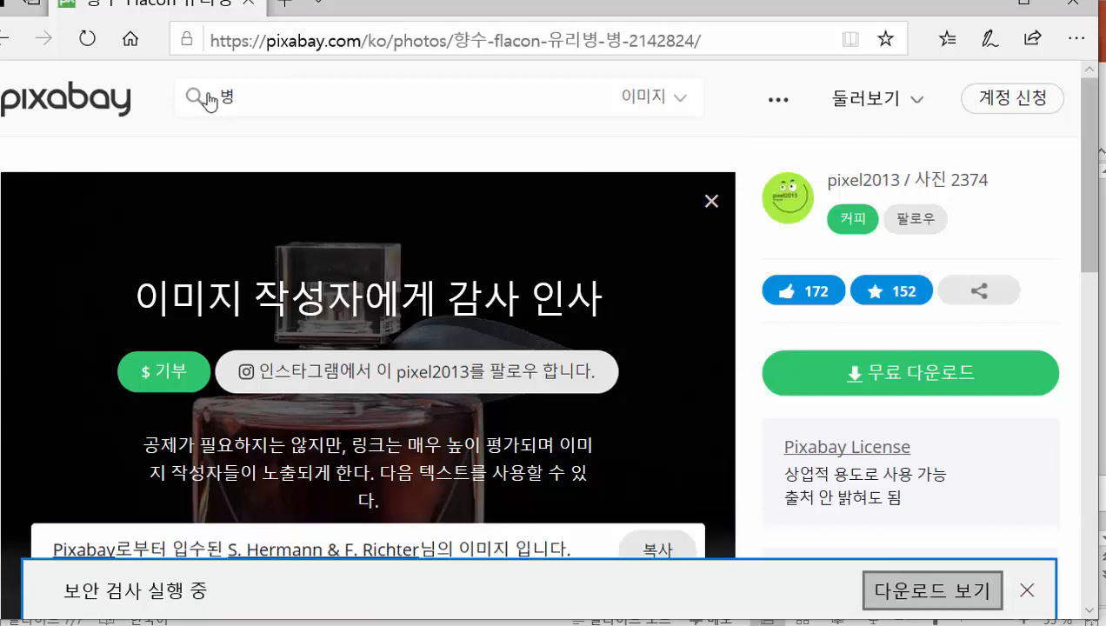
key("space")
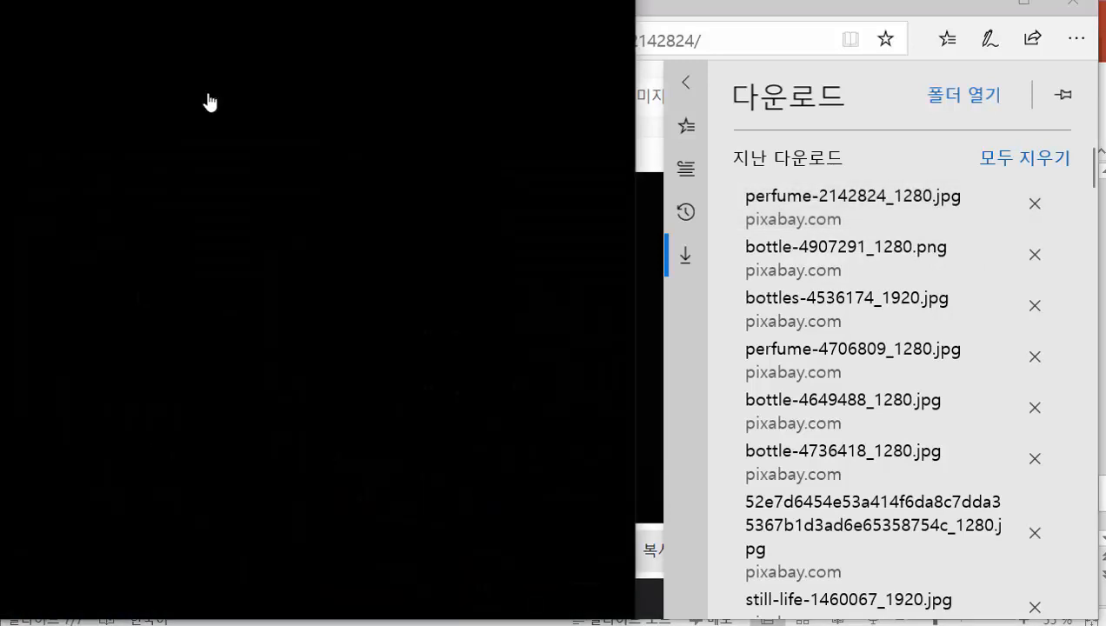
left_click(1073, 3)
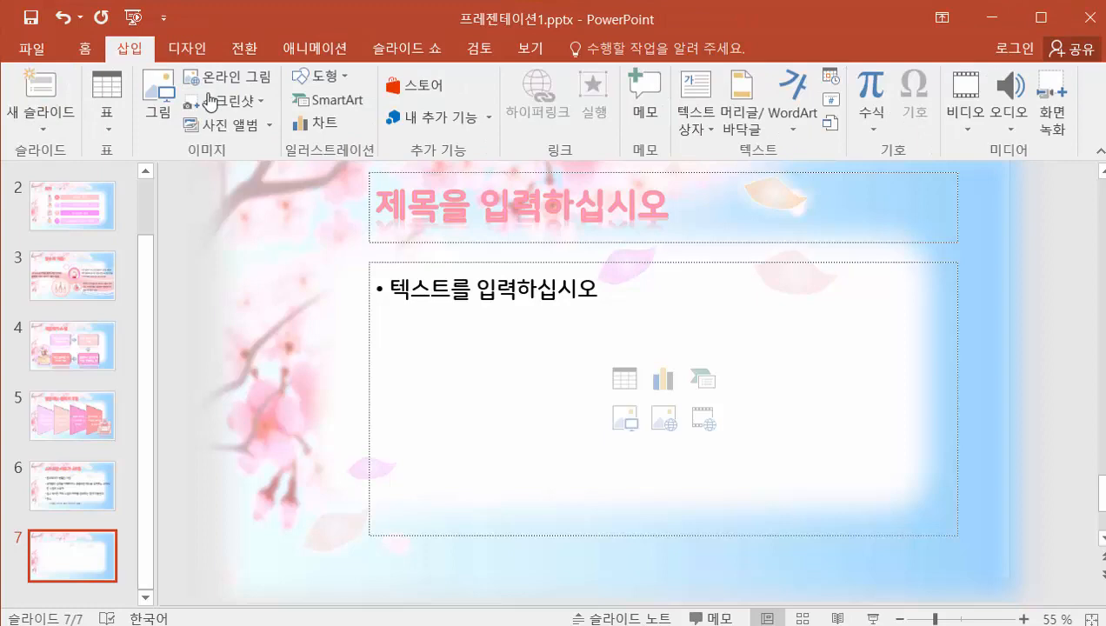
Step: Insert the downloaded perfume bottle photo from the desktop into slide 7 and move it toward the slide's left side
left_click(162, 101)
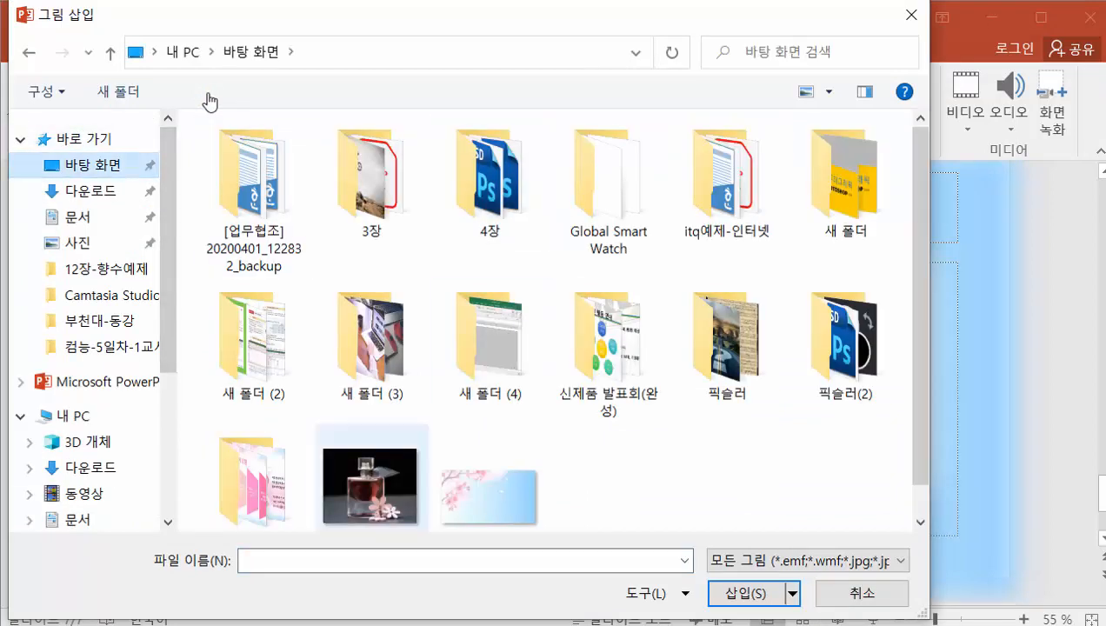
left_click(370, 487)
left_click(745, 594)
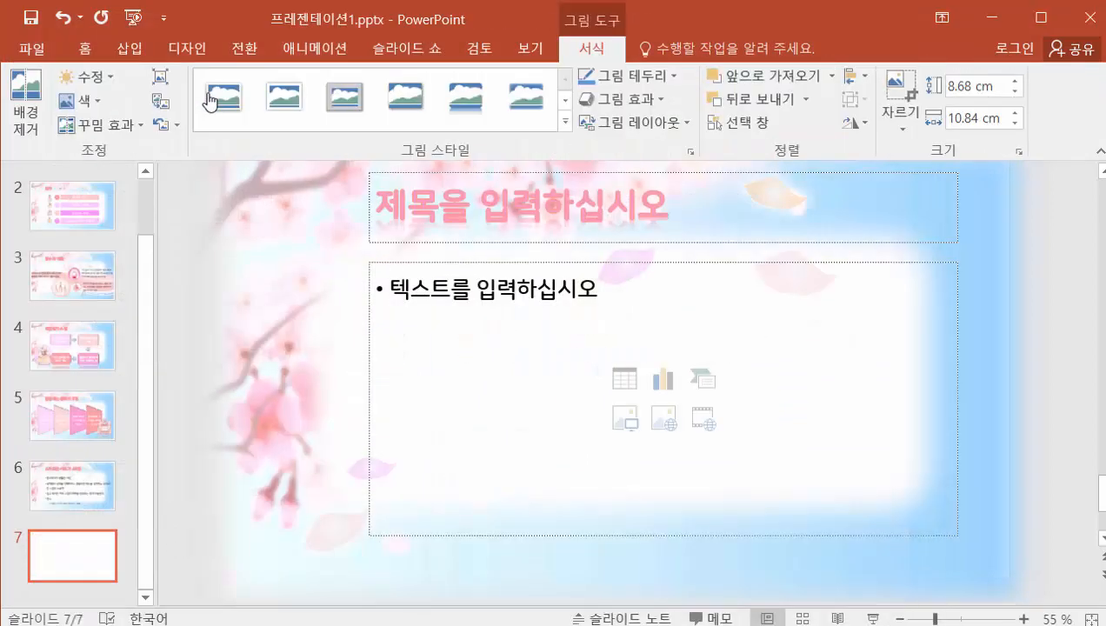
mouse_move(653, 404)
left_mouse_down()
mouse_move(386, 356)
mouse_move(384, 366)
left_mouse_up()
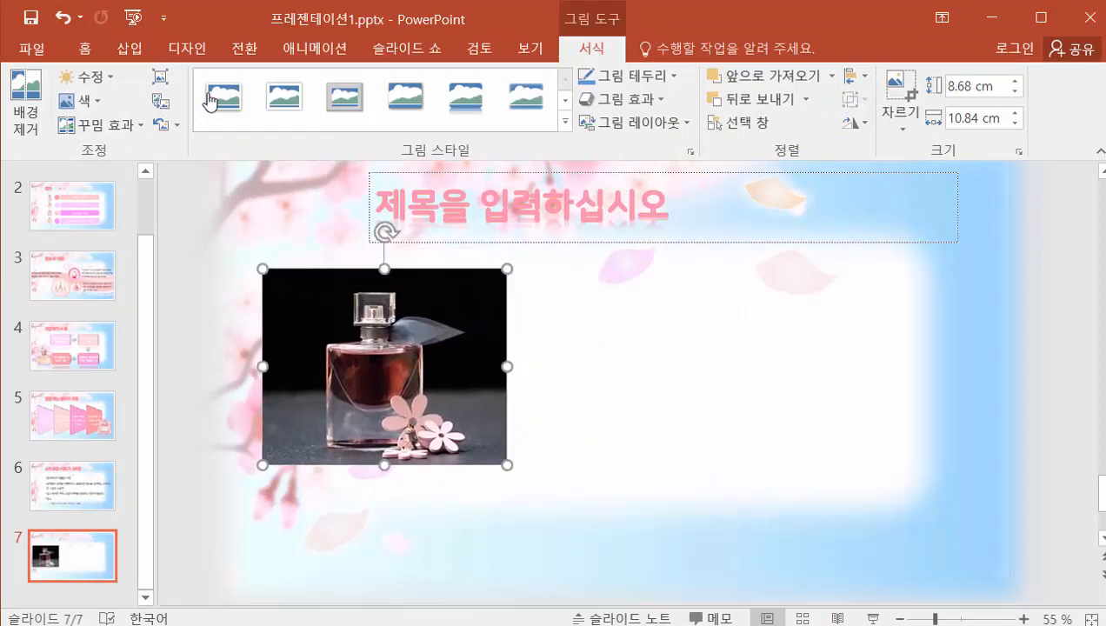
Step: Make the photo's black background colour transparent and shift the picture slightly right into the slide's white area
left_click(80, 100)
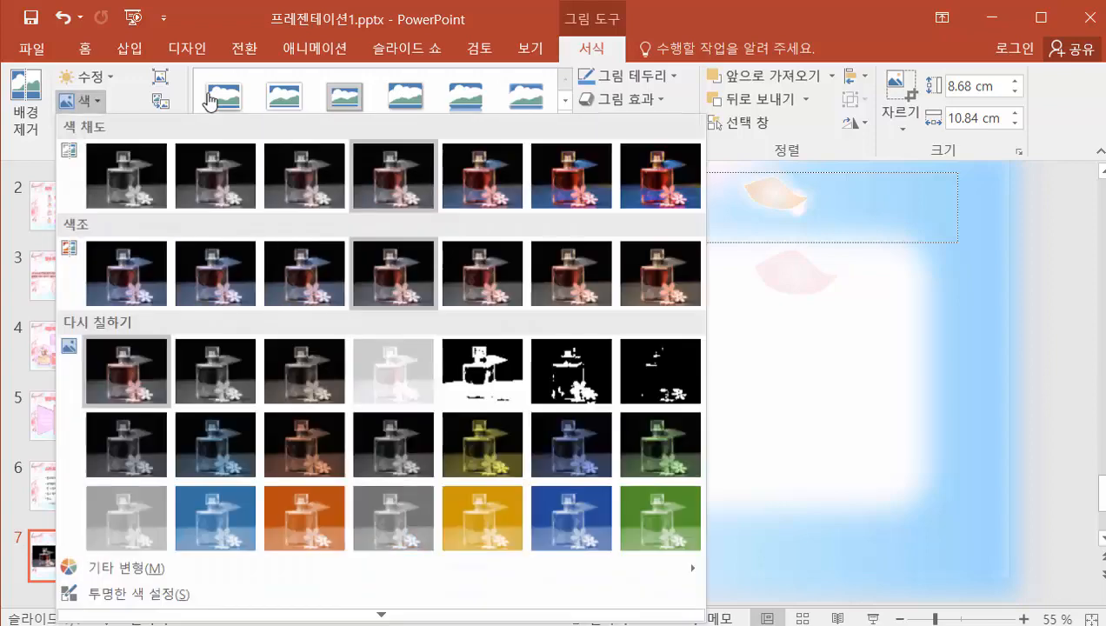
mouse_move(126, 568)
left_click(139, 594)
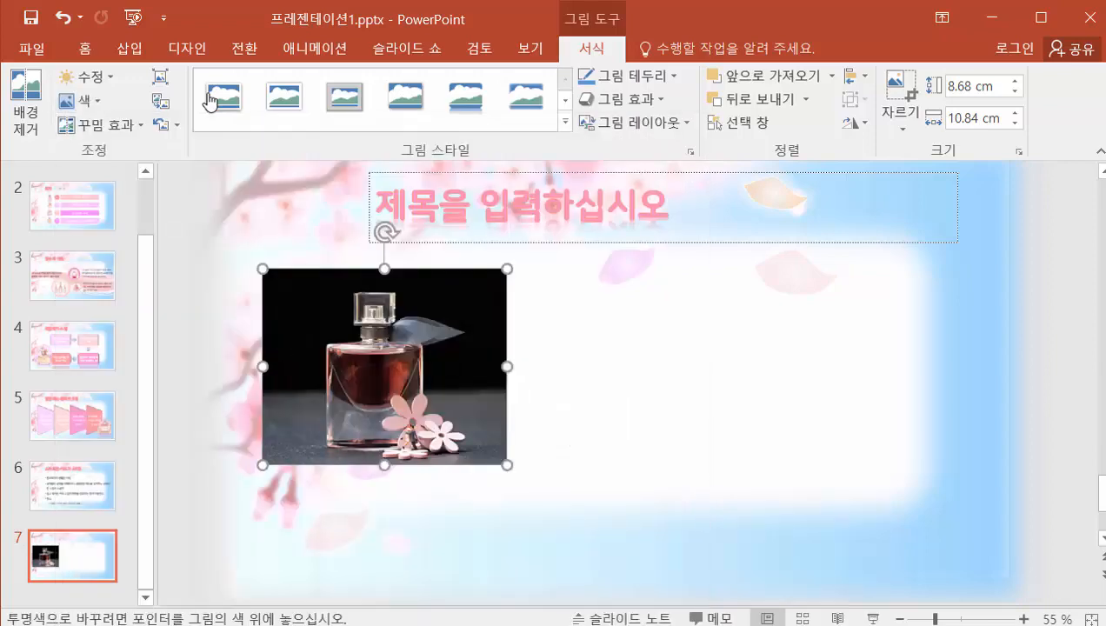
left_click(304, 317)
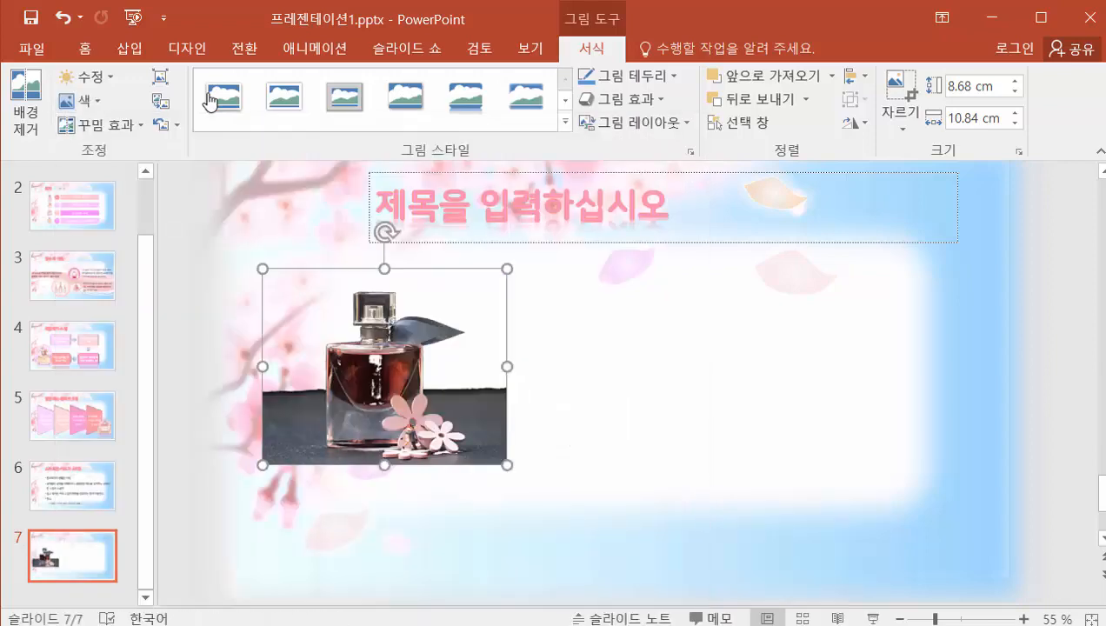
left_click_drag(384, 366, 473, 381)
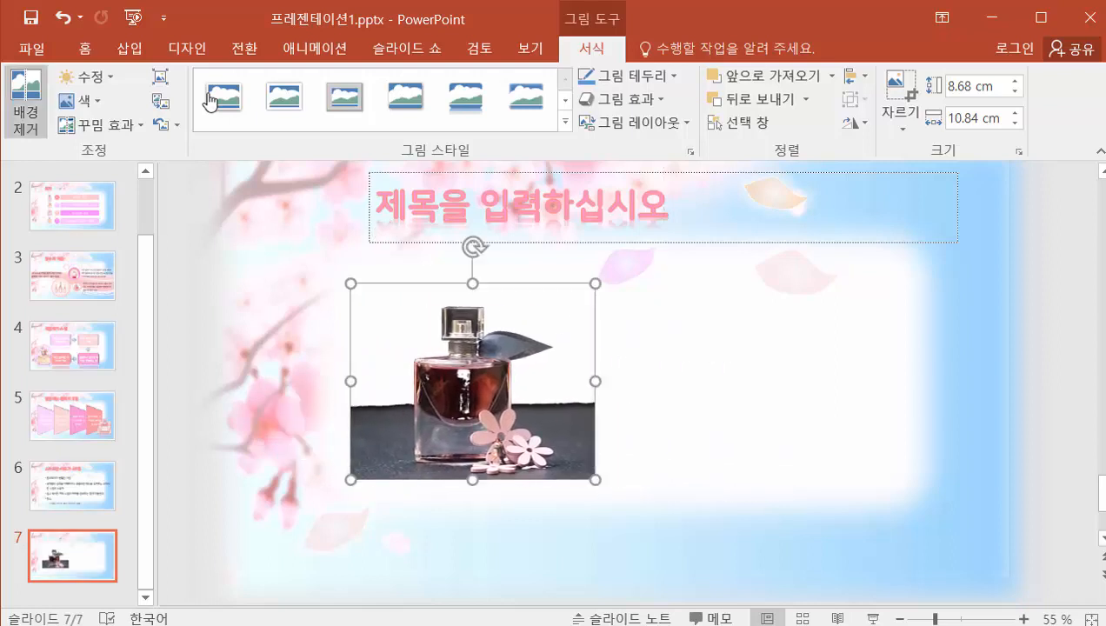
Step: Remove the photo's remaining background, framing the bottle and flowers, marking the leaf tip to keep and the edge under the bottle to remove
left_click(26, 105)
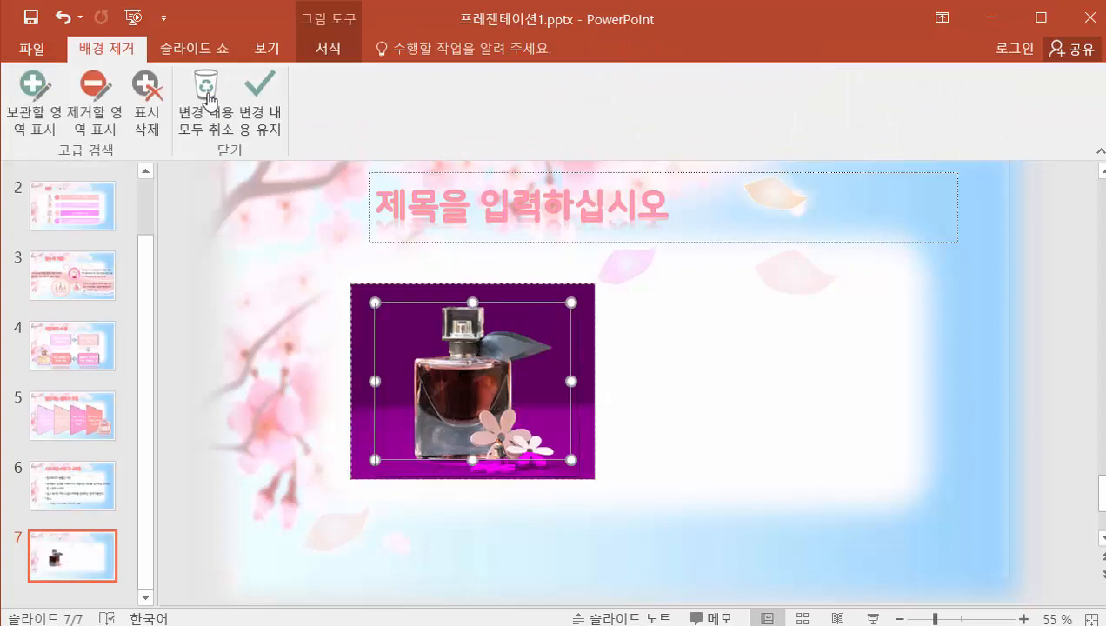
left_click_drag(572, 460, 580, 477)
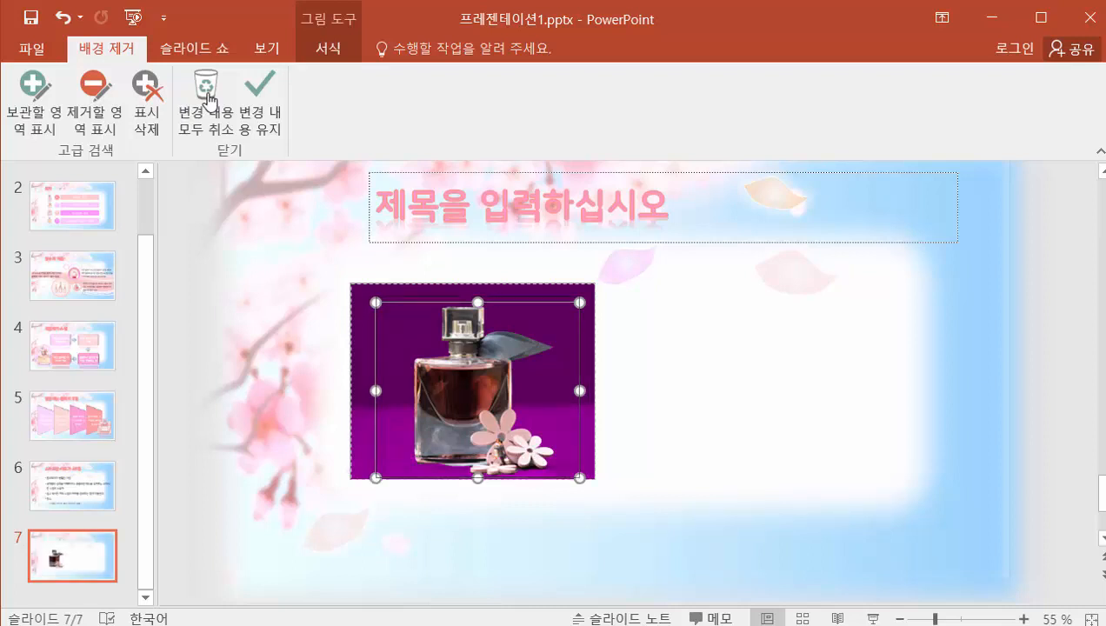
left_click_drag(376, 302, 375, 296)
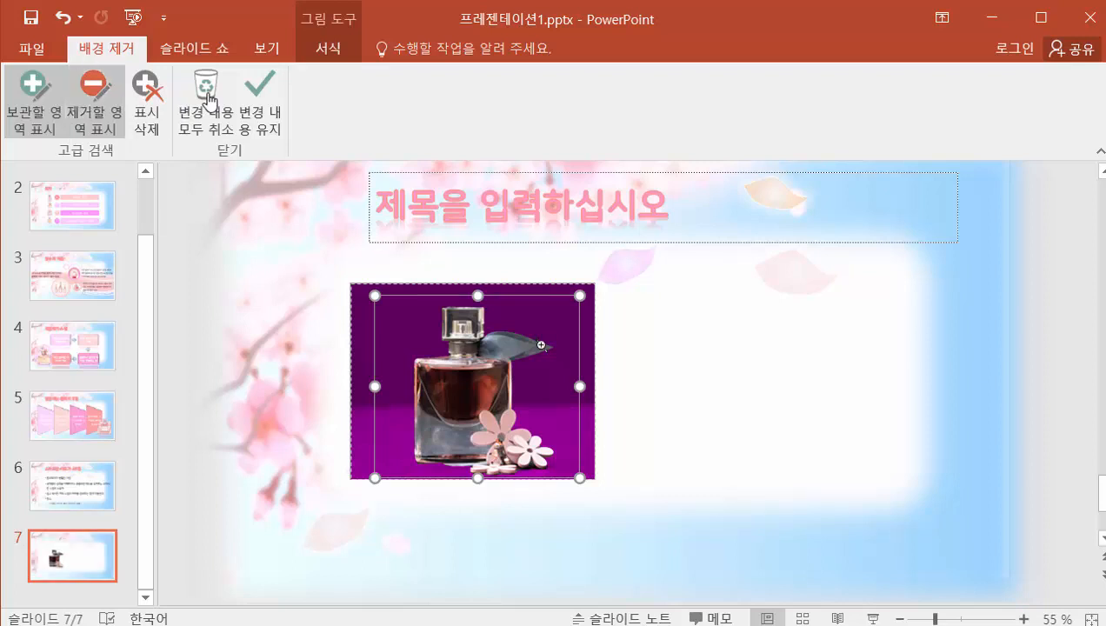
left_click(94, 103)
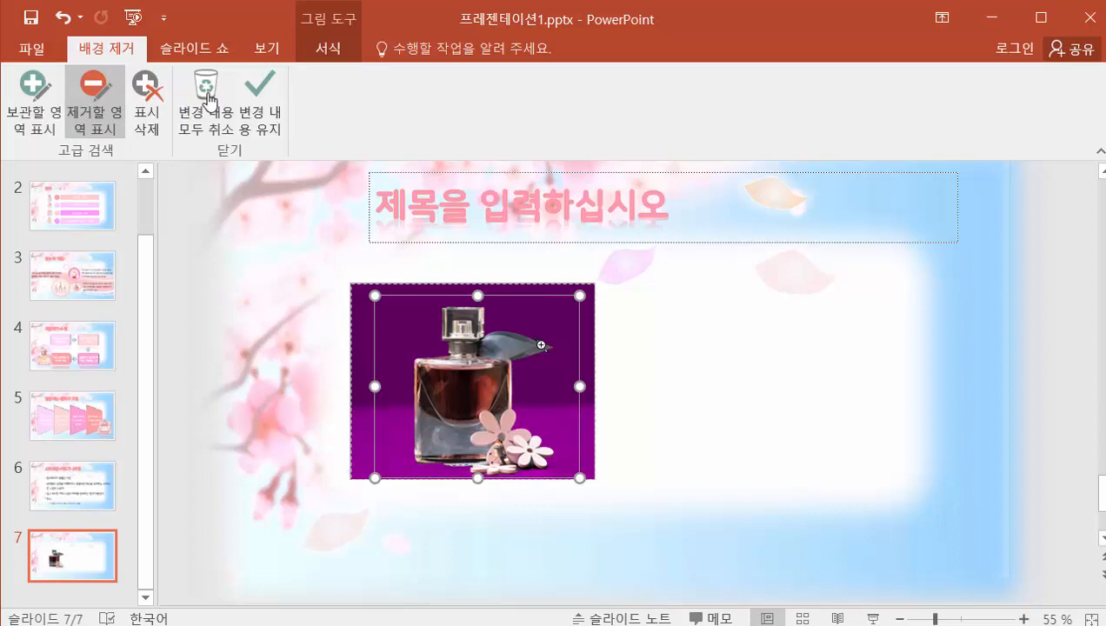
left_click(459, 466)
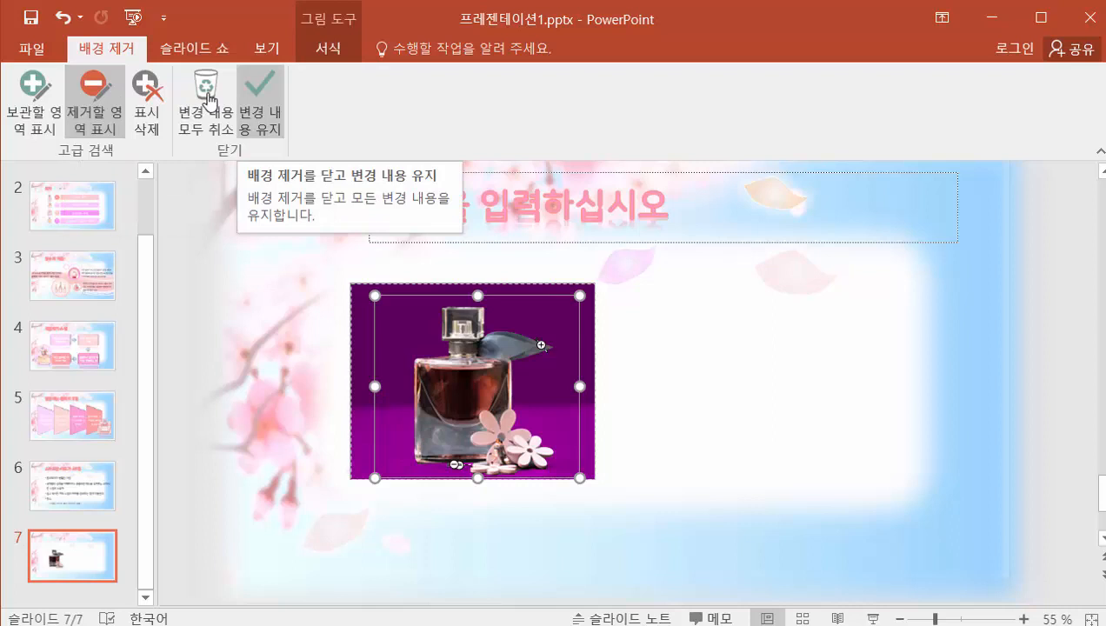
left_click(259, 100)
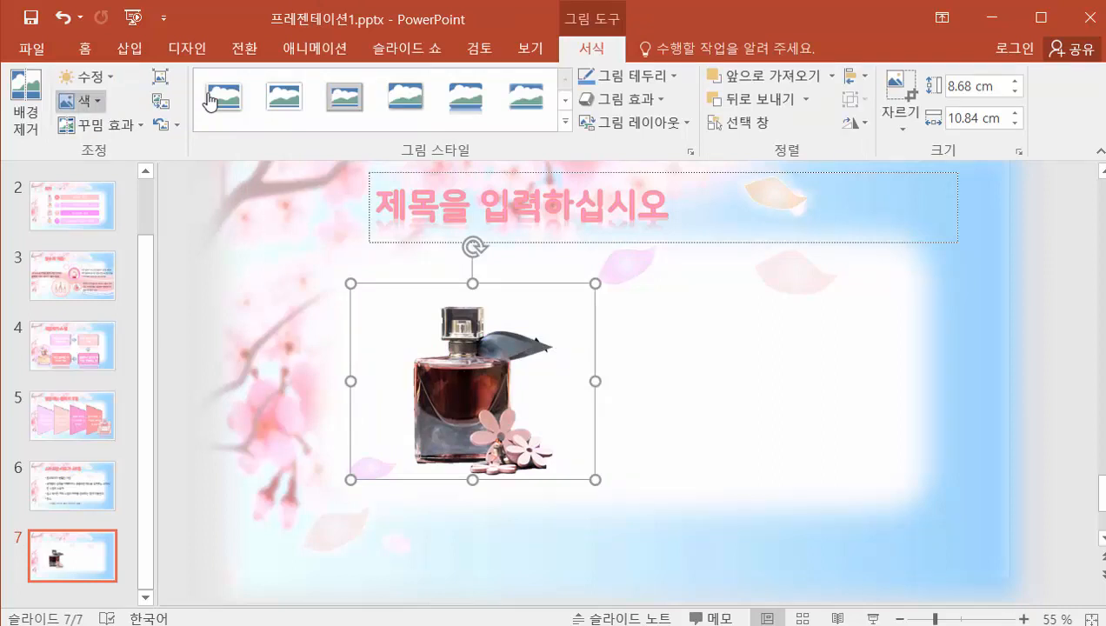
left_click(81, 101)
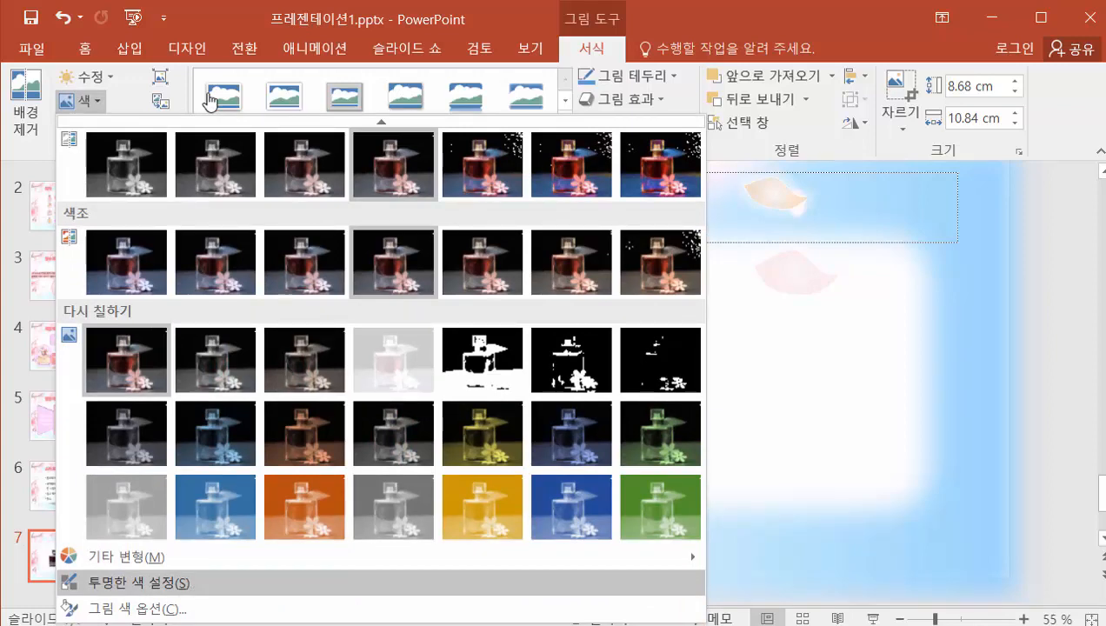
key("Escape")
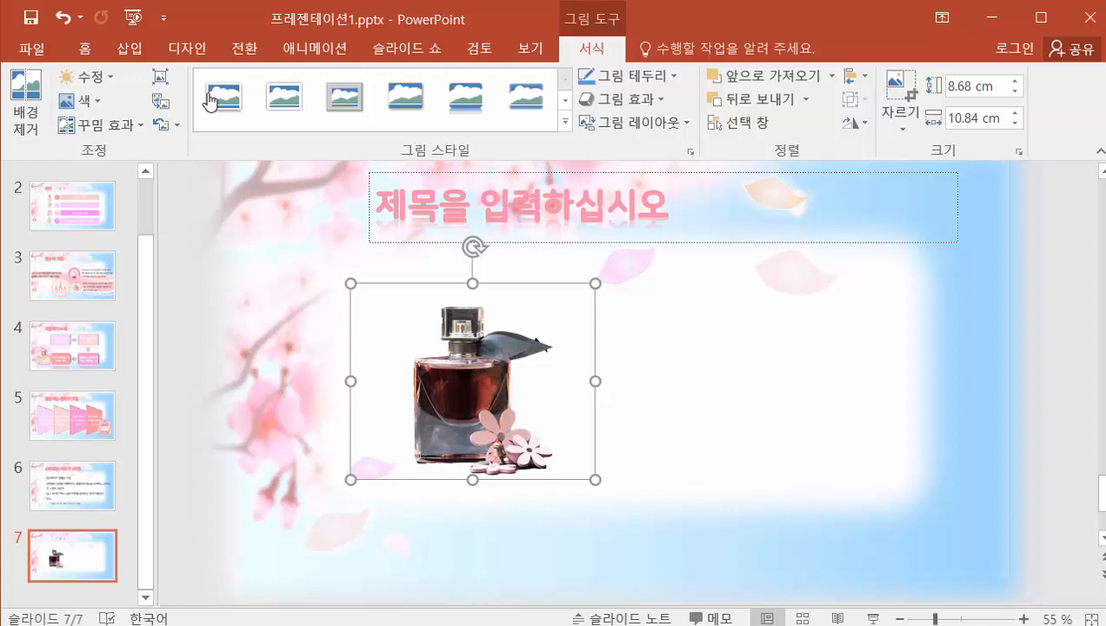
key("ctrl+Return")
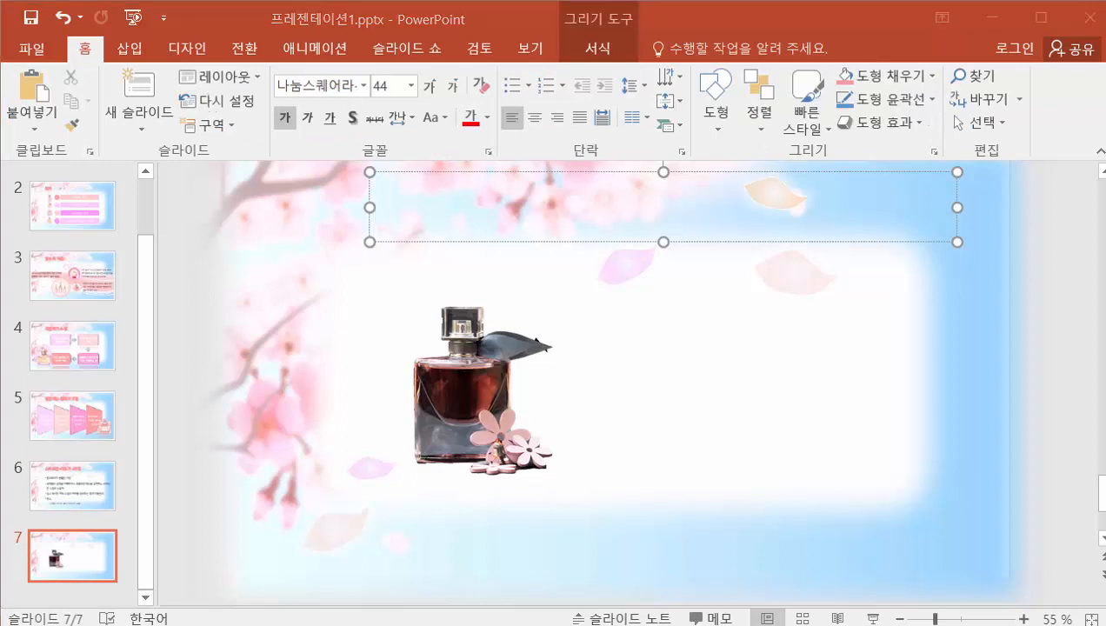
Step: Apply the 벌집형 (Honeycomb) transition to slide 1 and extend it to all slides
left_click(149, 319)
left_click_drag(152, 246, 152, 193)
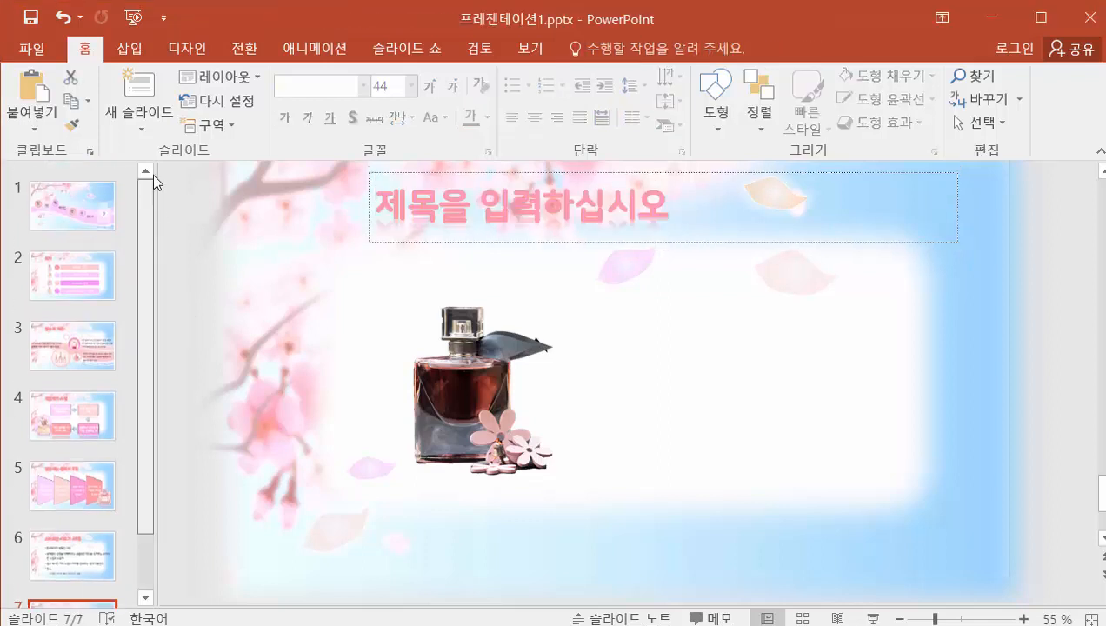
left_click(83, 216)
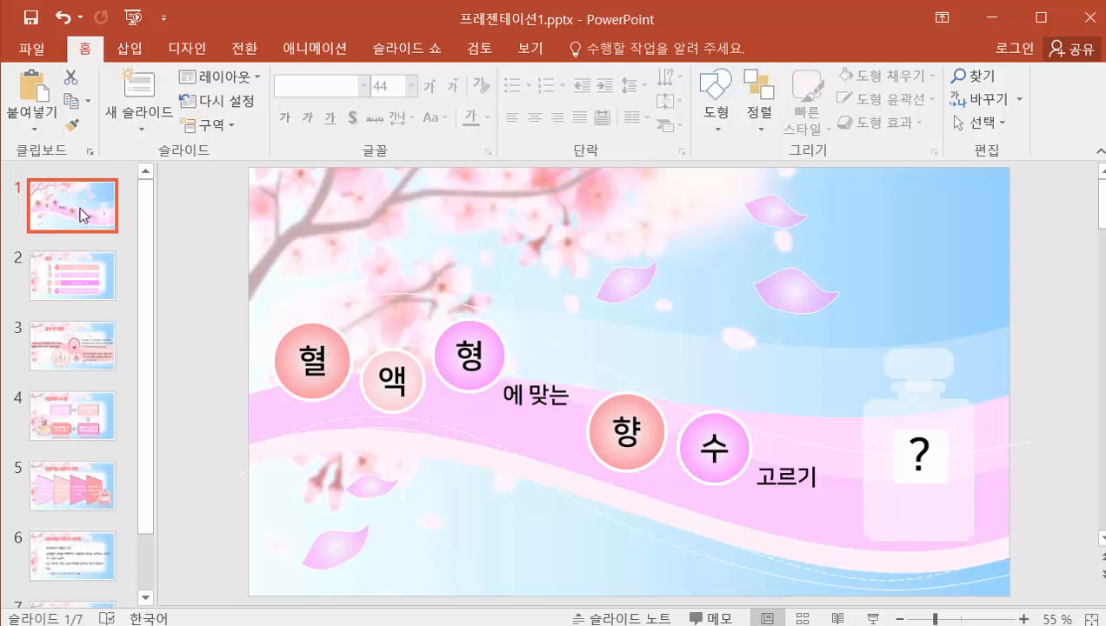
left_click(249, 53)
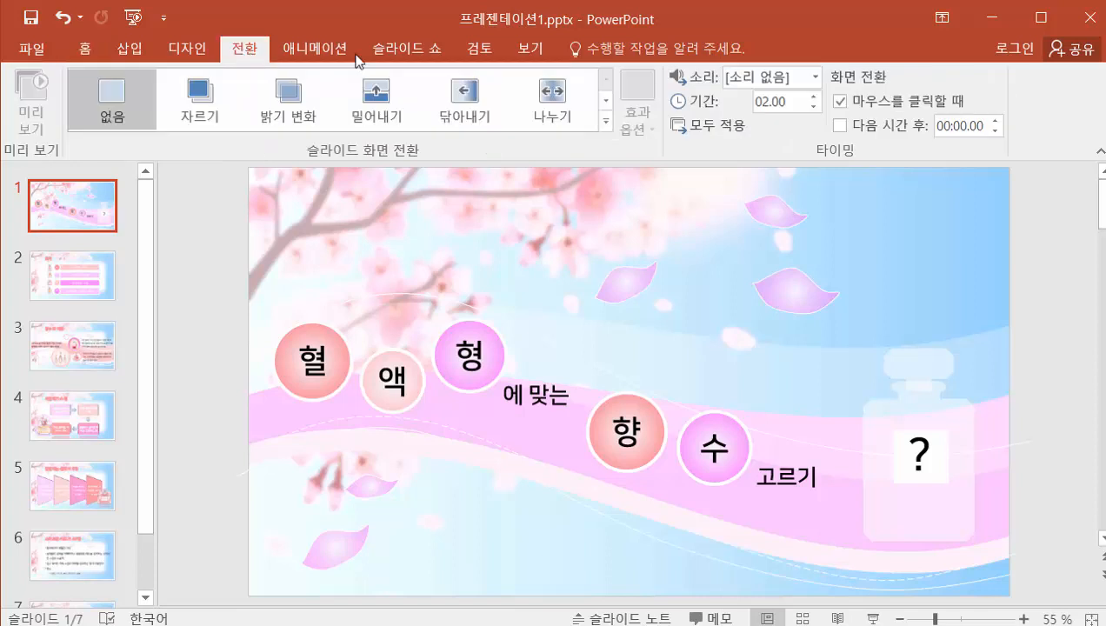
left_click(606, 120)
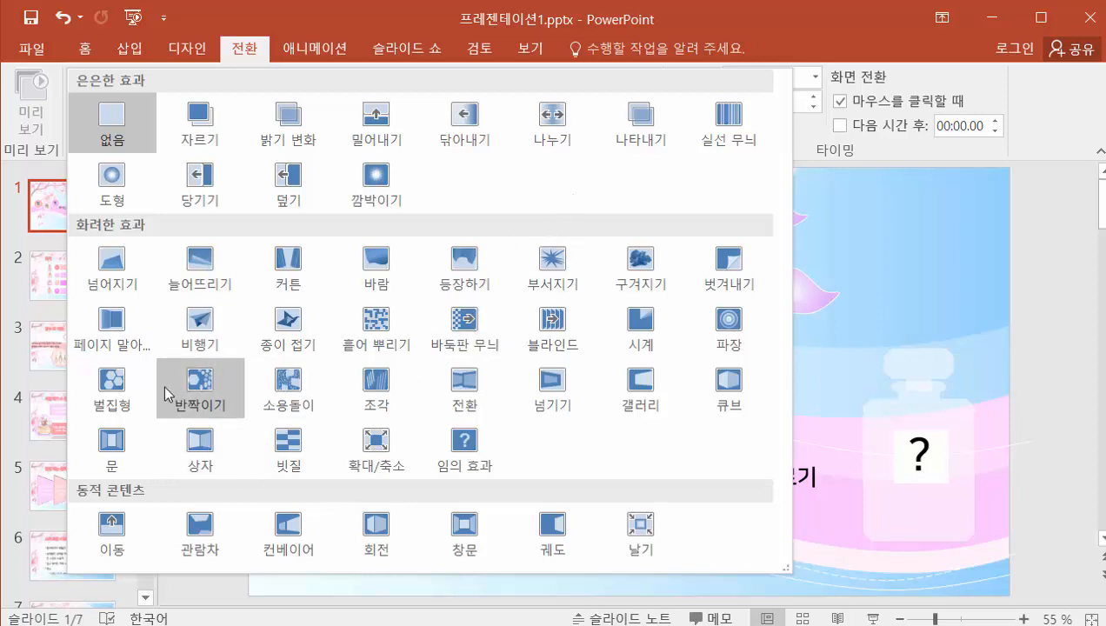
left_click(120, 389)
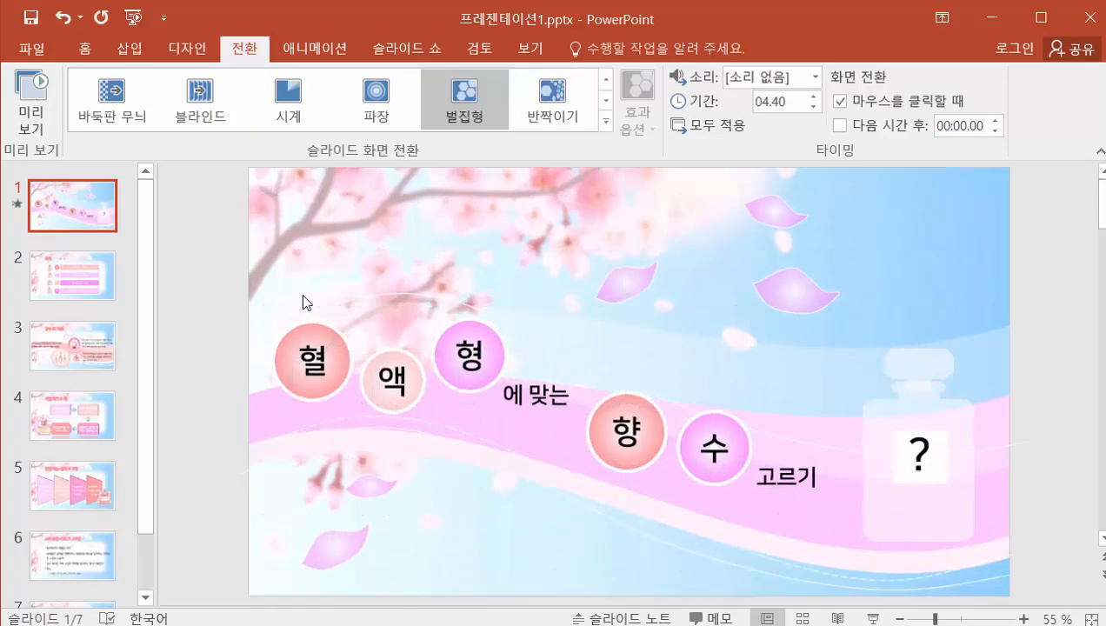
left_click(720, 127)
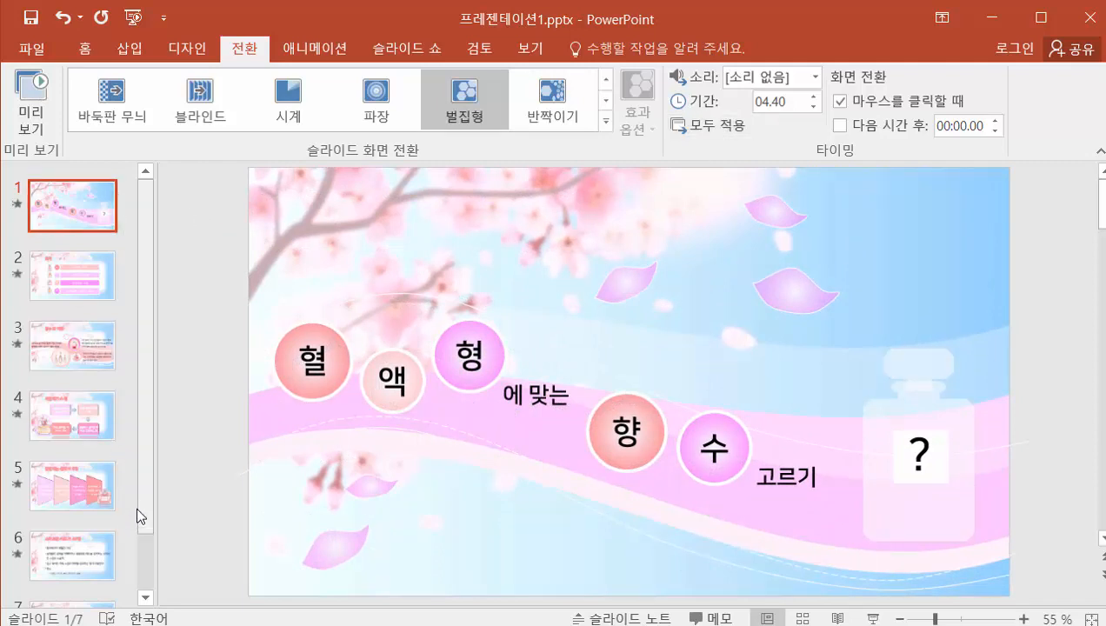
left_click_drag(151, 530, 168, 331)
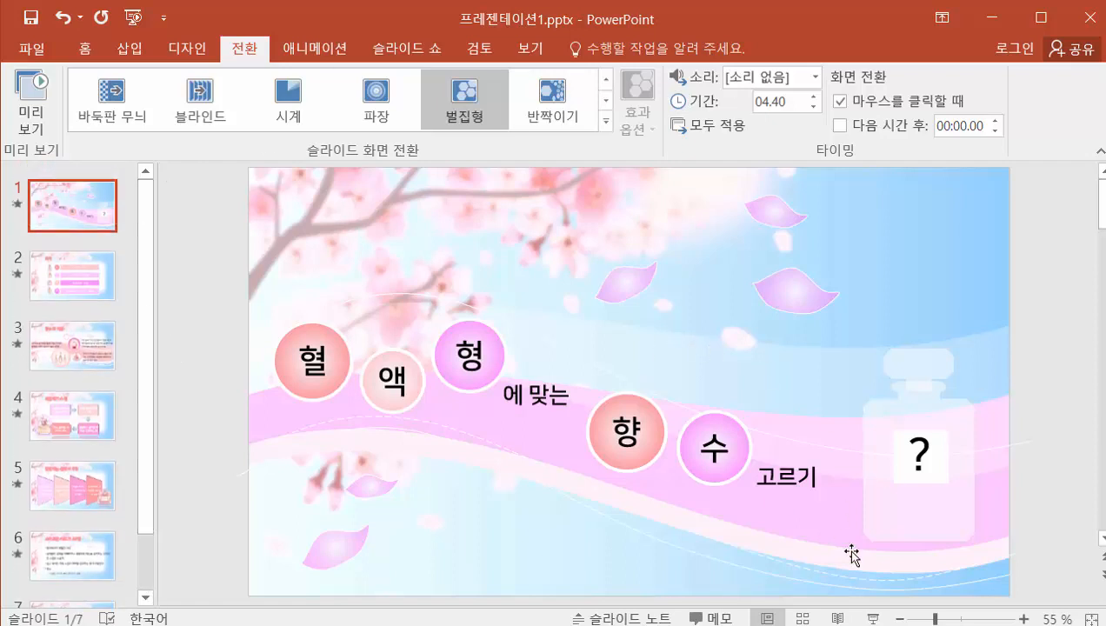
Step: Preview the Honeycomb transitions in reading view from slide 1 through slide 4, ending back in the normal editing view
left_click(838, 618)
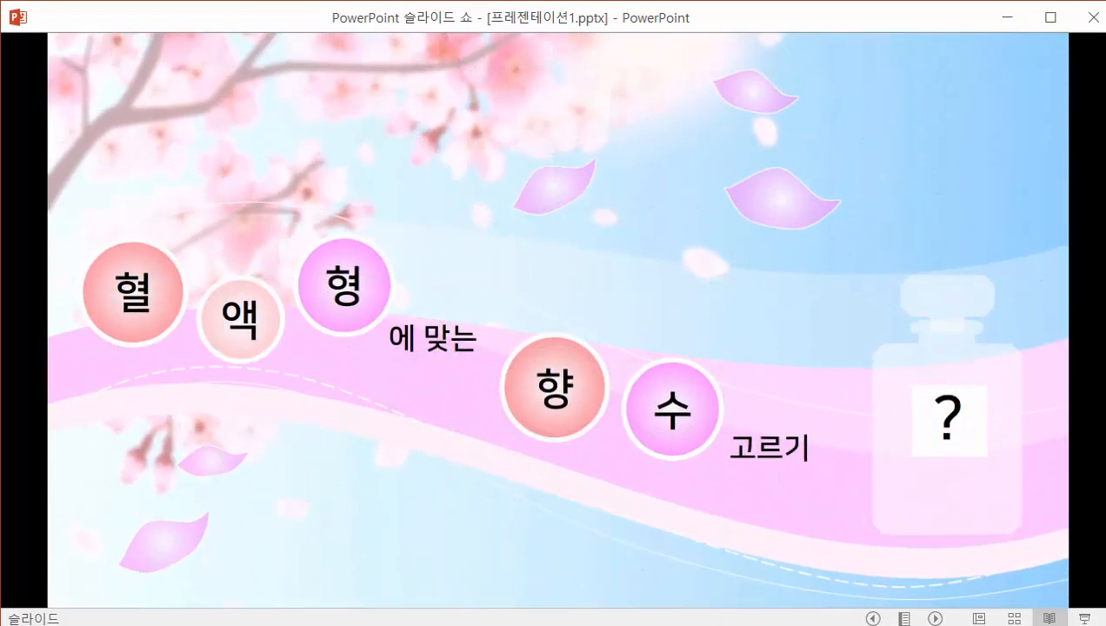
left_click(174, 284)
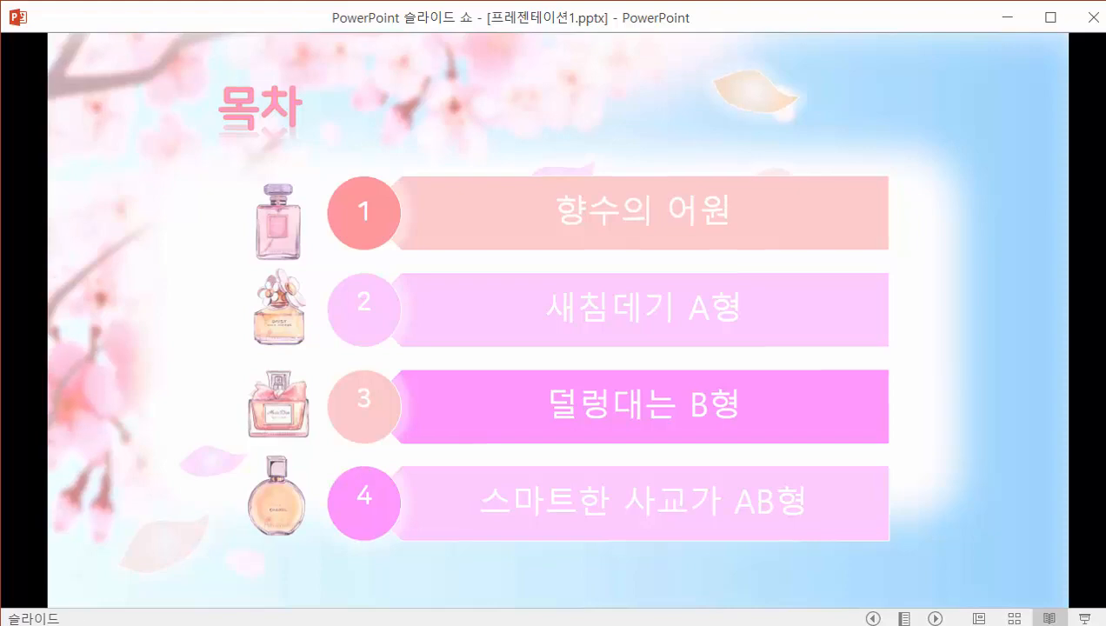
left_click(344, 500)
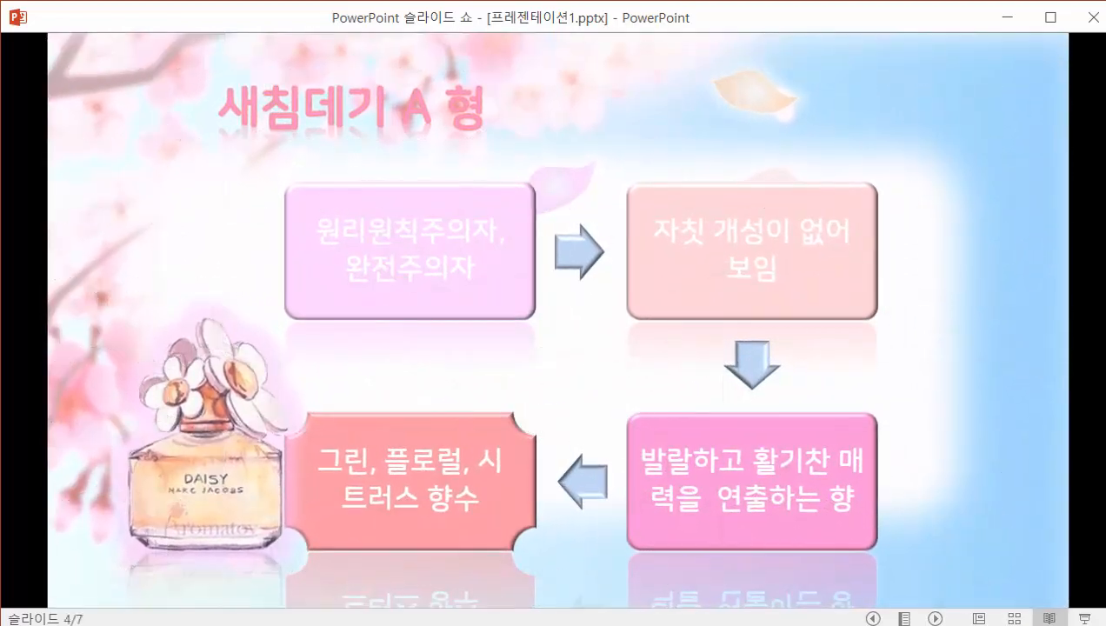
key("Escape")
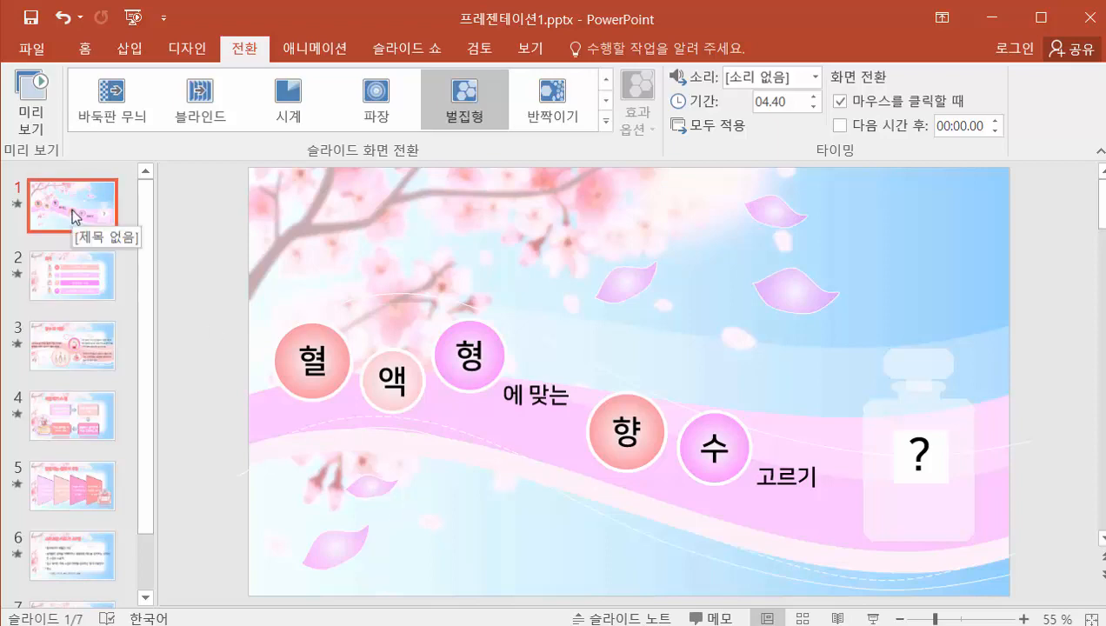
Step: Change slide 1's transition to 파장 (Ripple), check its direction options, and apply it to all slides
left_click(375, 111)
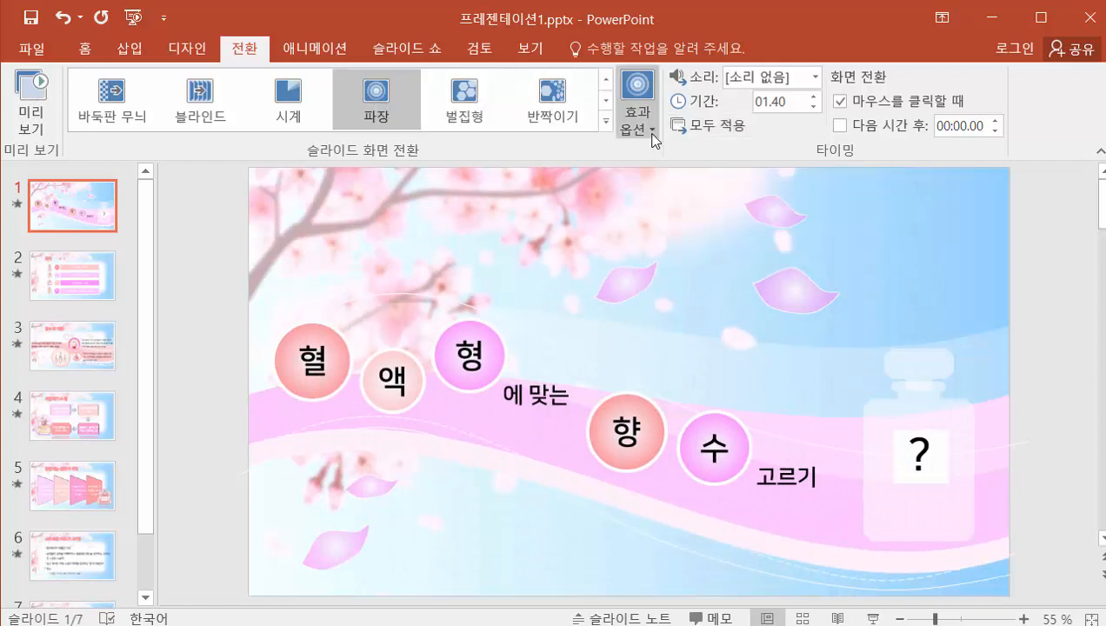
left_click(653, 132)
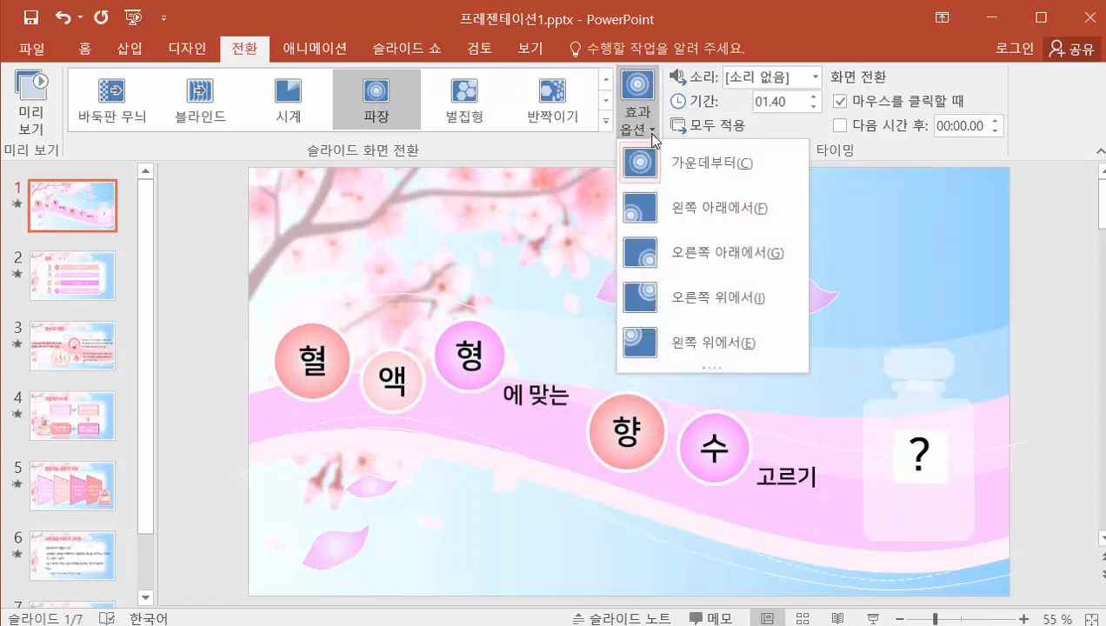
left_click(652, 132)
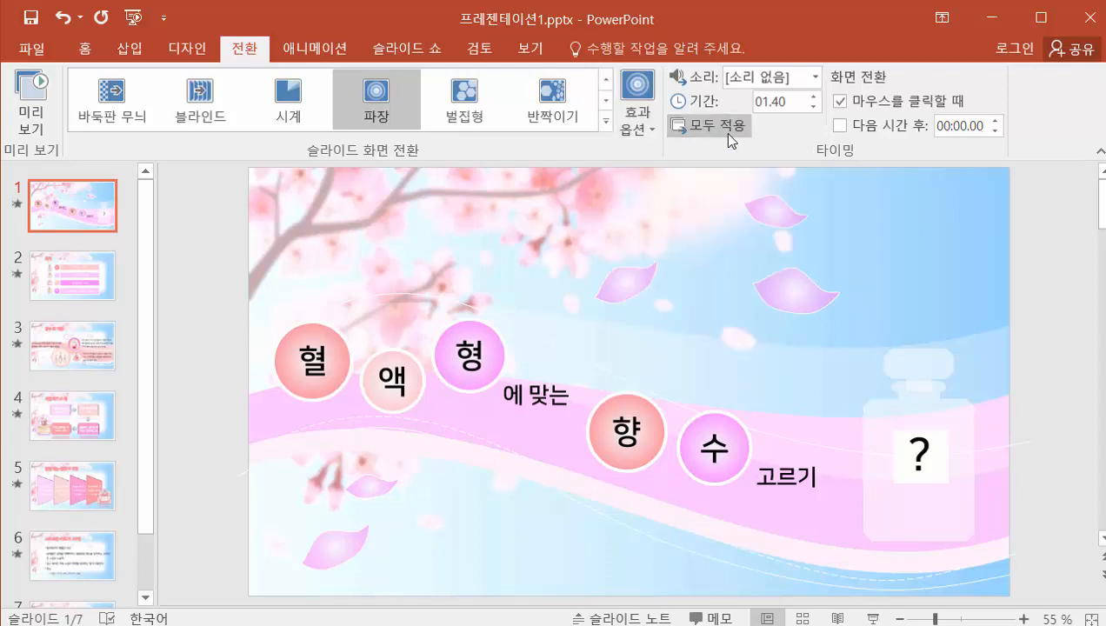
Step: Preview the Ripple transitions in reading view from slide 1 onward, ending back in the normal editing view
left_click(837, 618)
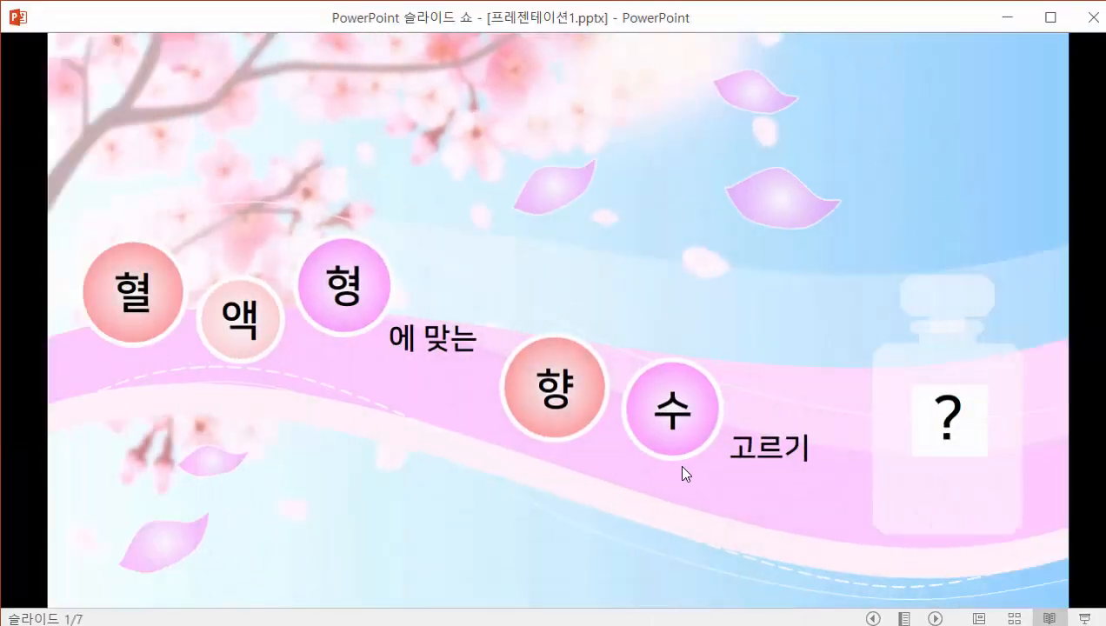
left_click(678, 463)
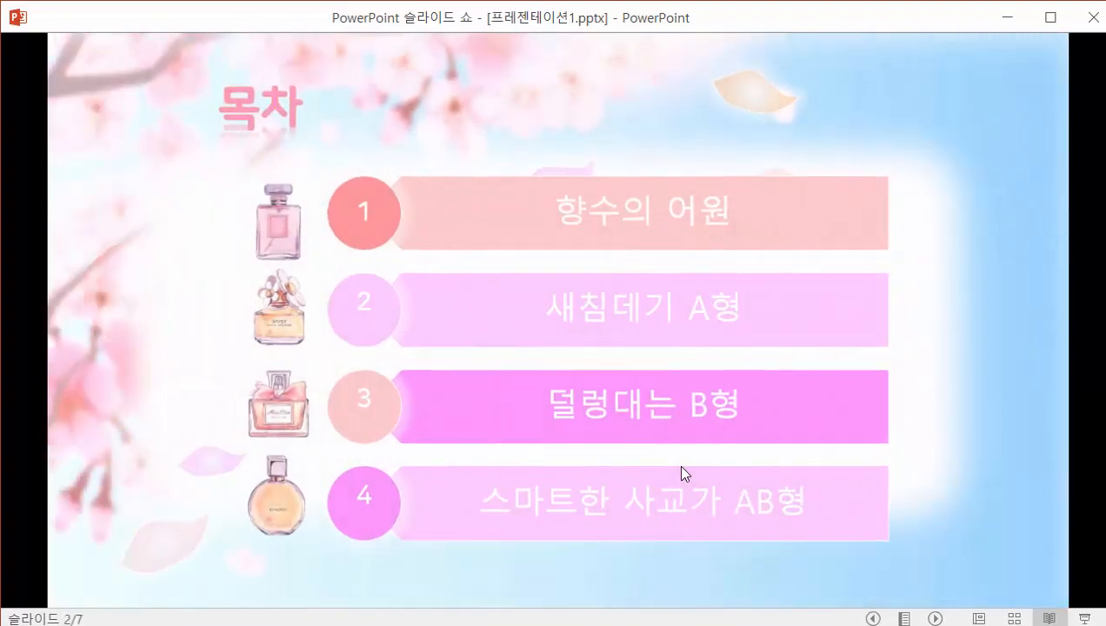
left_click(682, 467)
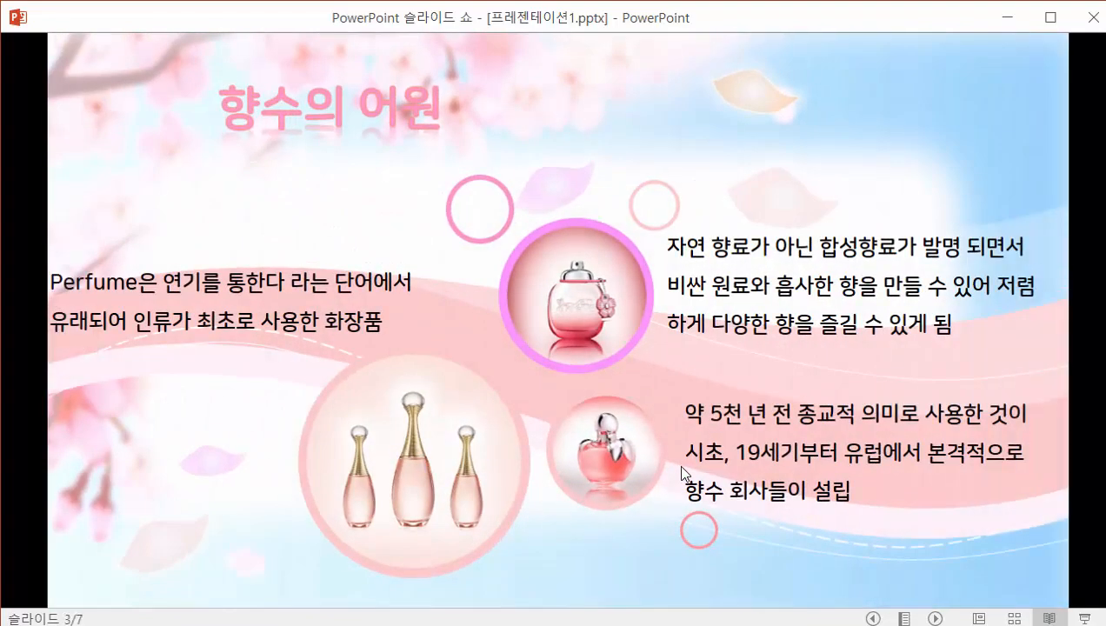
left_click(682, 472)
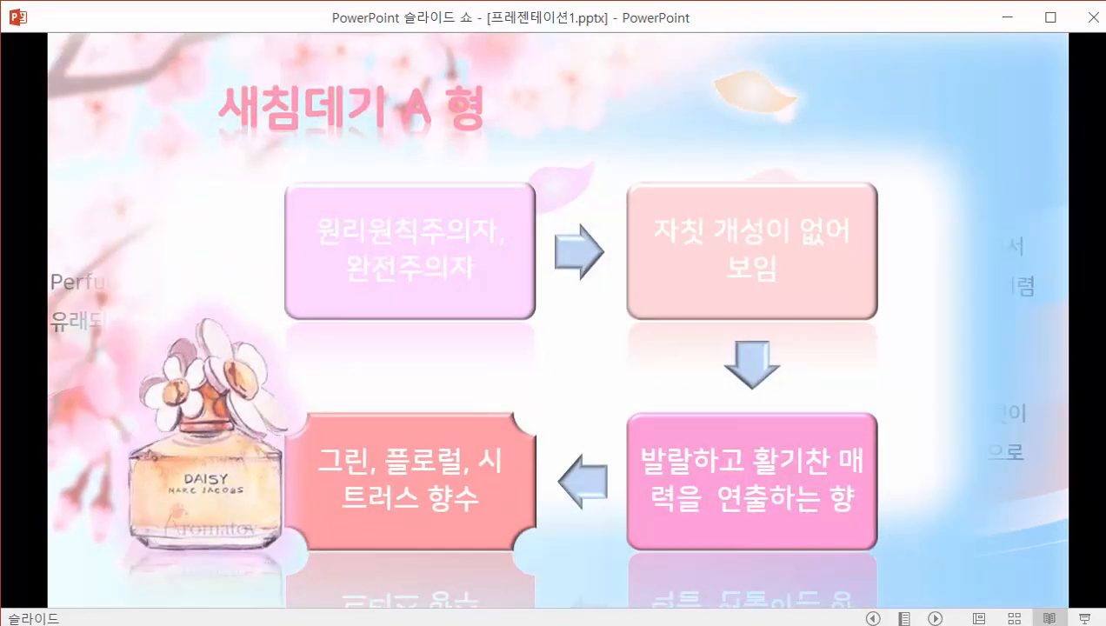
left_click(683, 472)
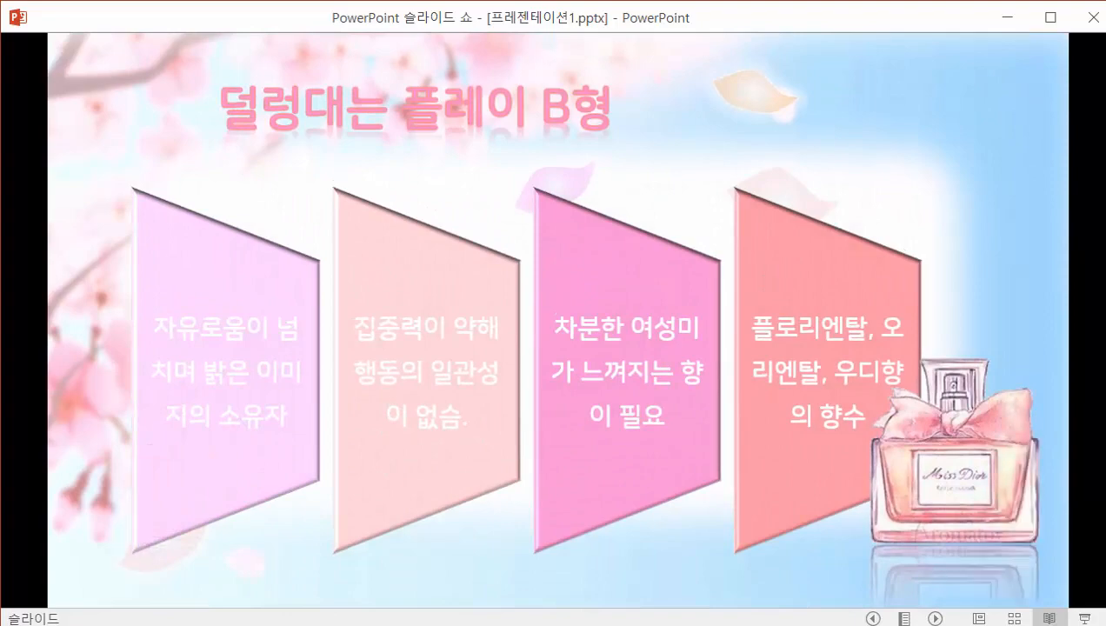
key("Right")
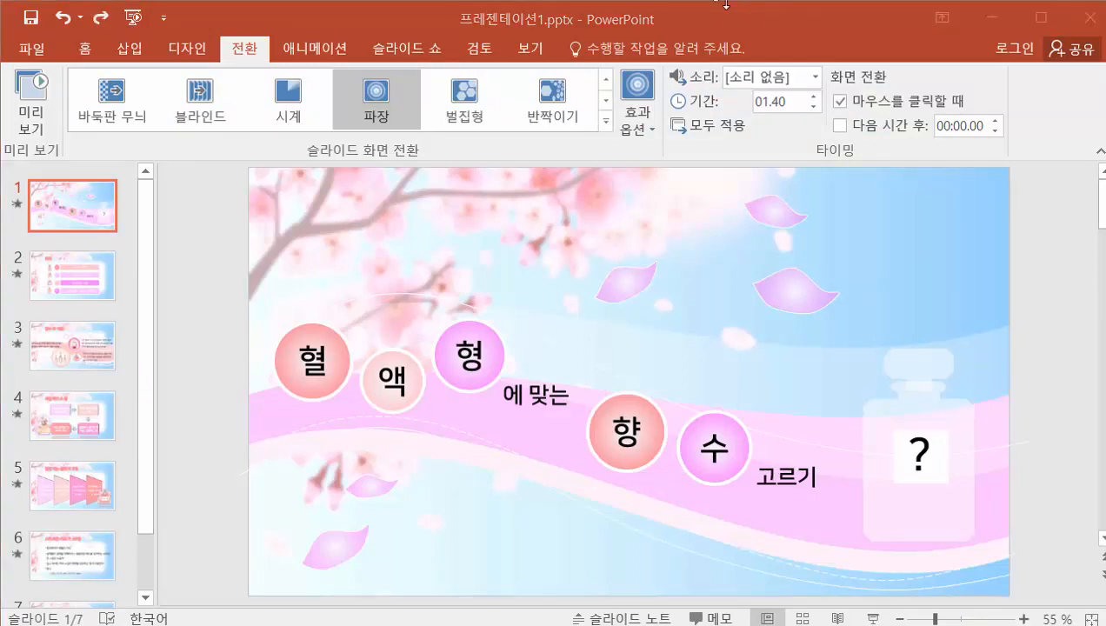
left_click(735, 19)
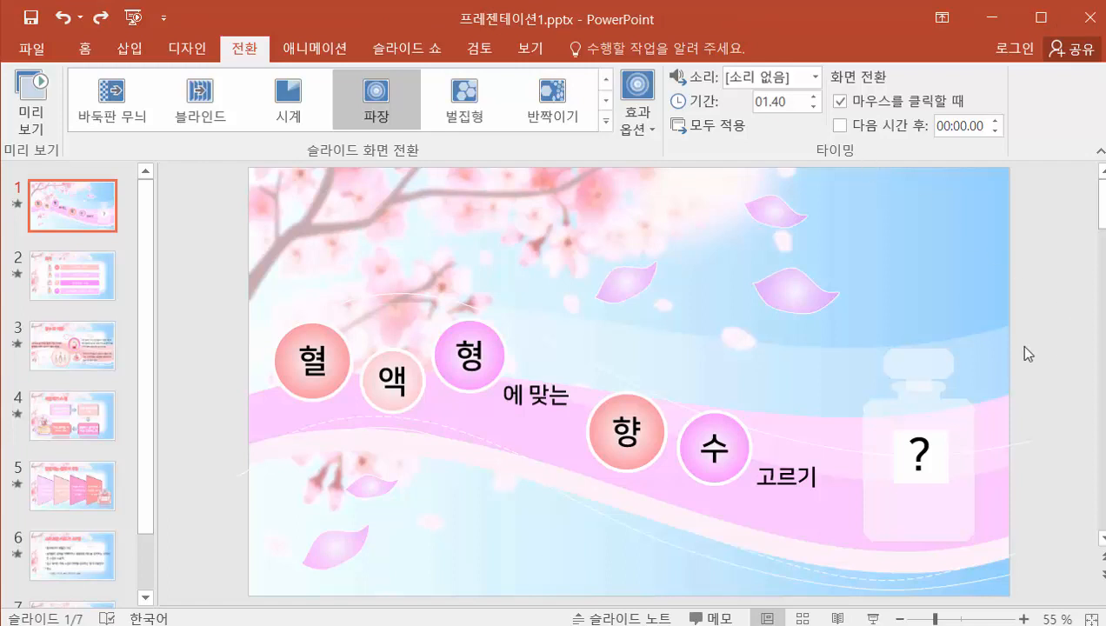
Step: Select slide 1's objects as a group, excluding the five title letter circles, the upper petals and the 고르기 text
left_click_drag(191, 236, 1053, 600)
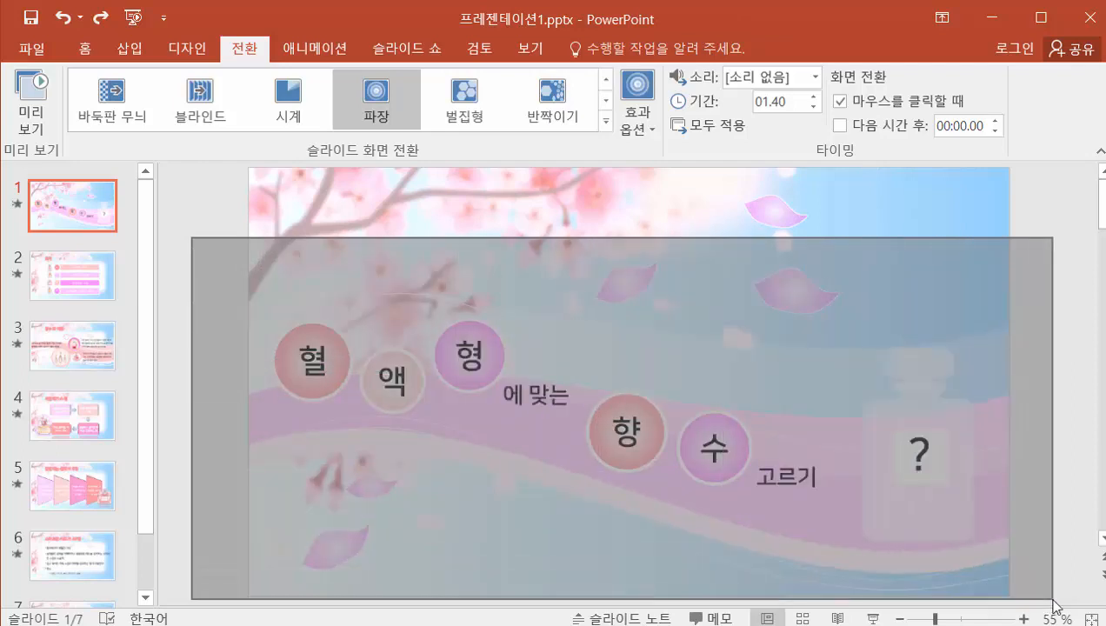
left_click_drag(1054, 605, 1055, 599)
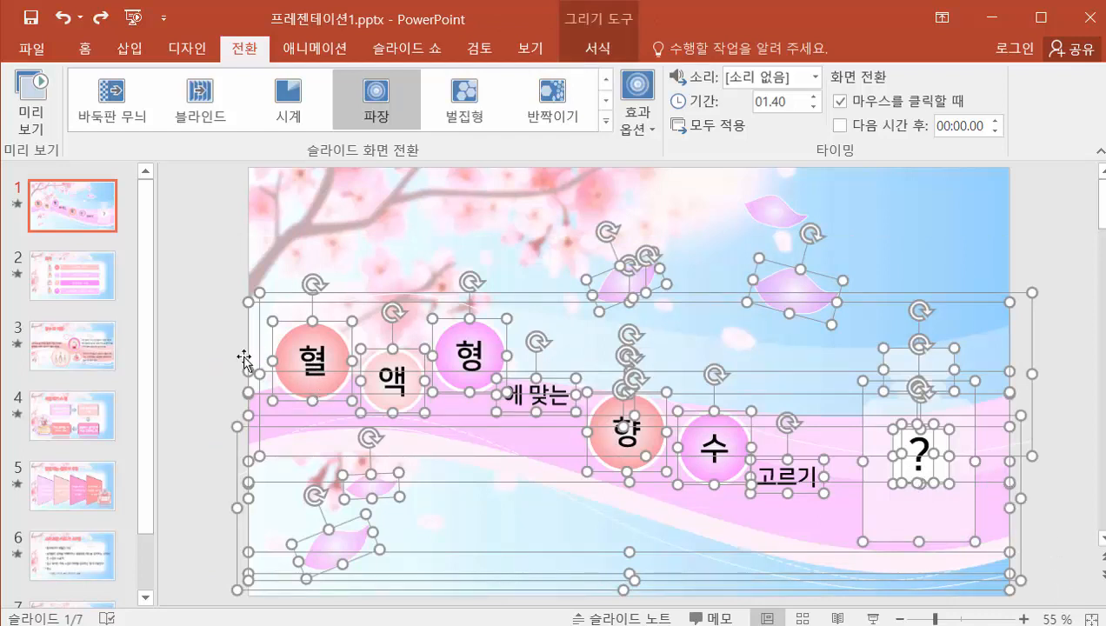
left_click(331, 328, "shift")
left_click(386, 357, "shift")
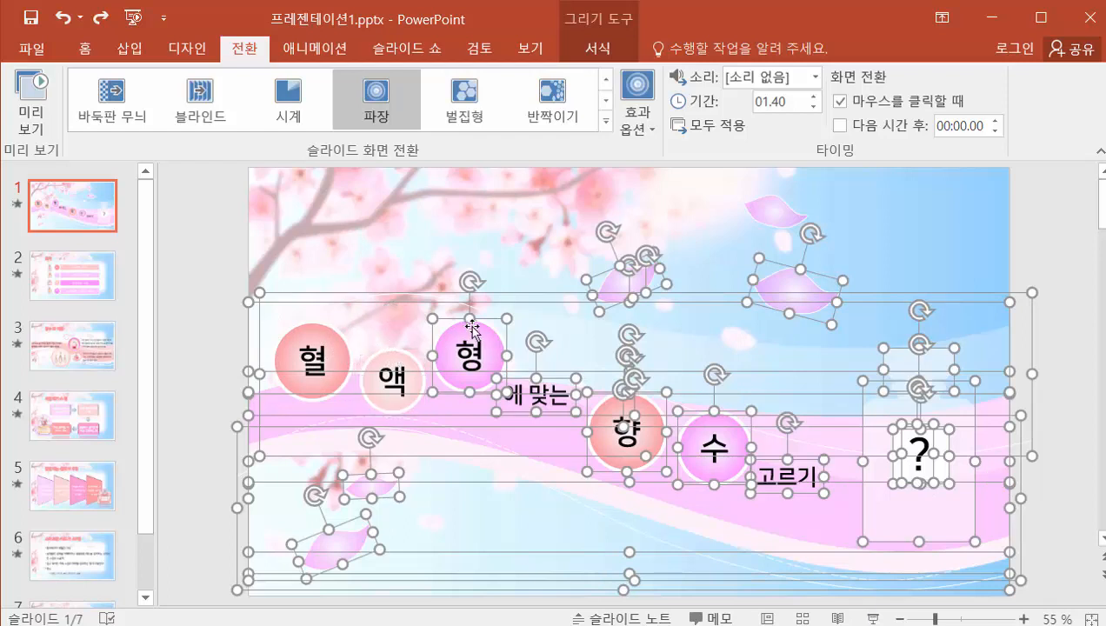
left_click(474, 328, "shift")
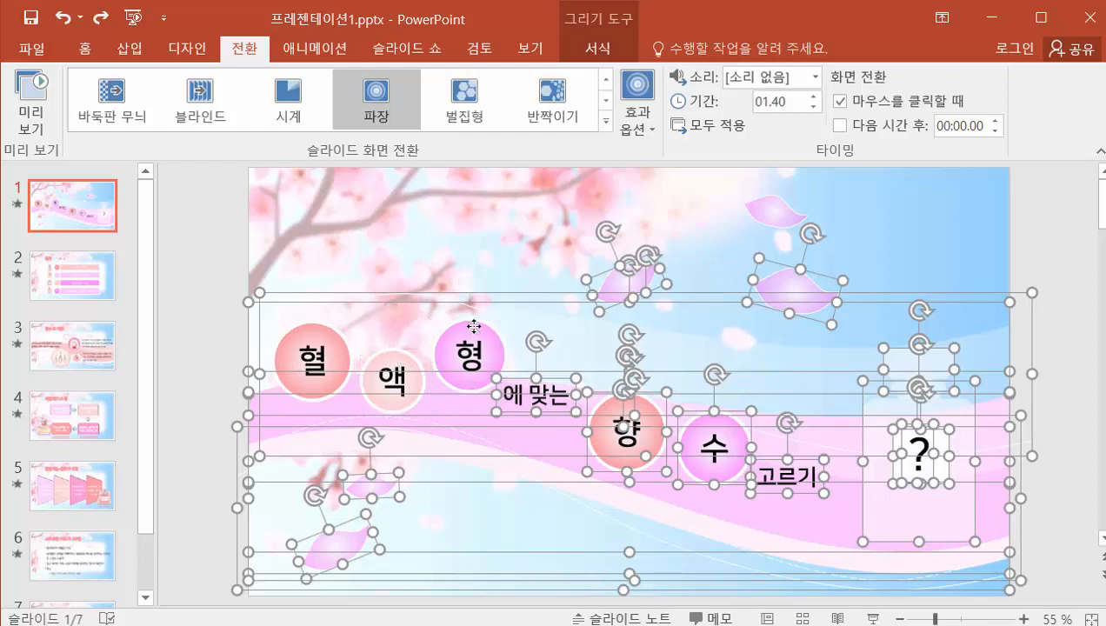
left_click(618, 284, "shift")
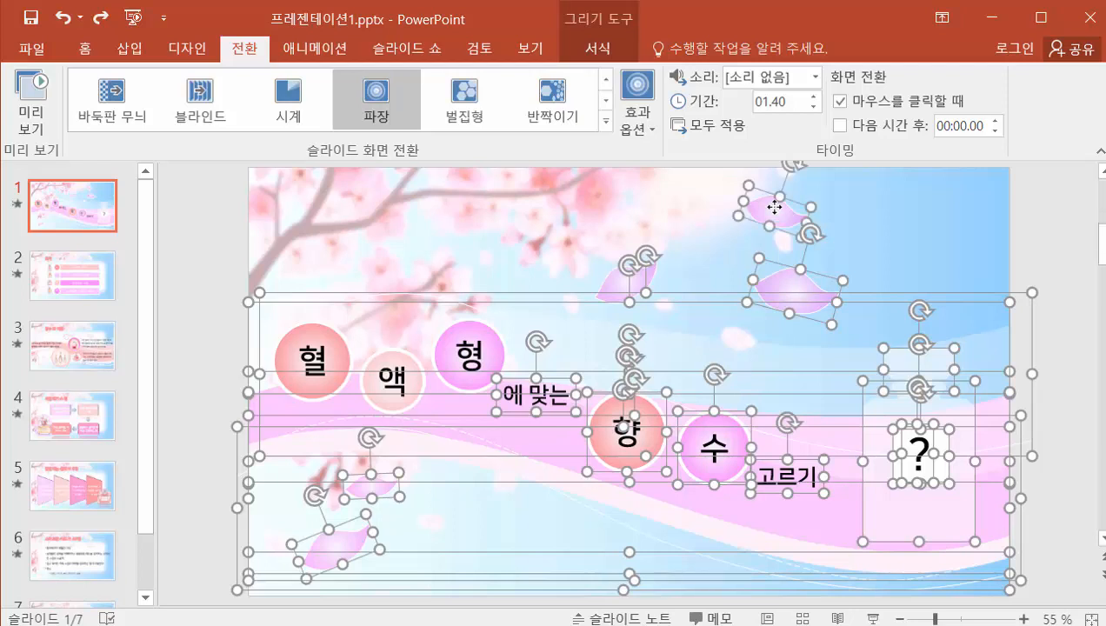
left_click(796, 274, "shift")
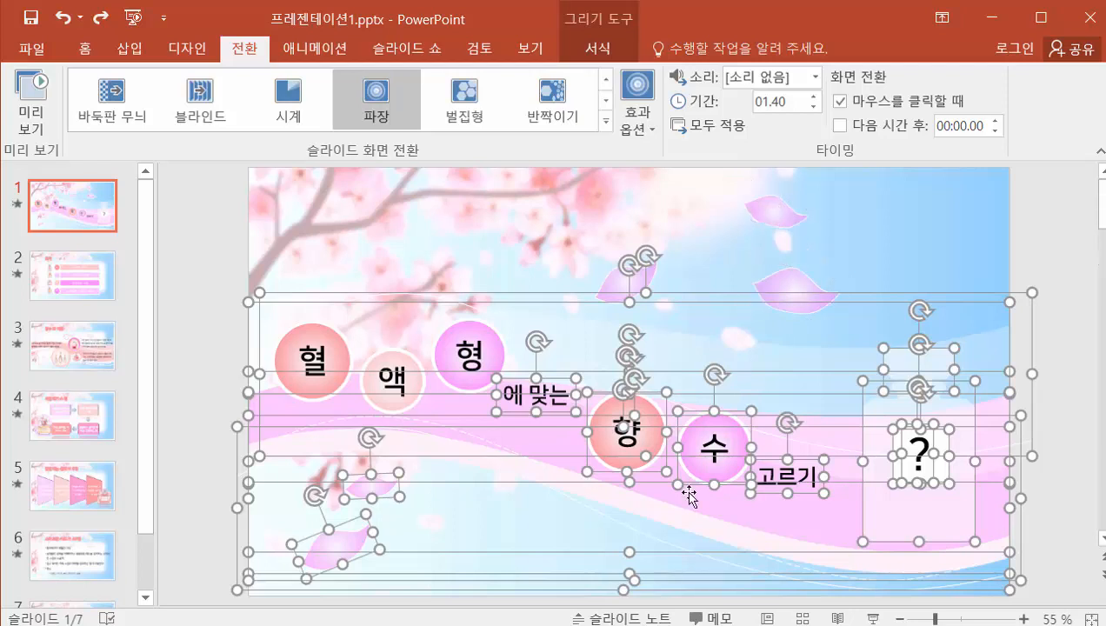
left_click(642, 440, "shift")
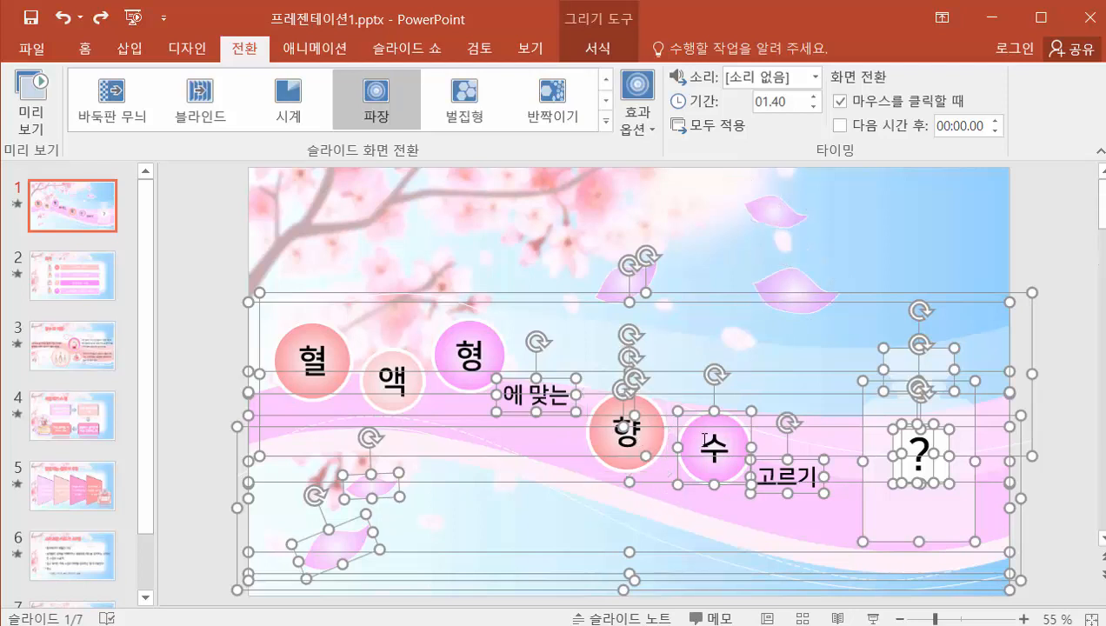
left_click(677, 442, "shift")
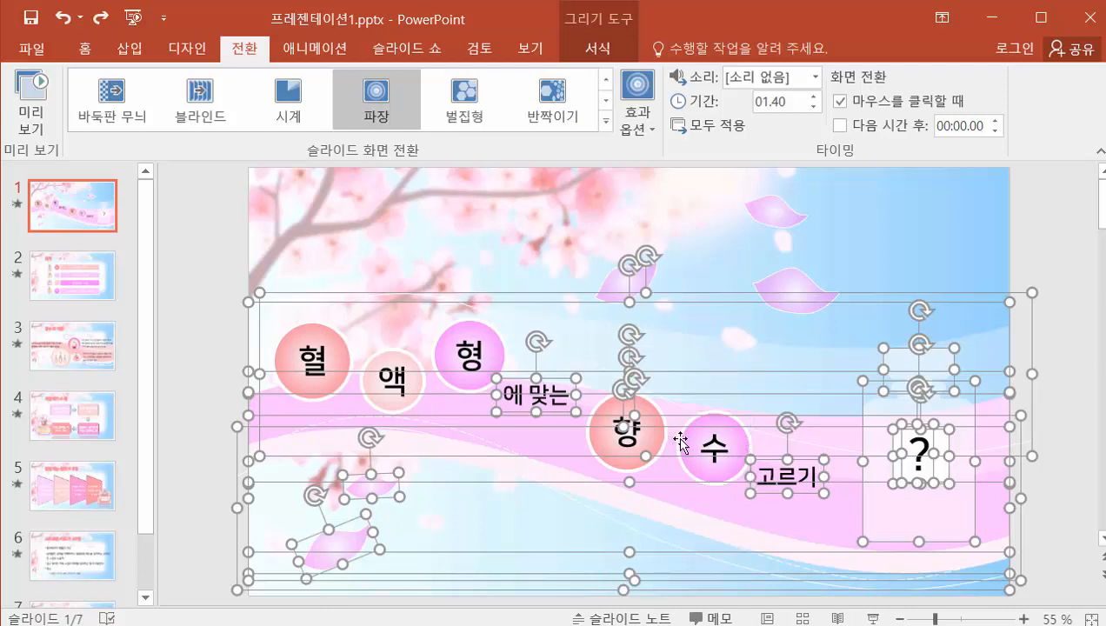
left_click(821, 471, "shift")
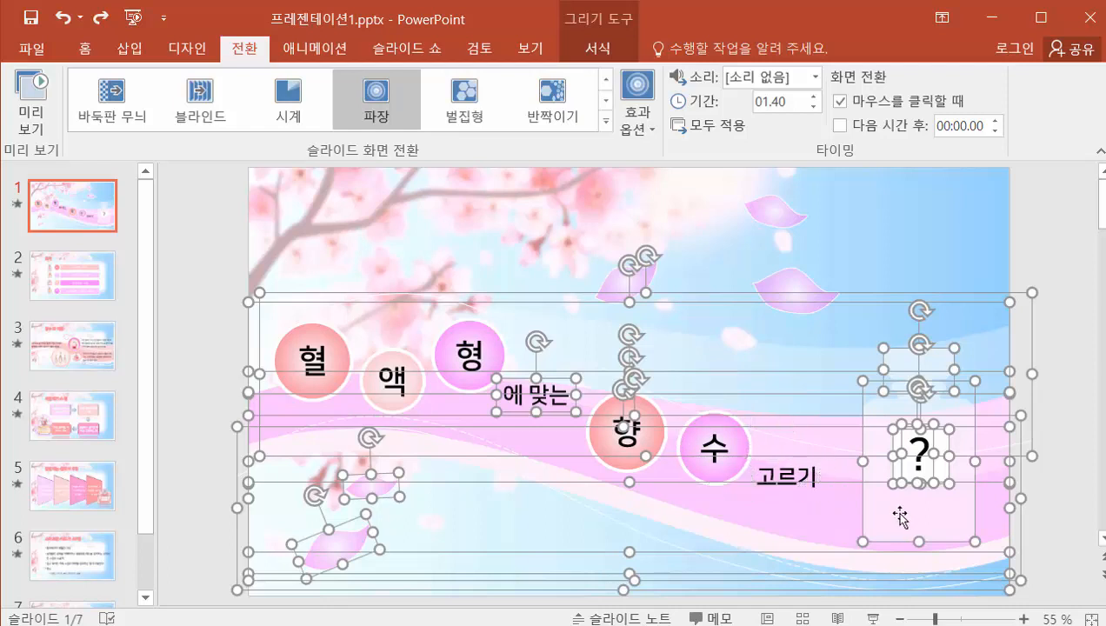
Step: Remove the two lower petals, the perfume bottle shapes and the question mark from slide 1's object selection
left_click(393, 496, "shift")
left_click(357, 527, "shift")
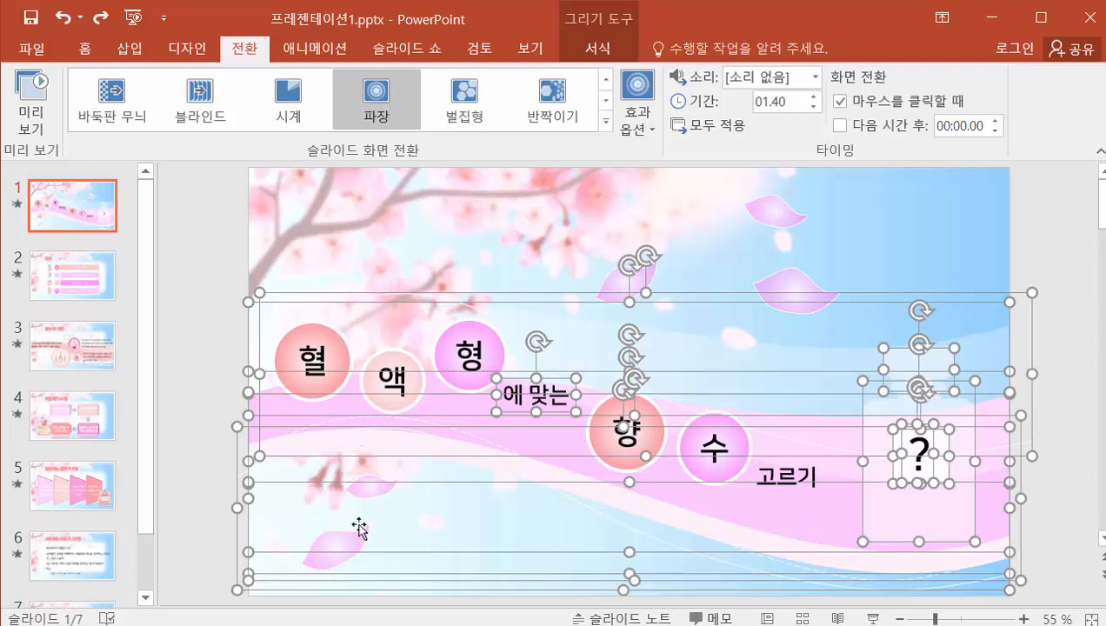
left_click(901, 352, "shift")
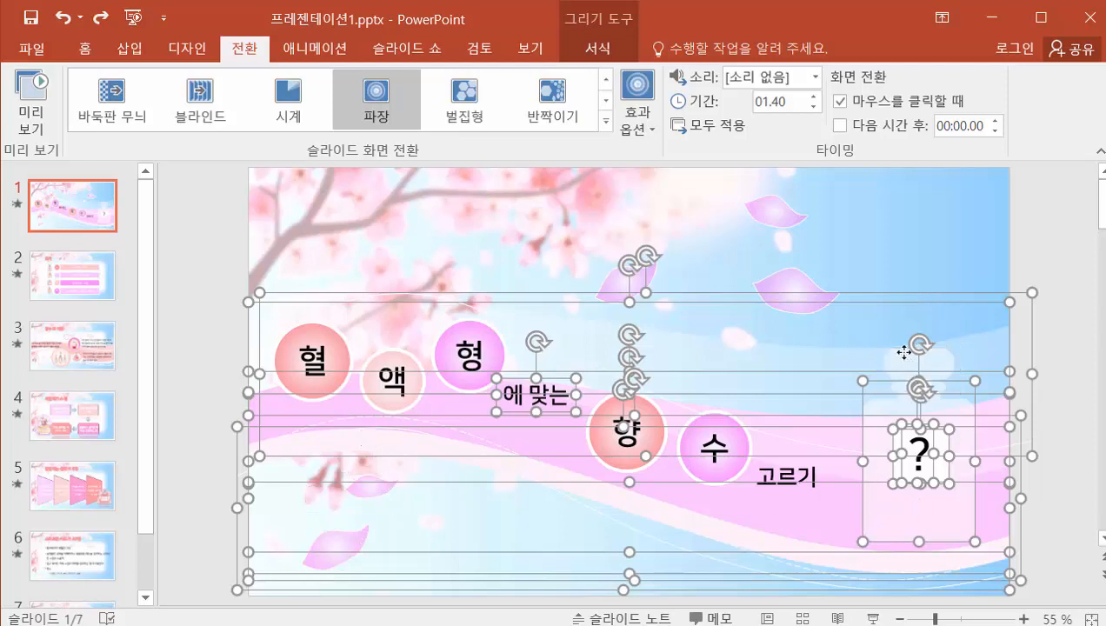
left_click(864, 418, "shift")
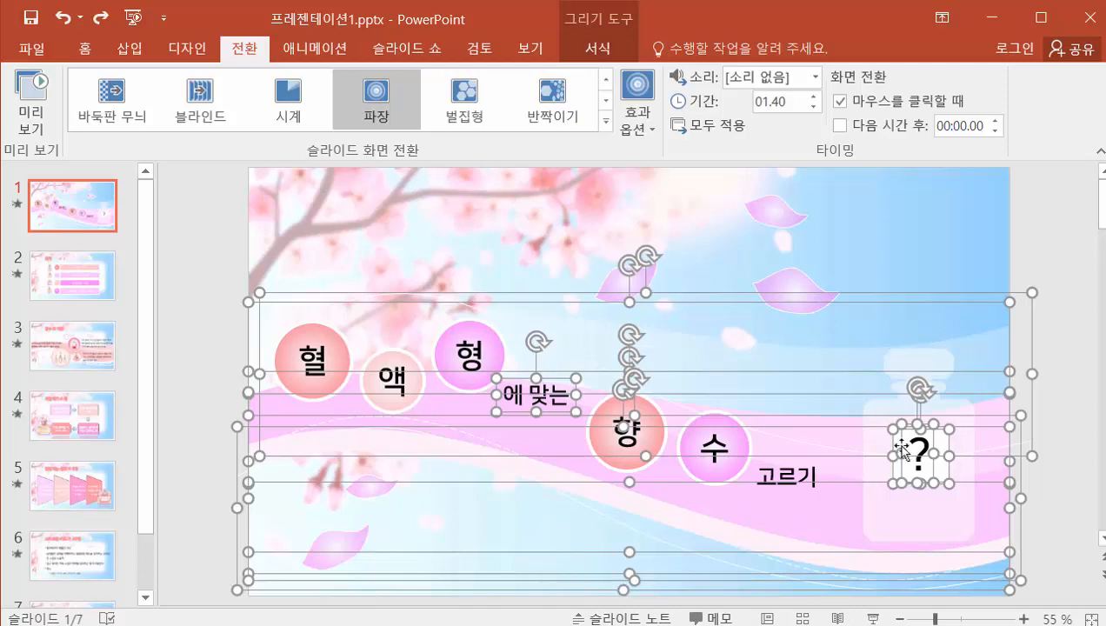
left_click(897, 446, "shift")
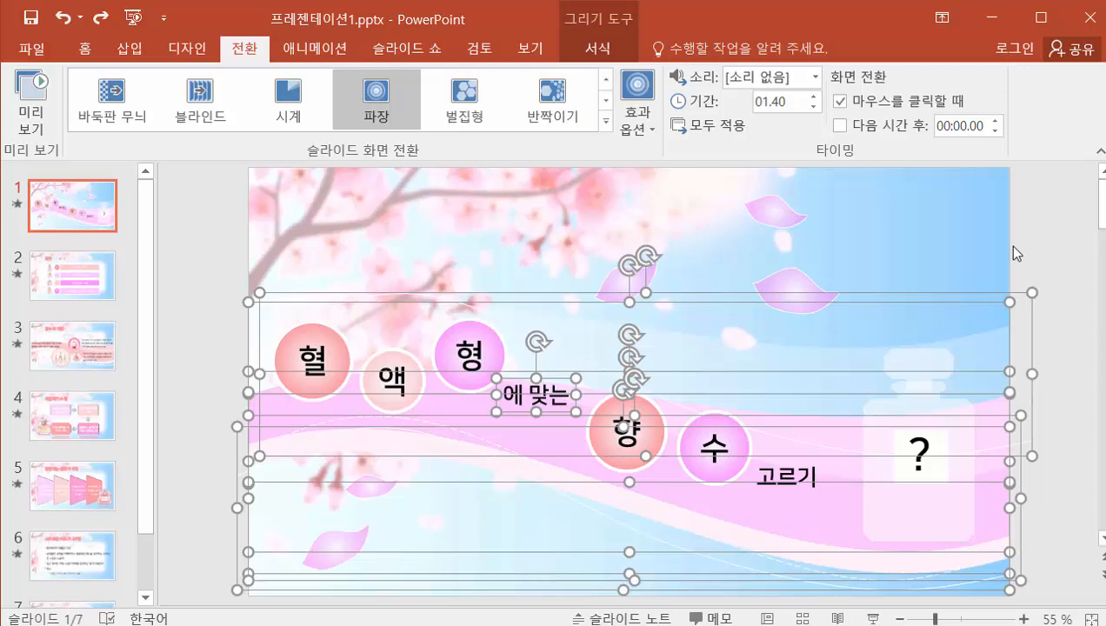
Step: Show the list of slide 1's animations beside the slide and widen it for working on the timings
left_click(319, 51)
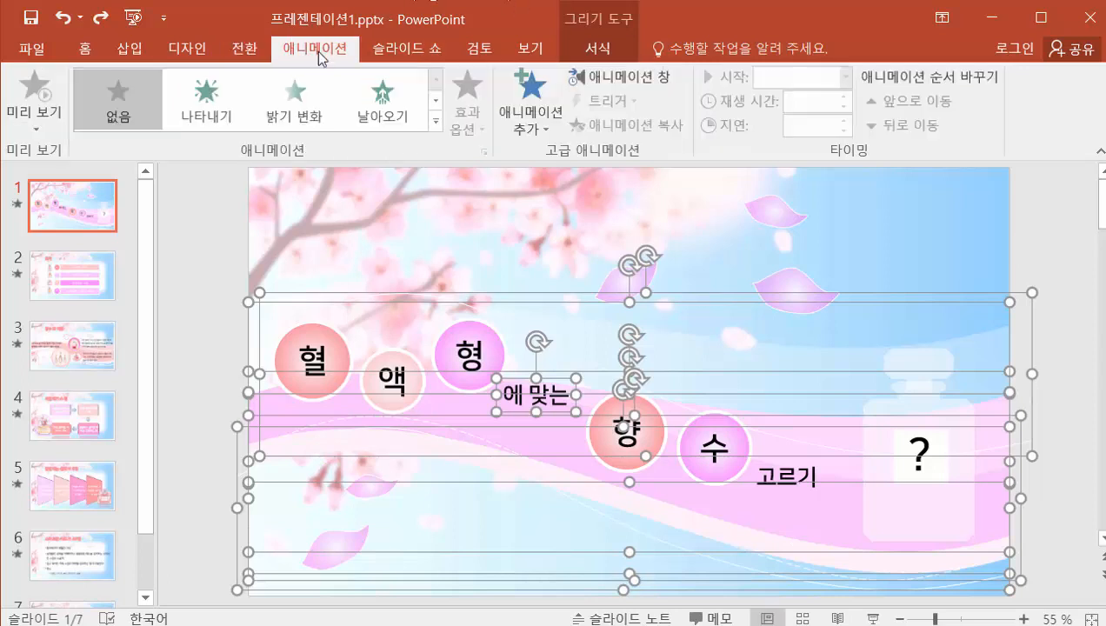
left_click(655, 80)
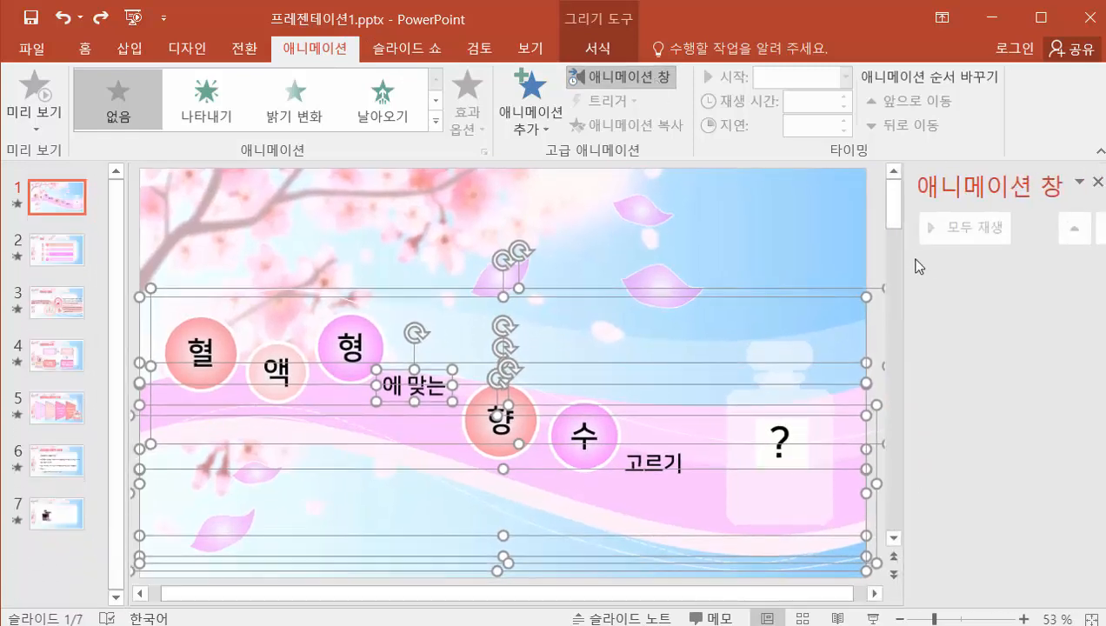
left_click_drag(906, 261, 767, 263)
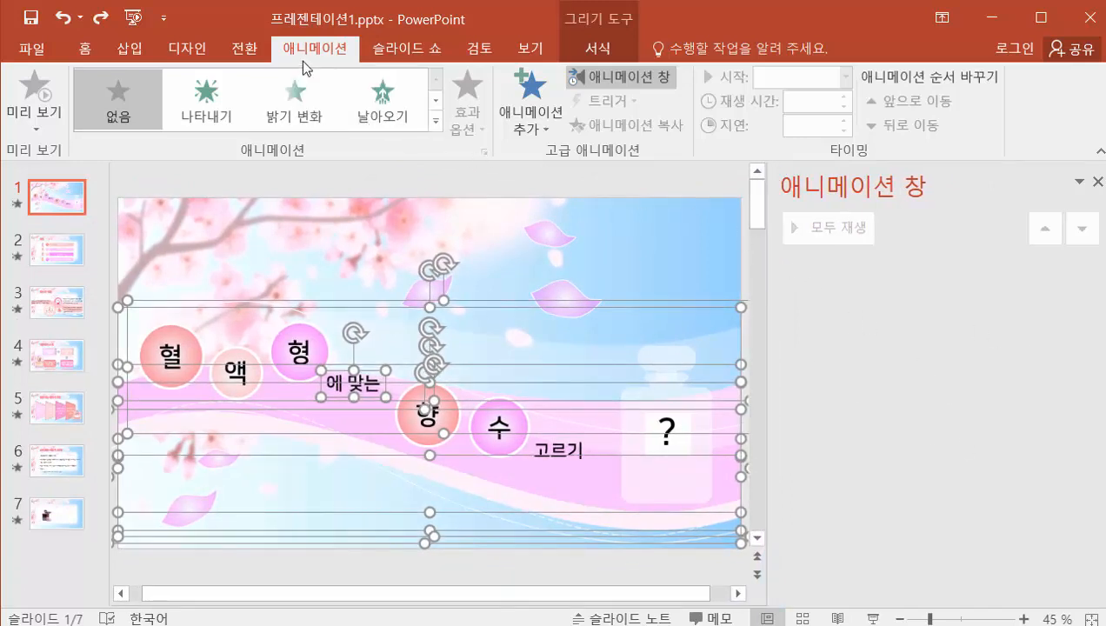
Step: Apply the 닦아내기 (Wipe) entrance animation to the selected objects with the direction 왼쪽에서 (From Left)
left_click(436, 124)
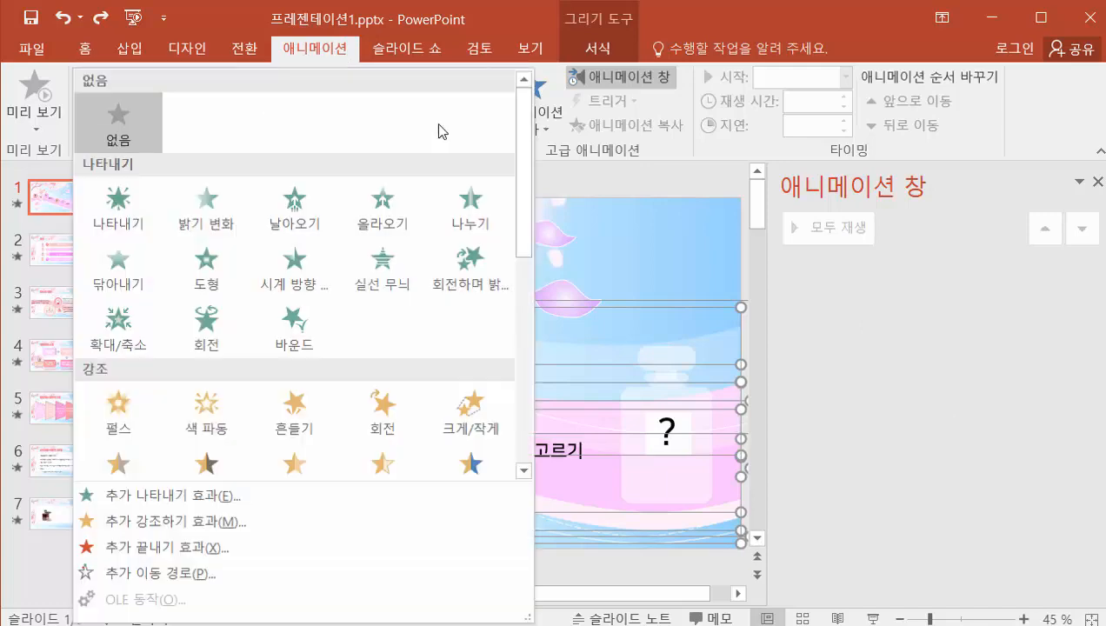
left_click(113, 280)
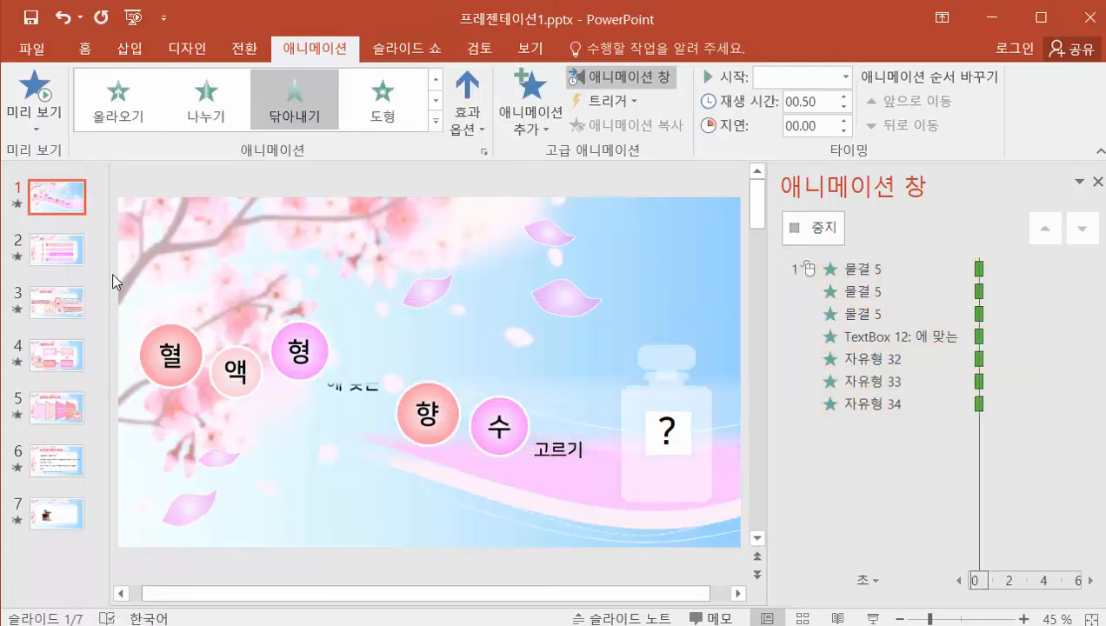
left_click(467, 122)
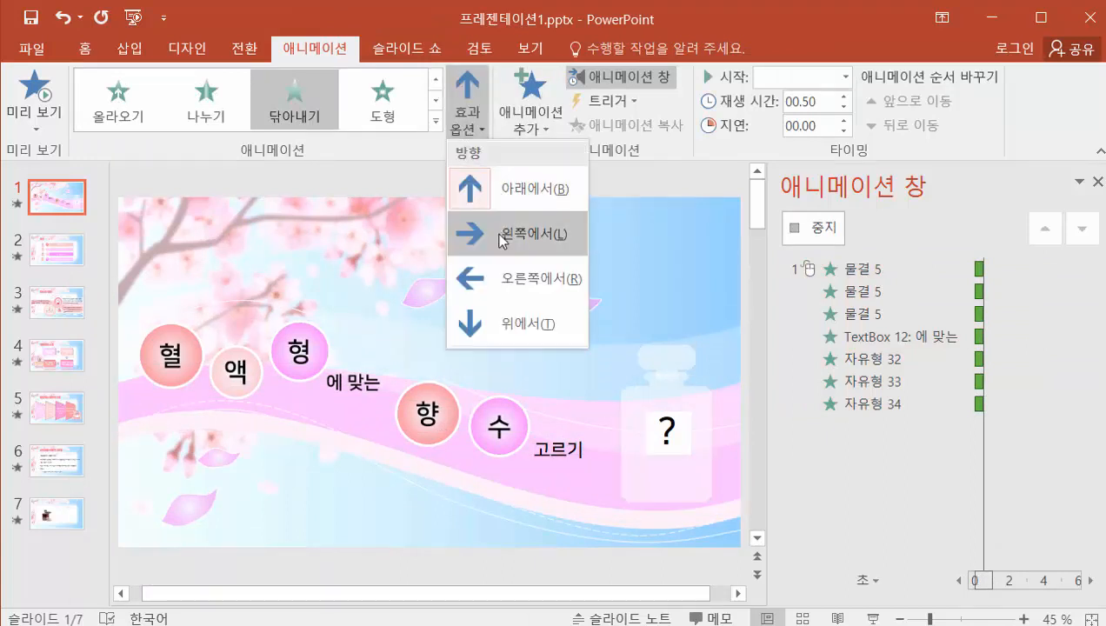
left_click(470, 233)
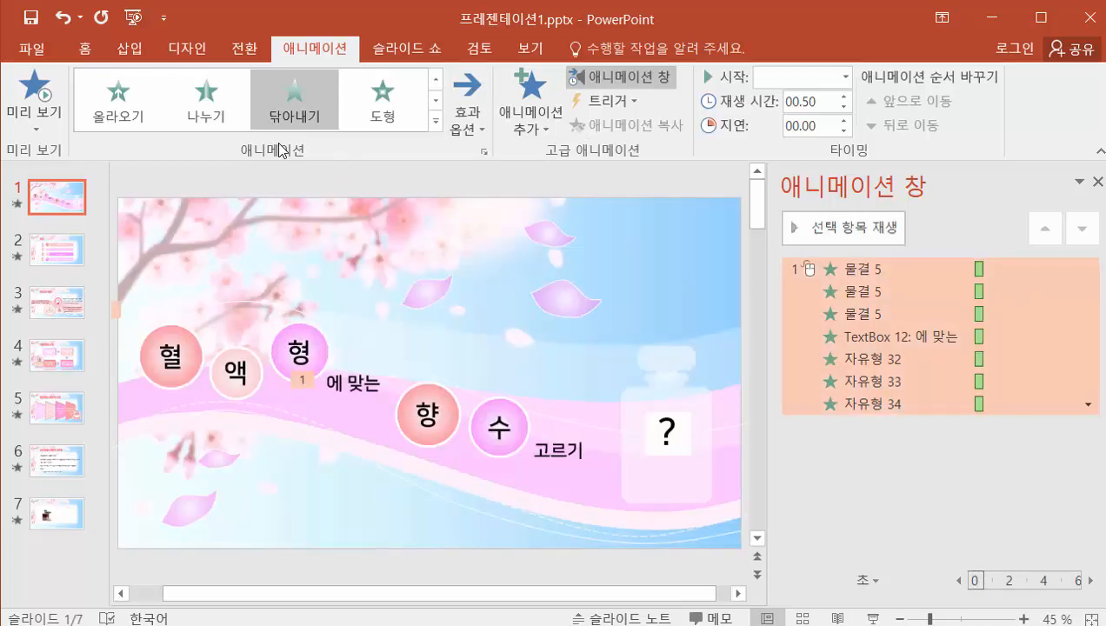
Step: Set all of slide 1's wipe effects to start 이전 효과와 함께 (With Previous)
left_click(35, 113)
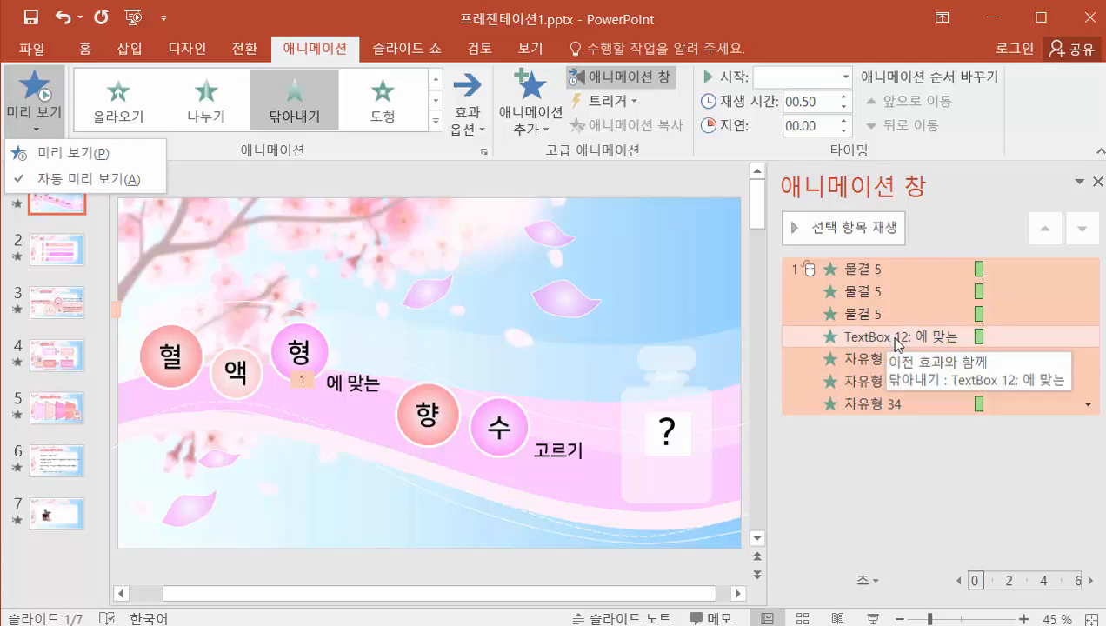
left_click(916, 267)
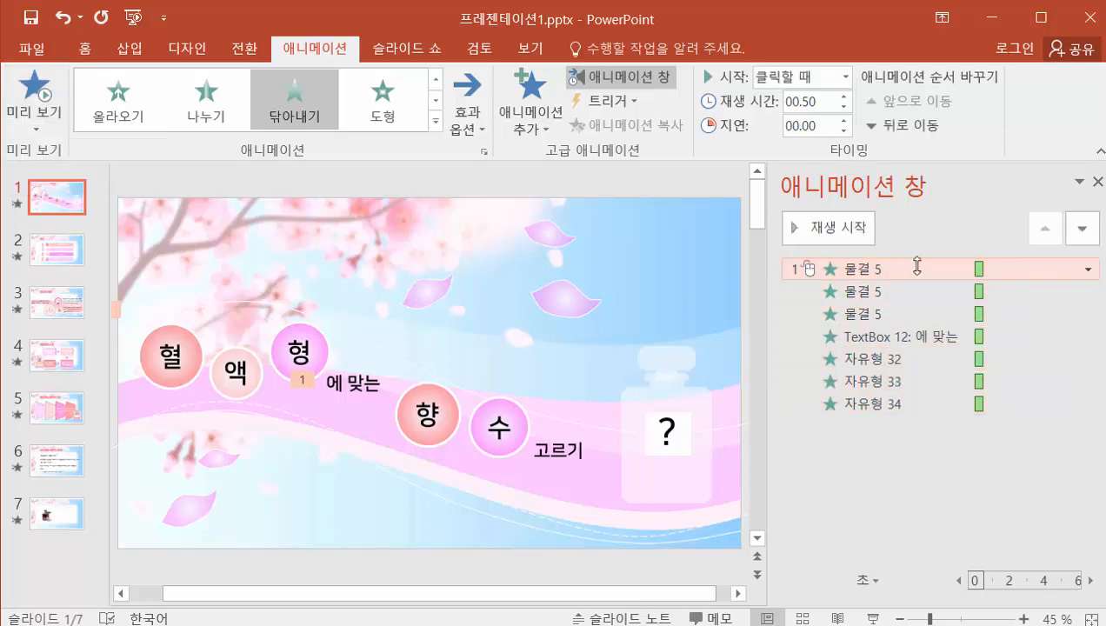
left_click(916, 405, "shift")
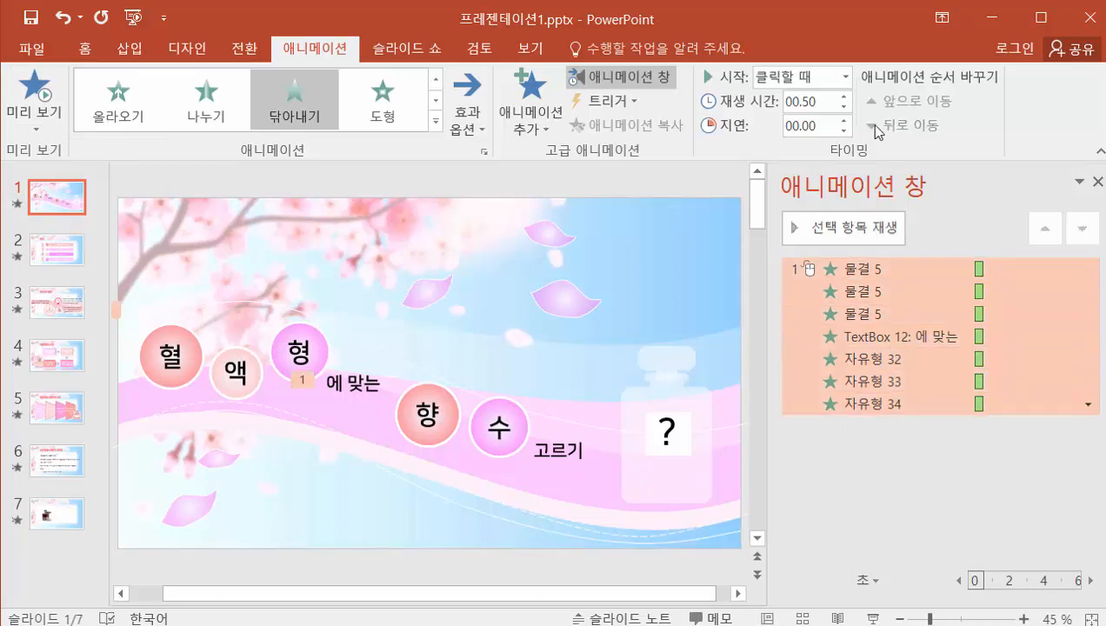
left_click(847, 80)
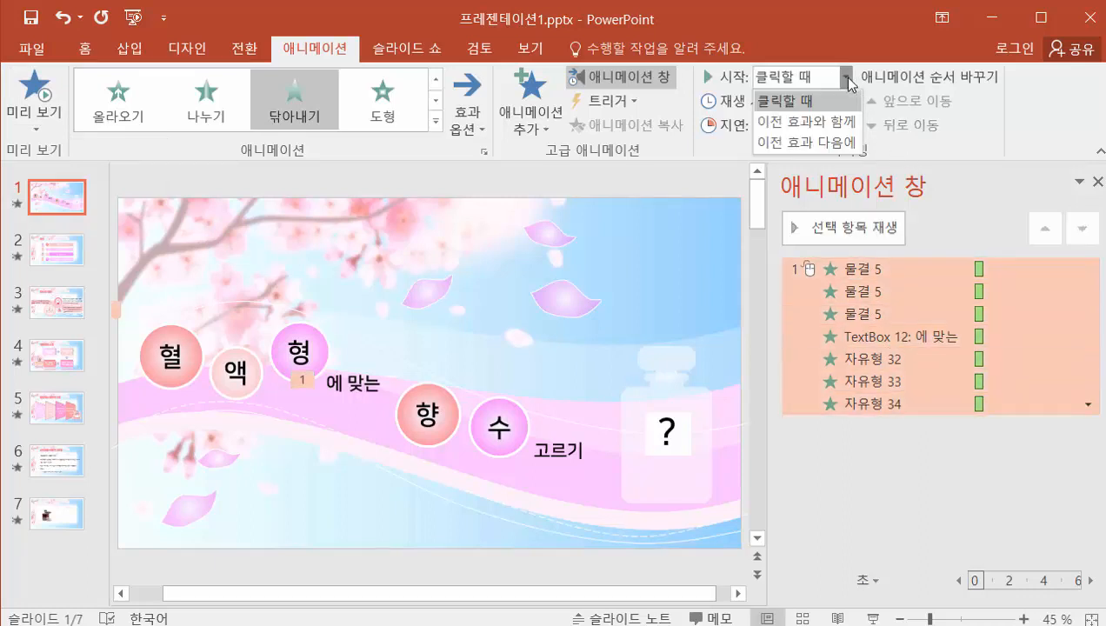
left_click(840, 122)
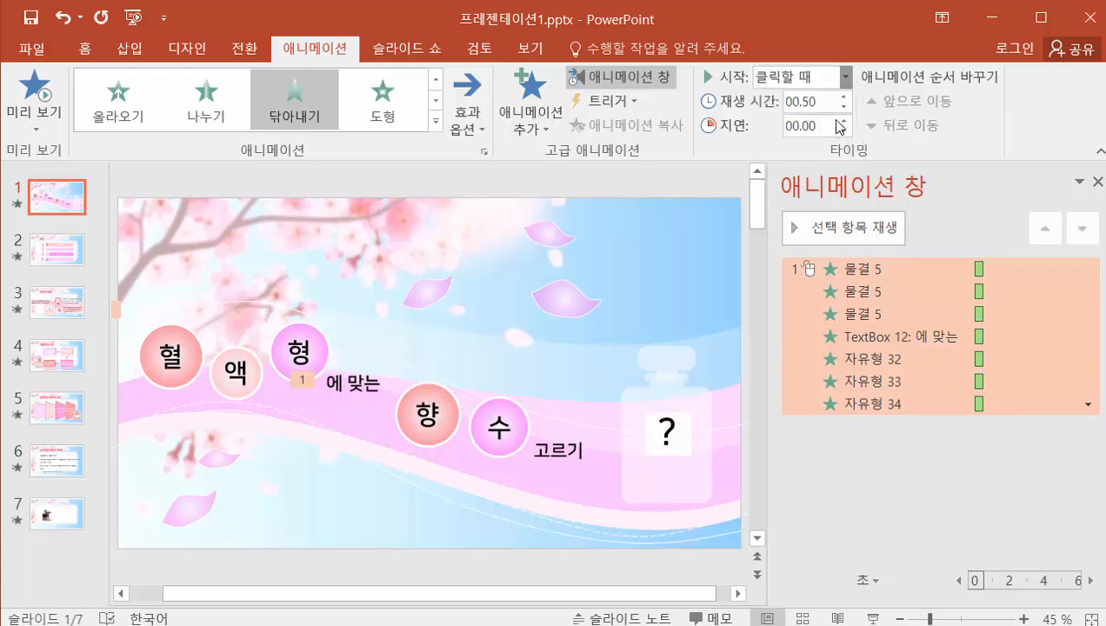
Step: Remove the wipe effect from the 에 맞는 text box on slide 1
left_click(921, 339)
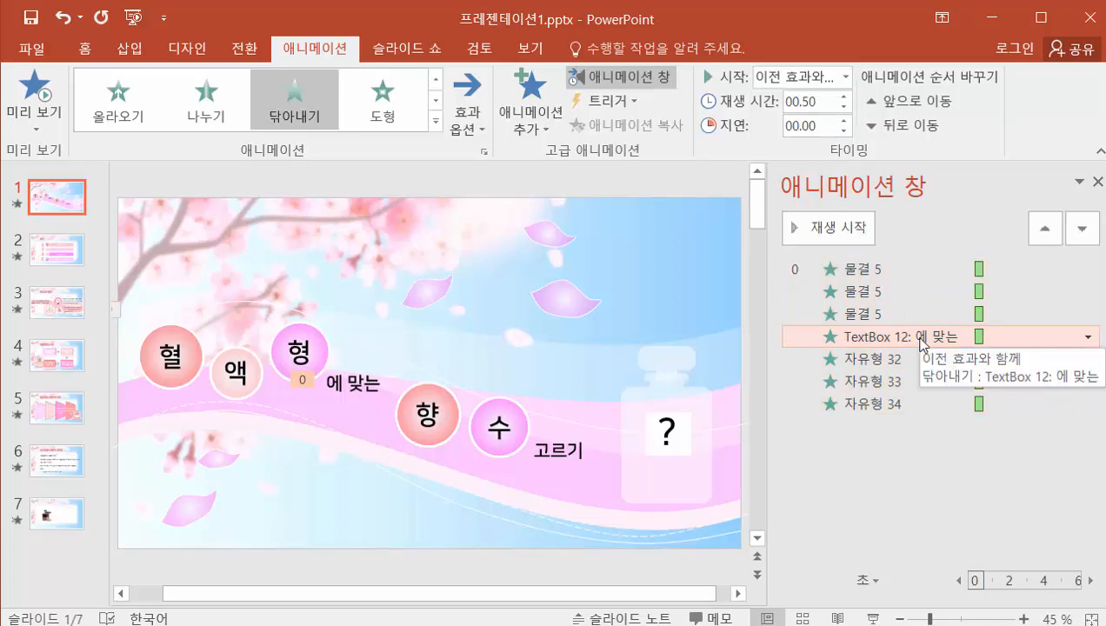
right_click(920, 339)
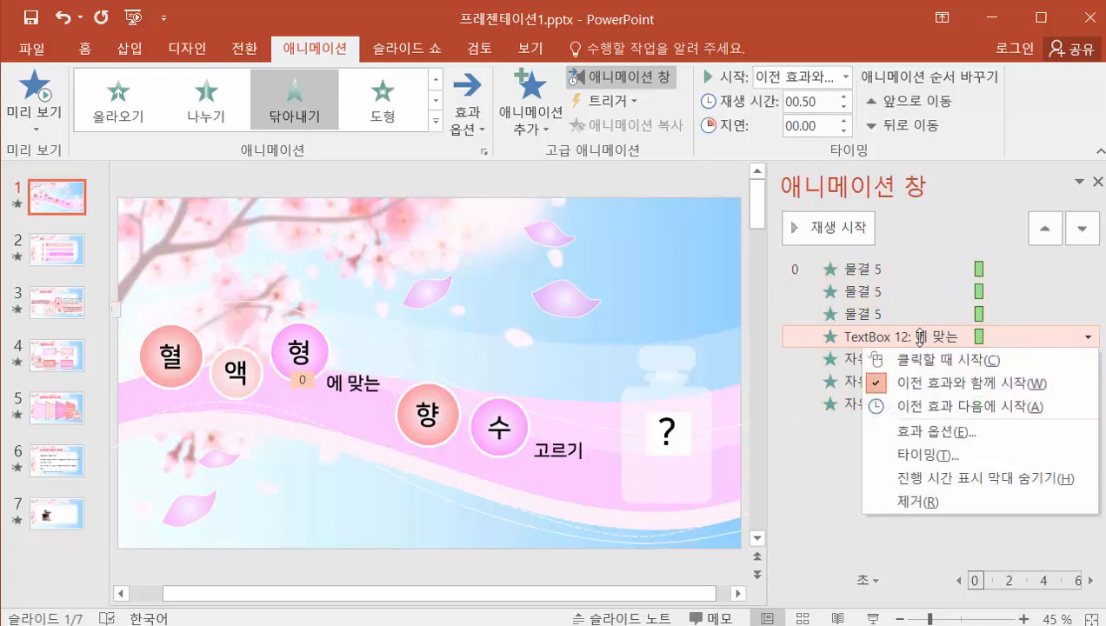
left_click(921, 501)
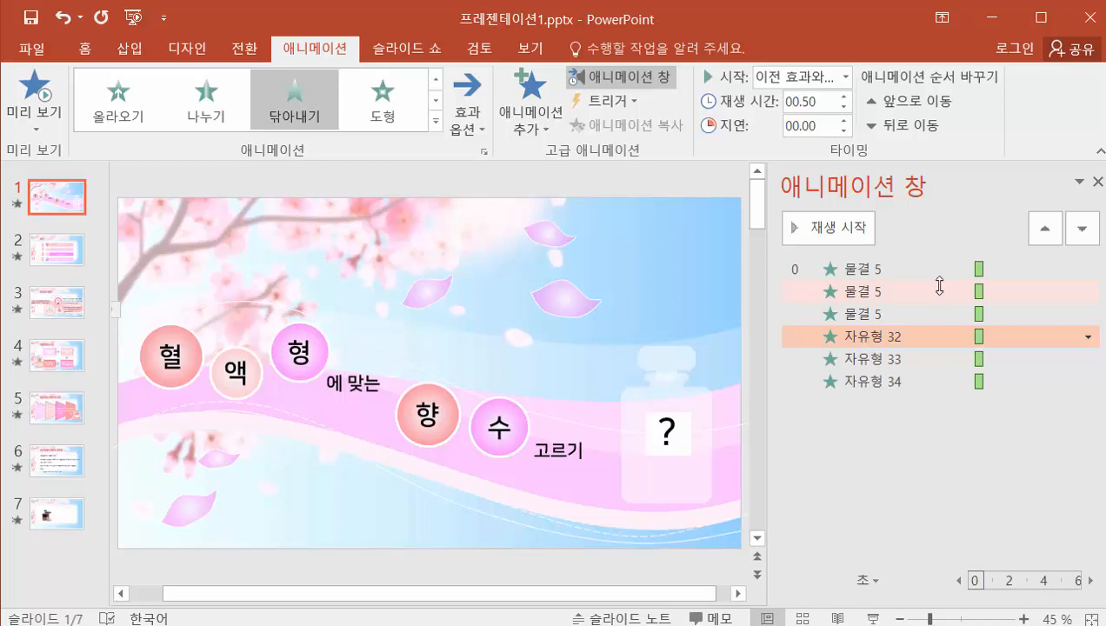
Step: Preview slide 1's wipe effects from 자유형 32 onward, and preview the whole slide's animation
left_click(849, 237)
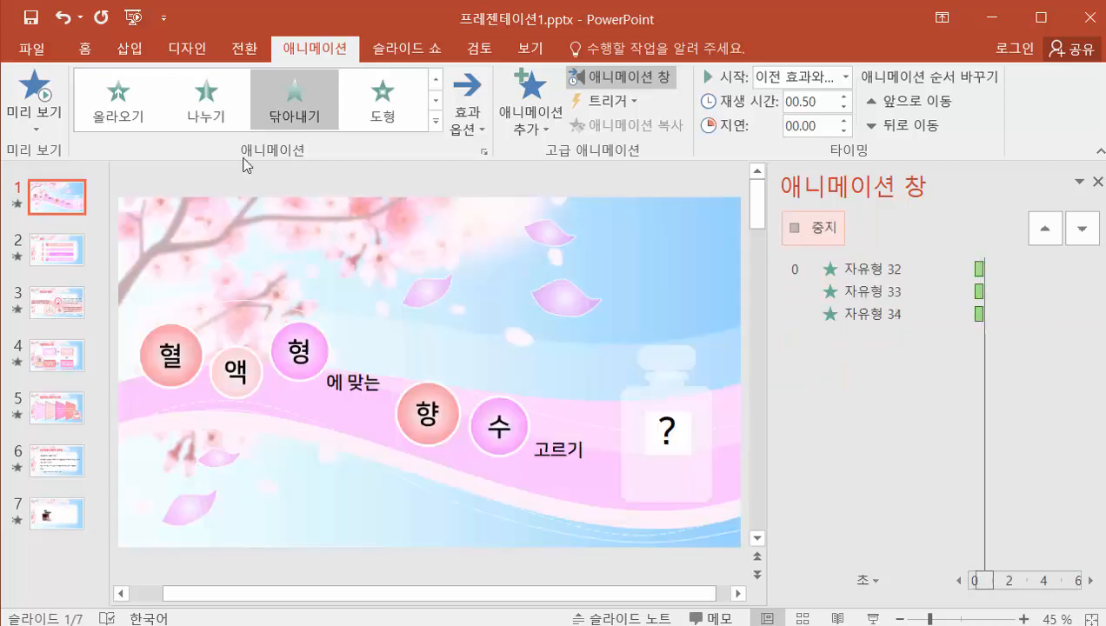
left_click(43, 98)
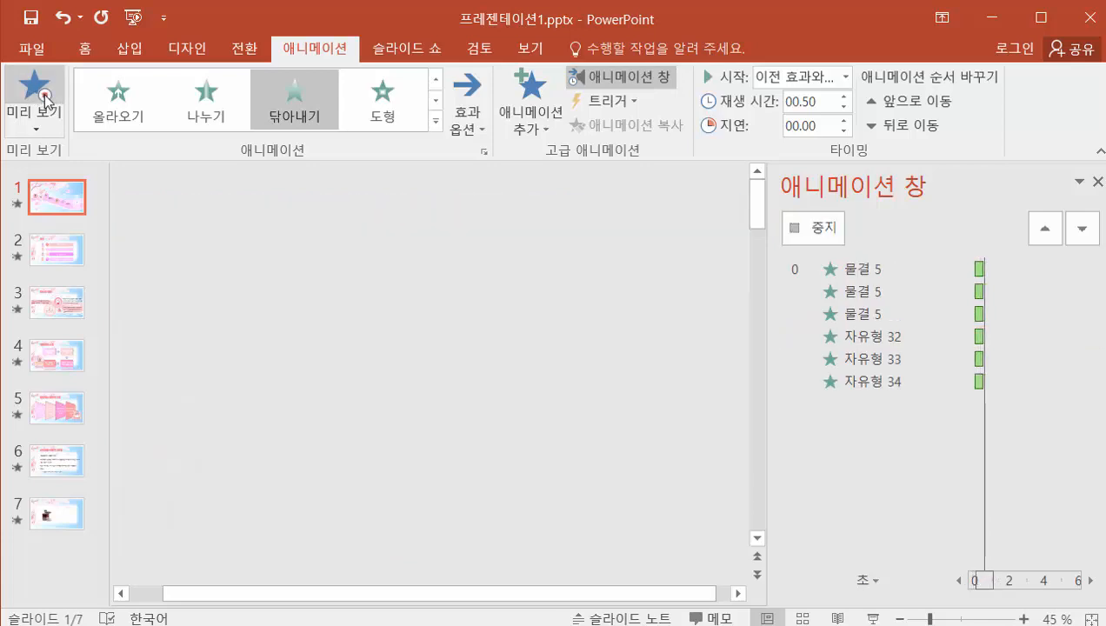
left_click(44, 98)
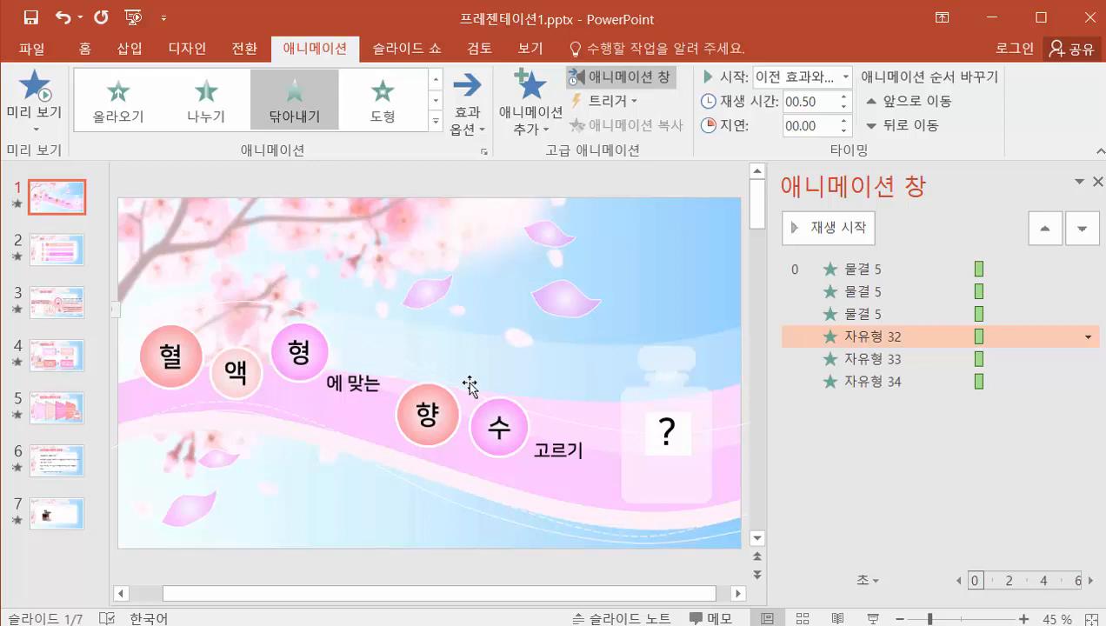
Step: Lengthen the three 물결 5 wipe effects to about 3.5, 4.6 and 3.9 seconds, in list order
left_click(980, 269)
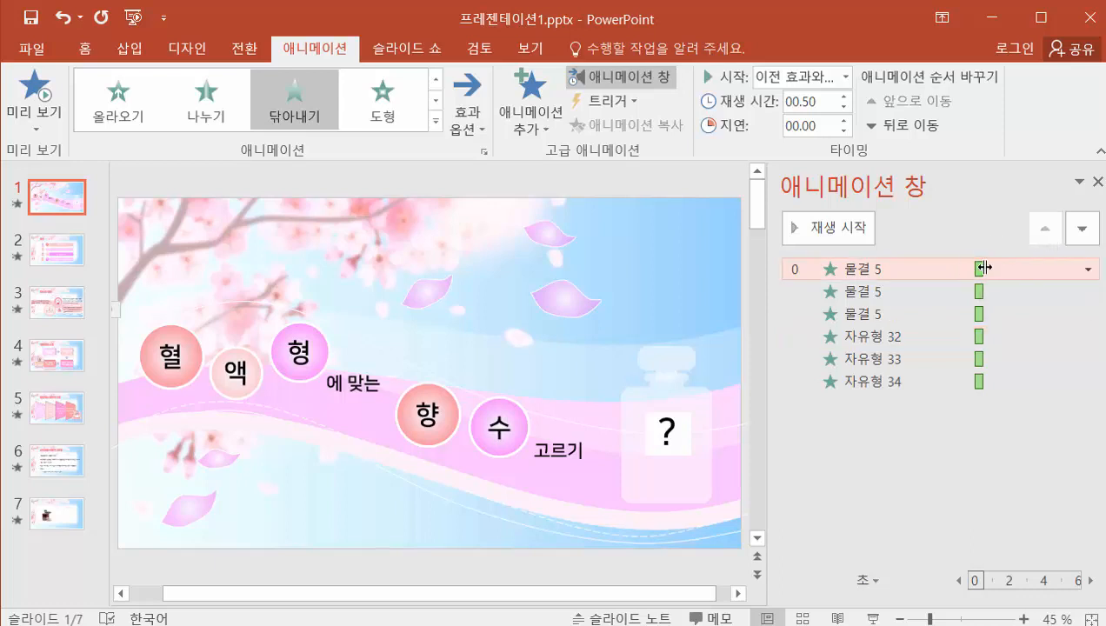
left_click_drag(981, 266, 1035, 267)
left_click_drag(981, 294, 1054, 292)
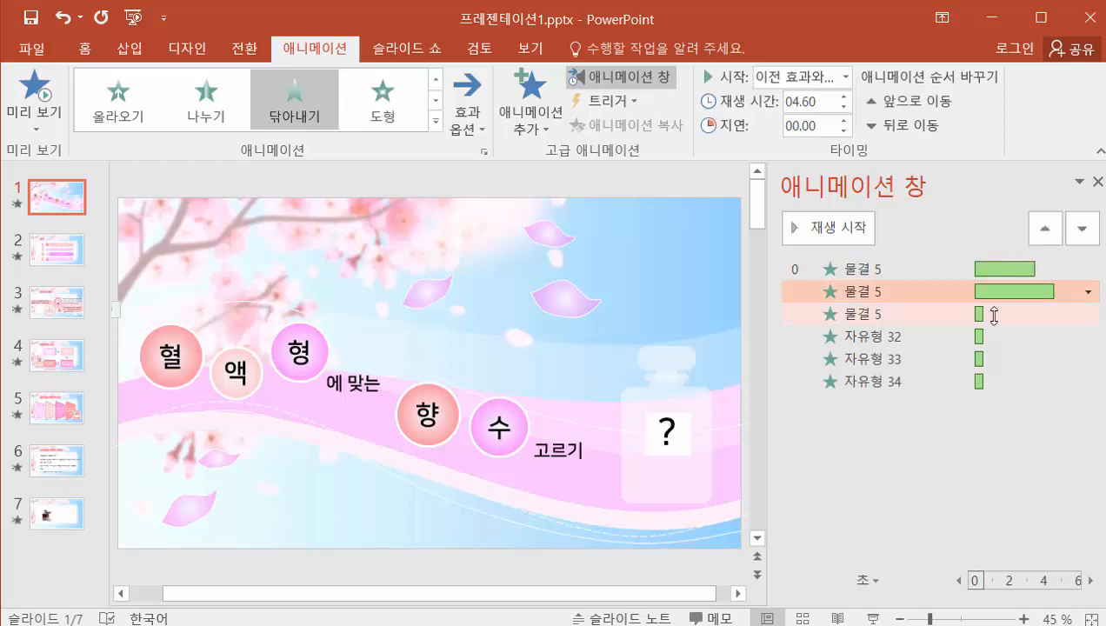
left_click_drag(979, 314, 1041, 313)
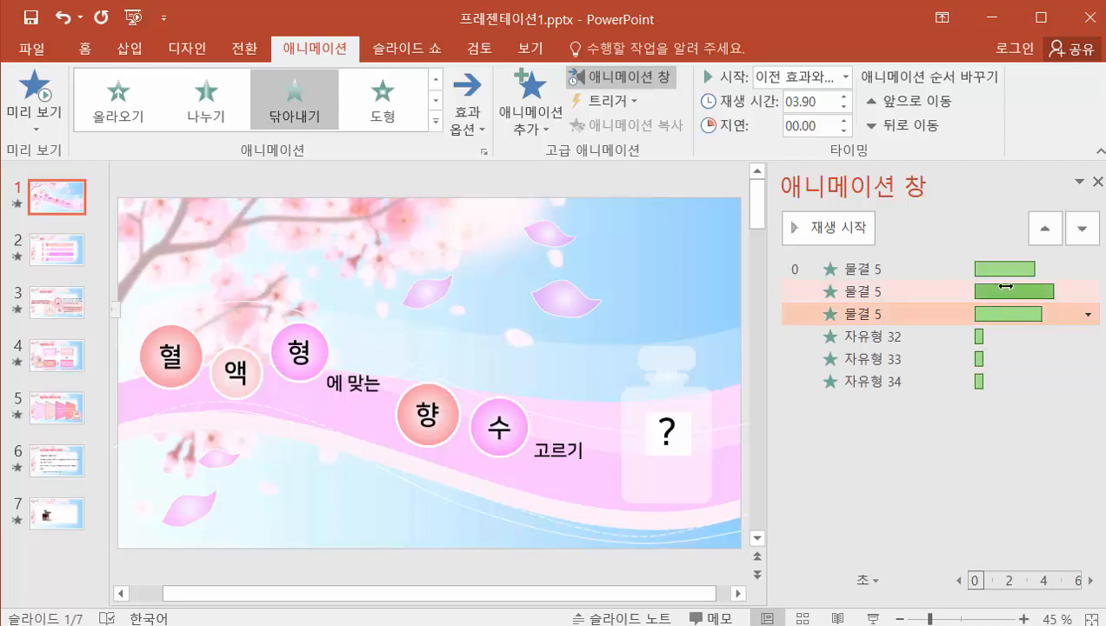
Step: Stretch the freeform wipe effects, giving 자유형 34 a 6-second duration and 0.6-second delay, and preview slide 1's animation
left_click(977, 291)
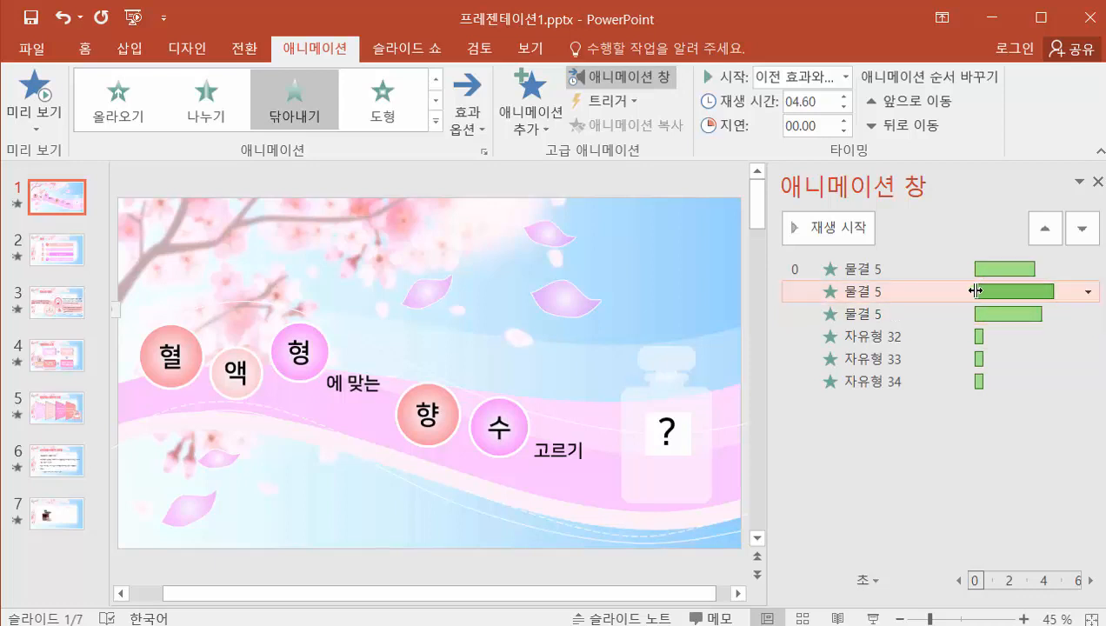
left_click_drag(975, 291, 956, 291)
left_click_drag(1020, 320, 1026, 381)
left_click(972, 362)
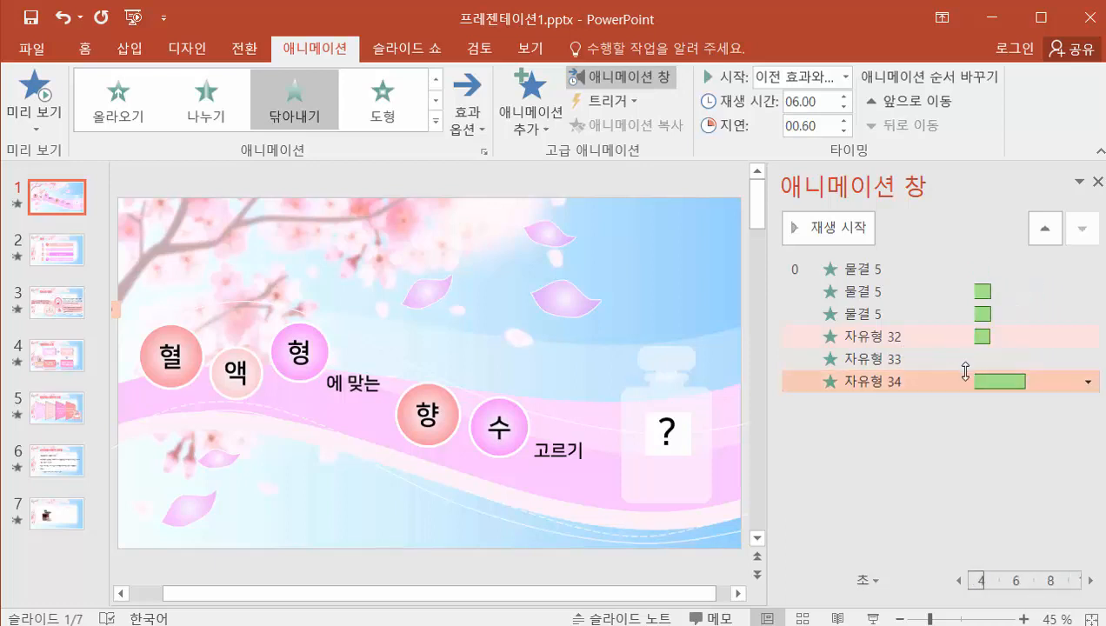
left_click(42, 93)
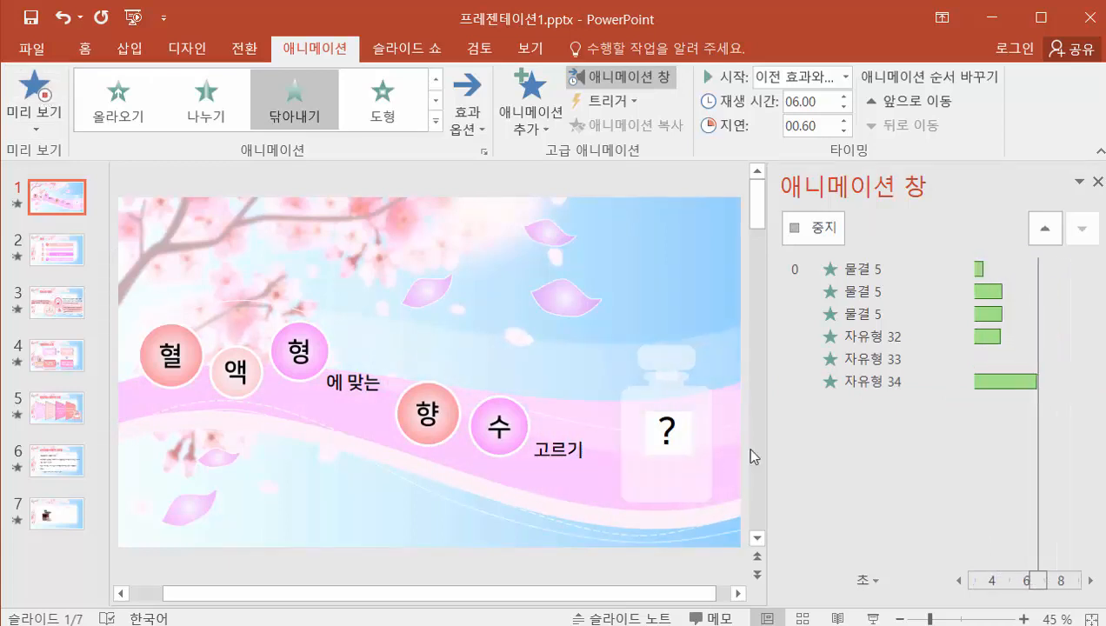
left_click(44, 106)
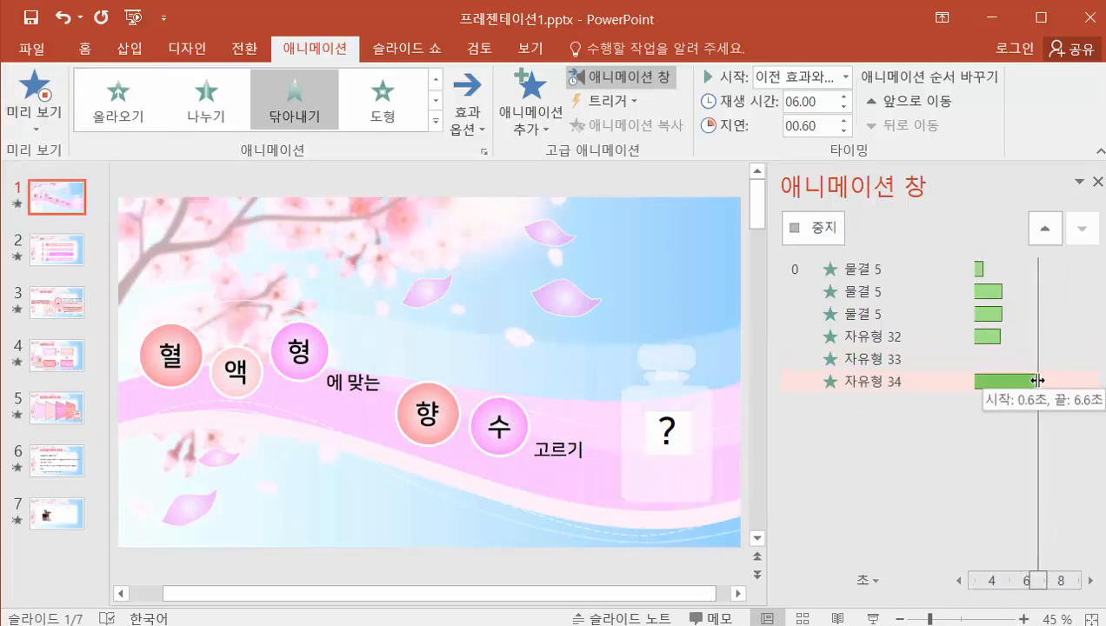
Step: Retime slide 1's wipes, setting the third 물결 5 to 2.4 seconds and 자유형 32 to 4.4 seconds, each with a 0.7-second delay
mouse_move(1037, 381)
left_mouse_down()
mouse_move(1025, 382)
mouse_move(1056, 379)
left_mouse_up()
left_click_drag(1041, 314, 1016, 315)
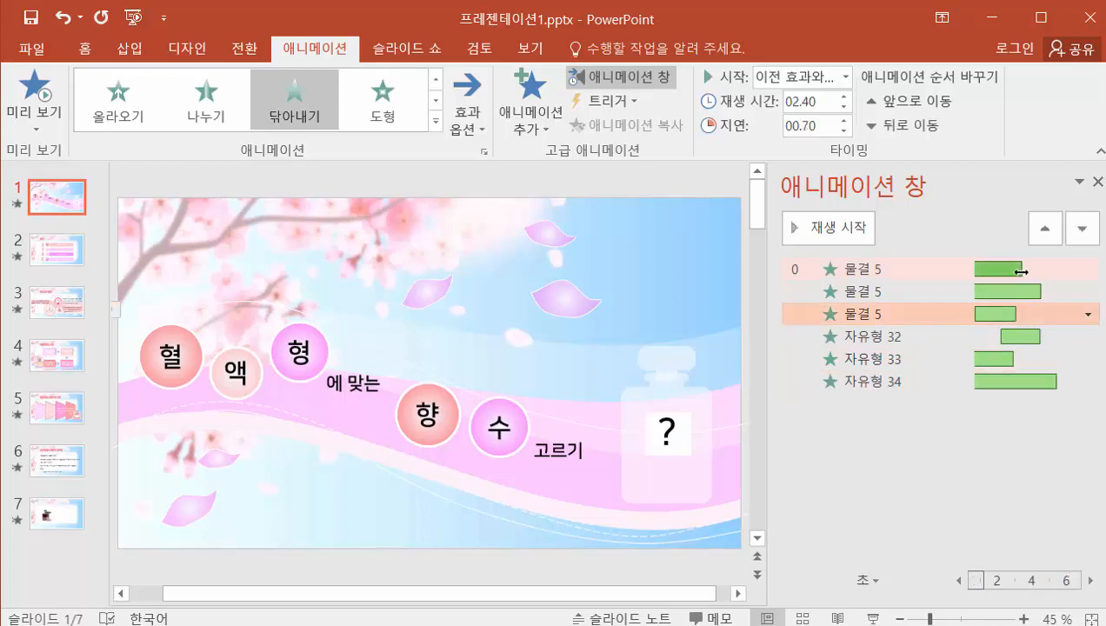
left_click(1021, 273)
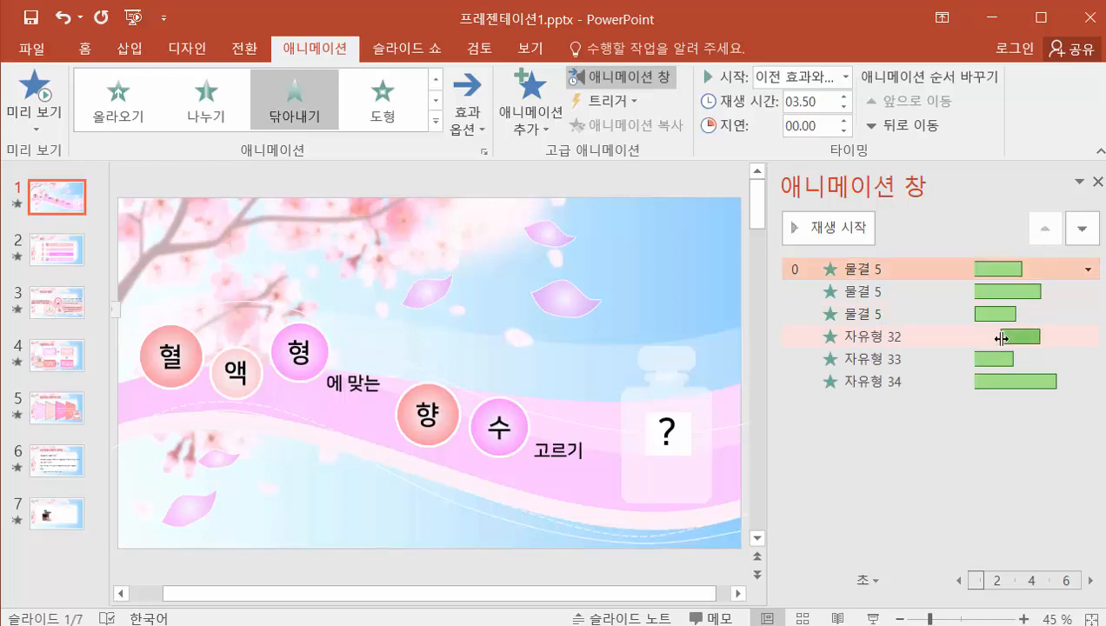
left_click_drag(1002, 338, 976, 338)
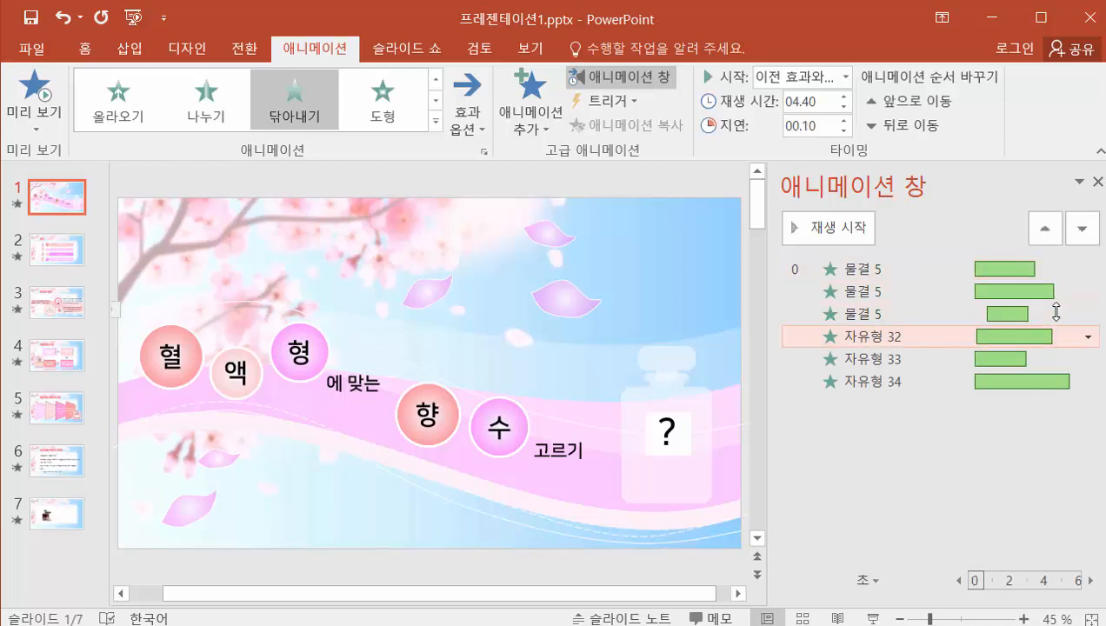
left_click(1006, 337)
left_click_drag(1015, 336, 1016, 336)
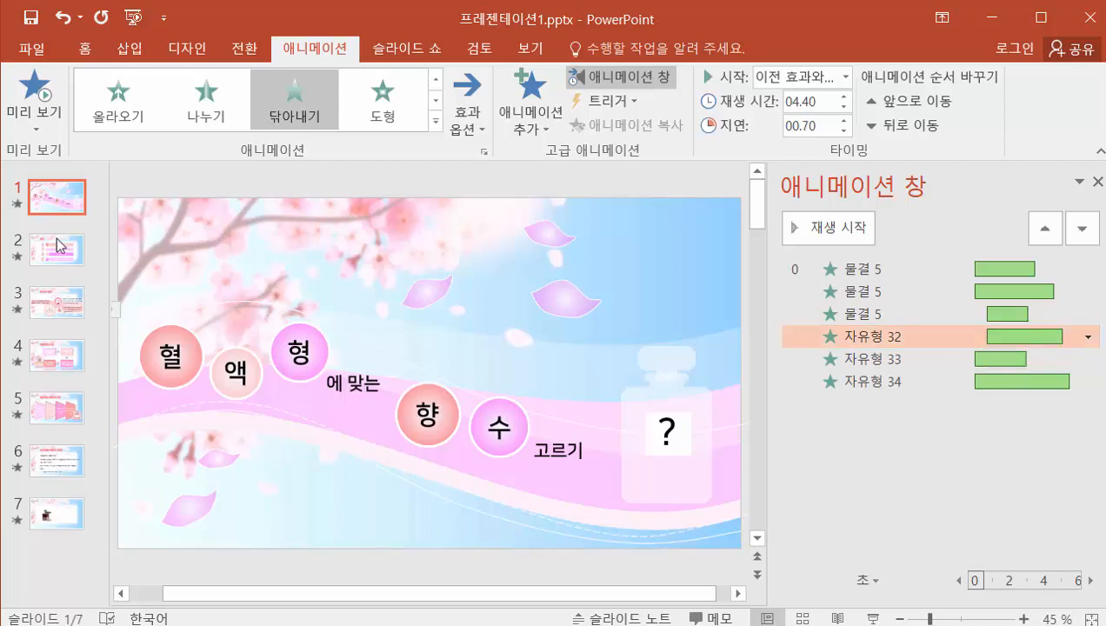
Step: Preview slide 1's retimed animation and open slide 2, the 목차 slide
left_click(39, 94)
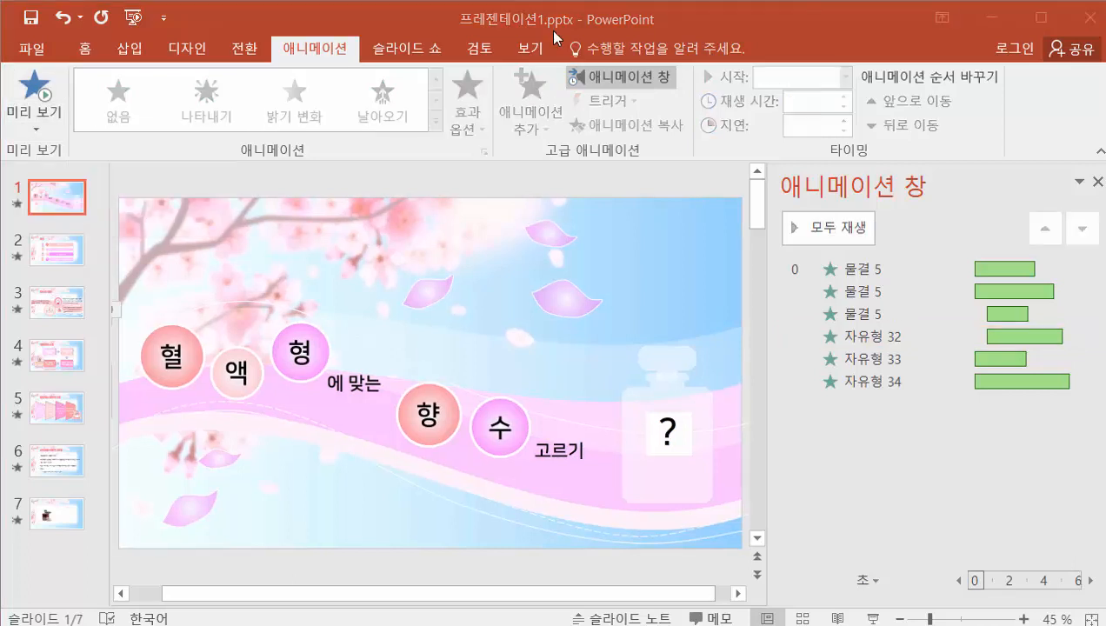
left_click(55, 255)
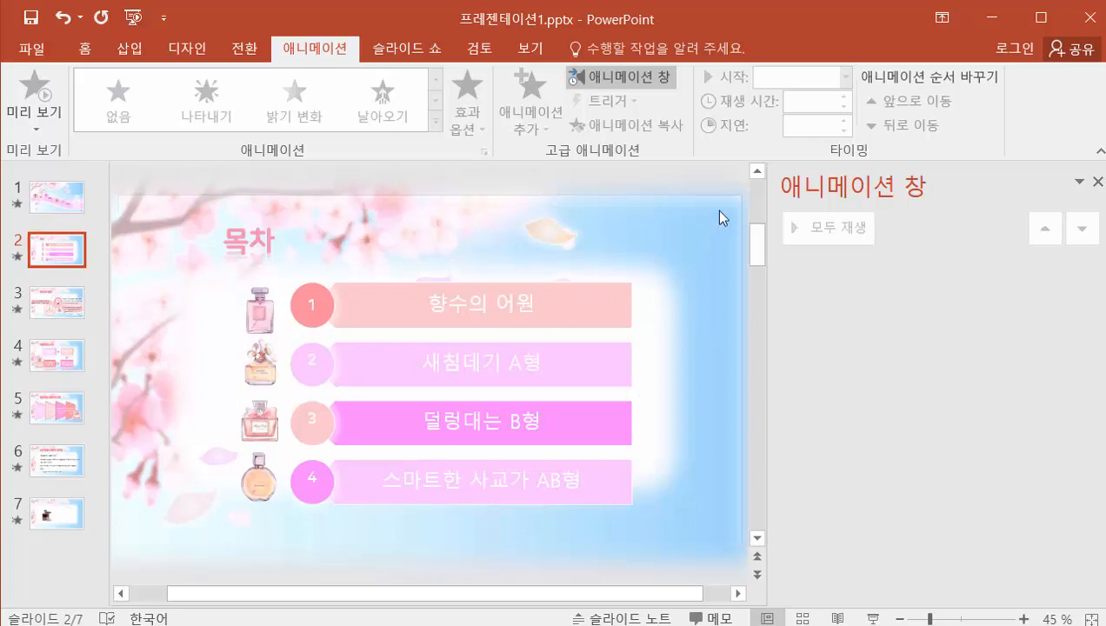
Step: Apply the 닦아내기 (wipe) entrance to slide 2's four agenda bars, with the direction set to 왼쪽에서 (from left)
left_click_drag(725, 165, 289, 603)
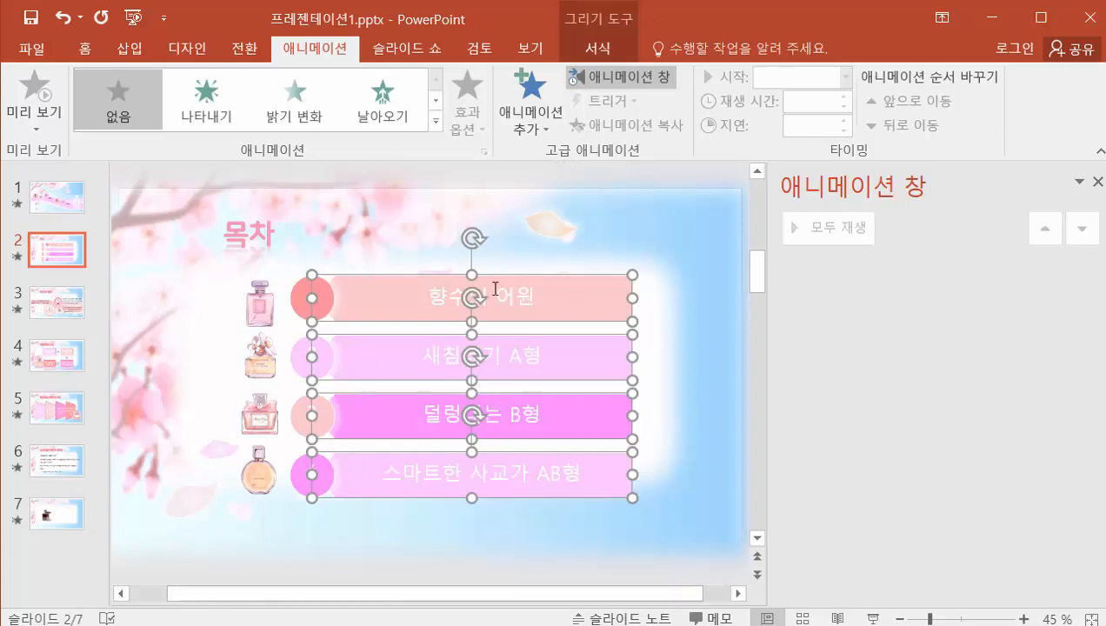
left_click(436, 121)
left_click(128, 279)
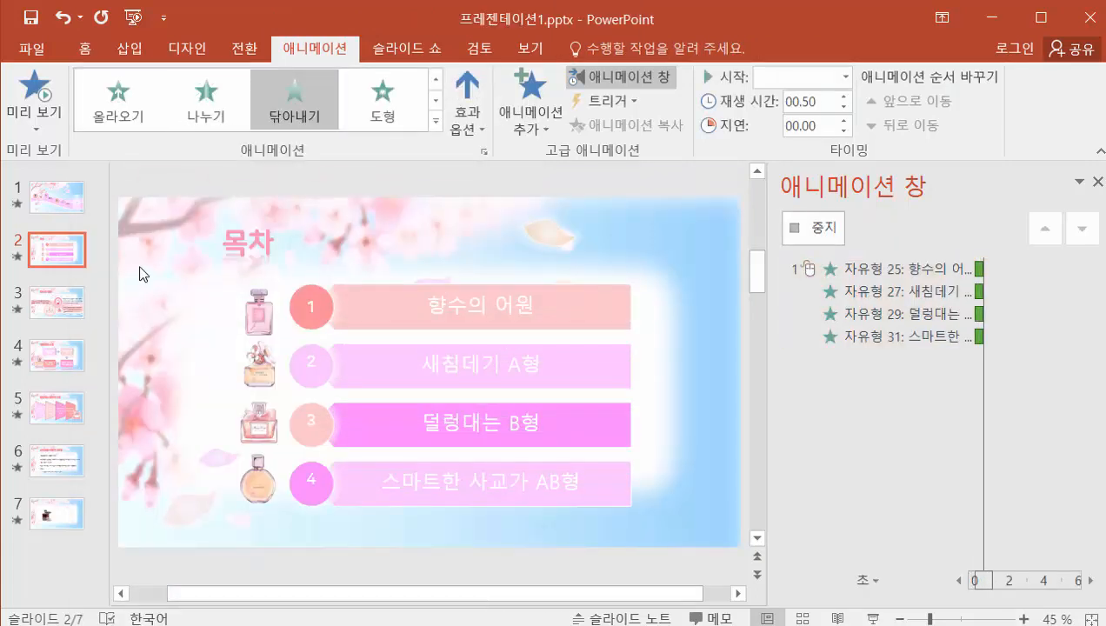
left_click(467, 100)
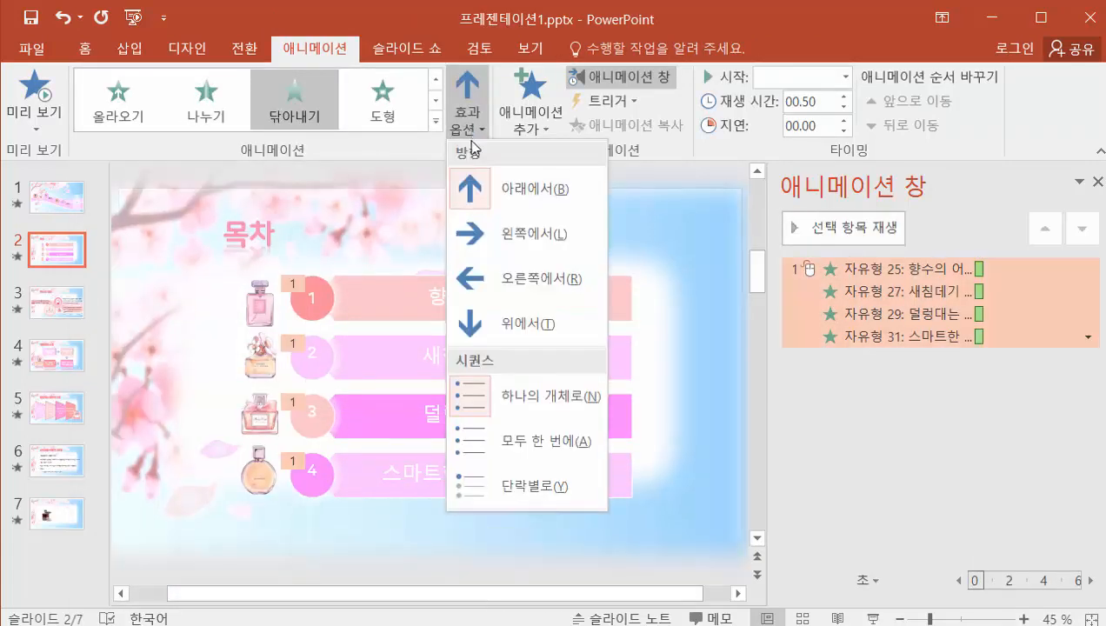
left_click(497, 233)
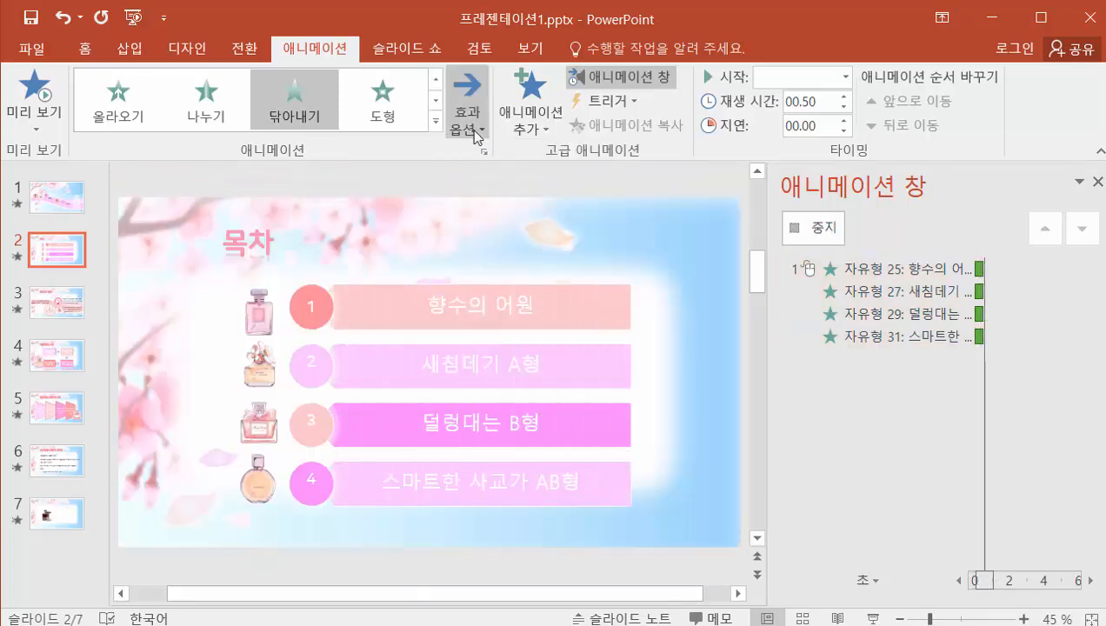
Step: Set the agenda bars' wipe sequence to 단락별로 (by paragraph), preview it, and make the effects start with the previous one (이전 효과와 함께)
left_click(473, 130)
left_click(545, 484)
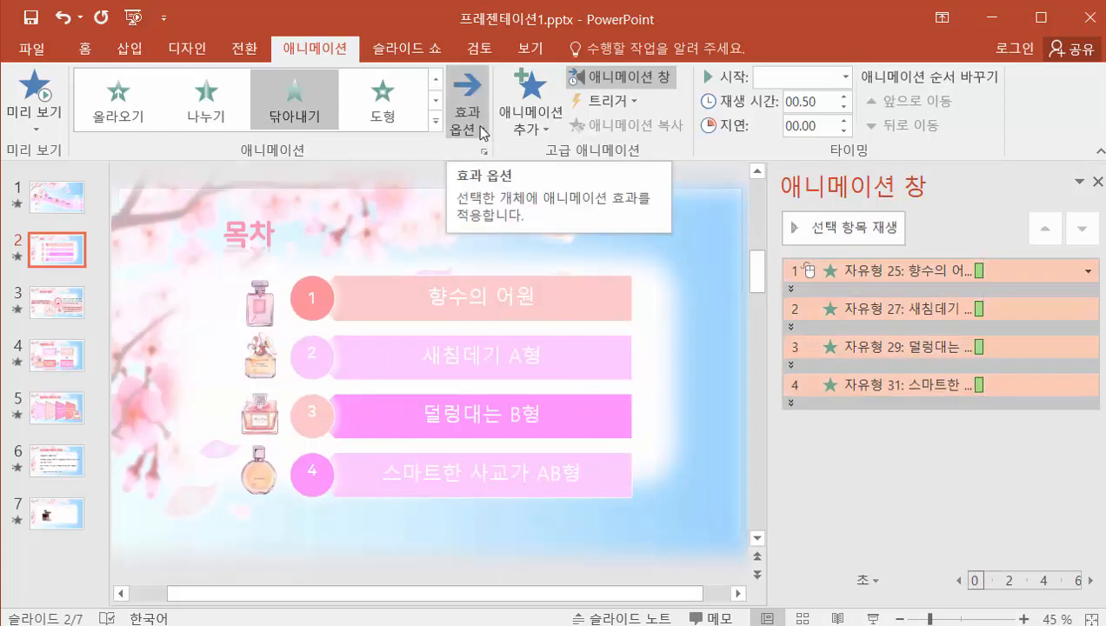
left_click(43, 96)
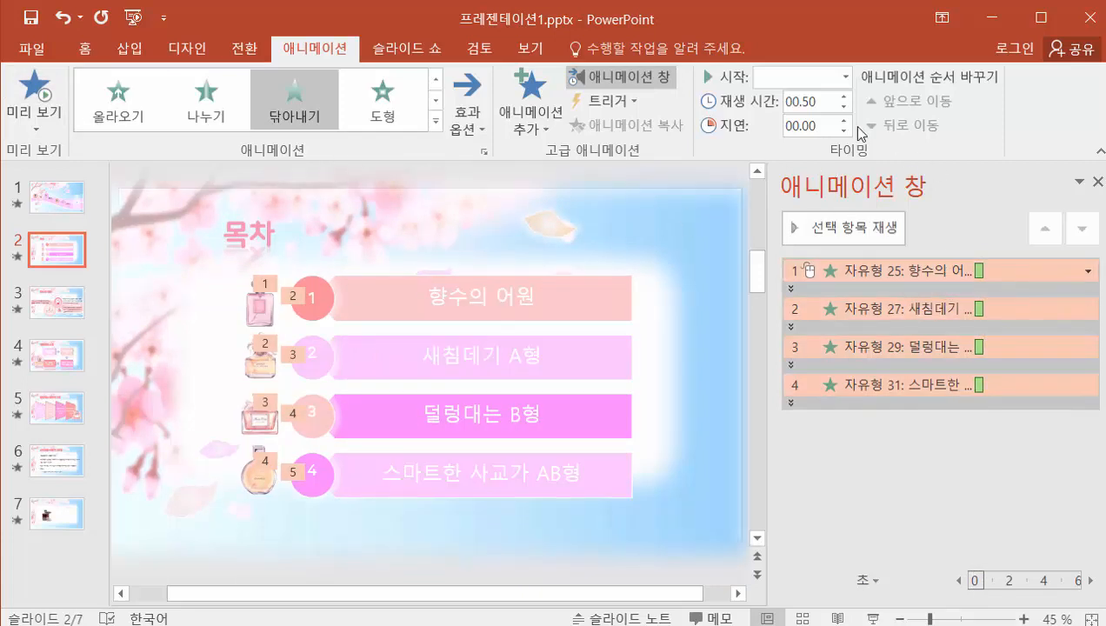
left_click(845, 81)
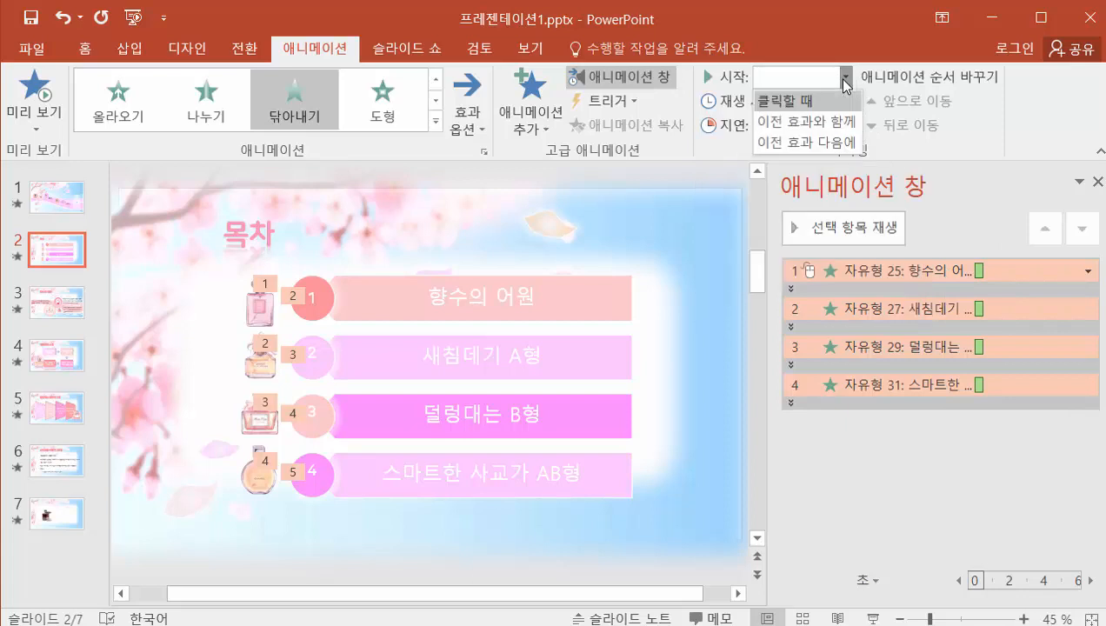
left_click(849, 122)
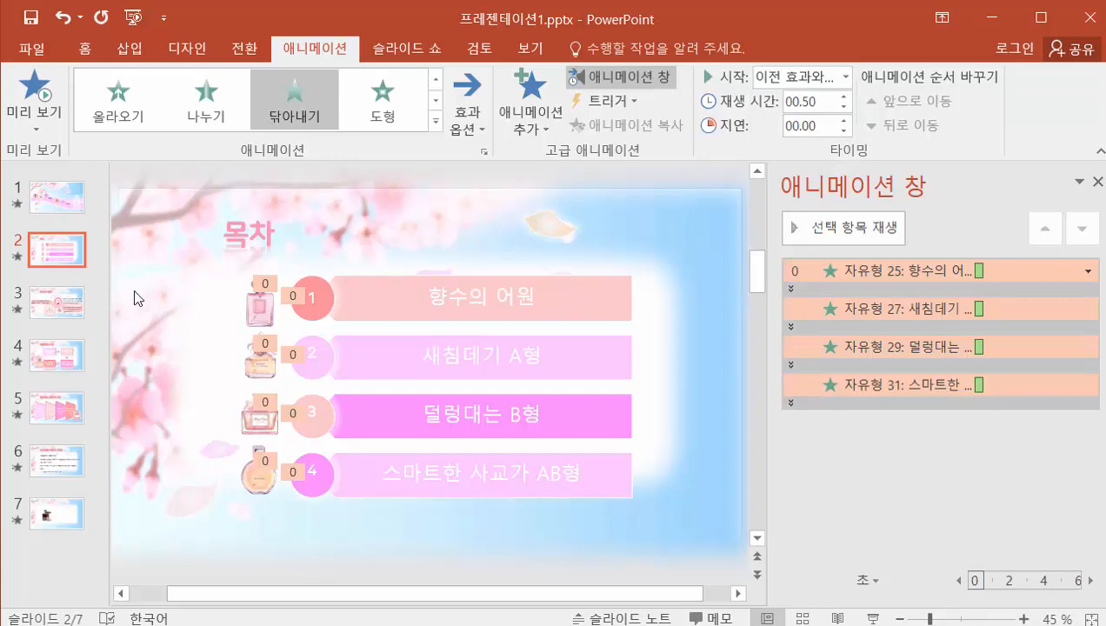
left_click(70, 299)
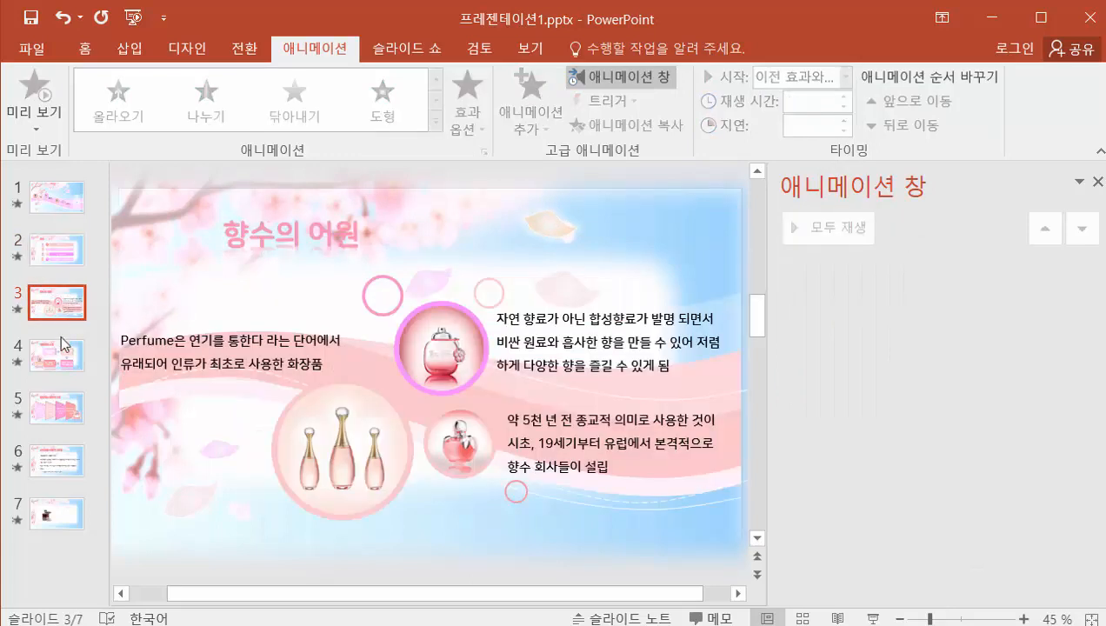
left_click(61, 354)
left_click(56, 425)
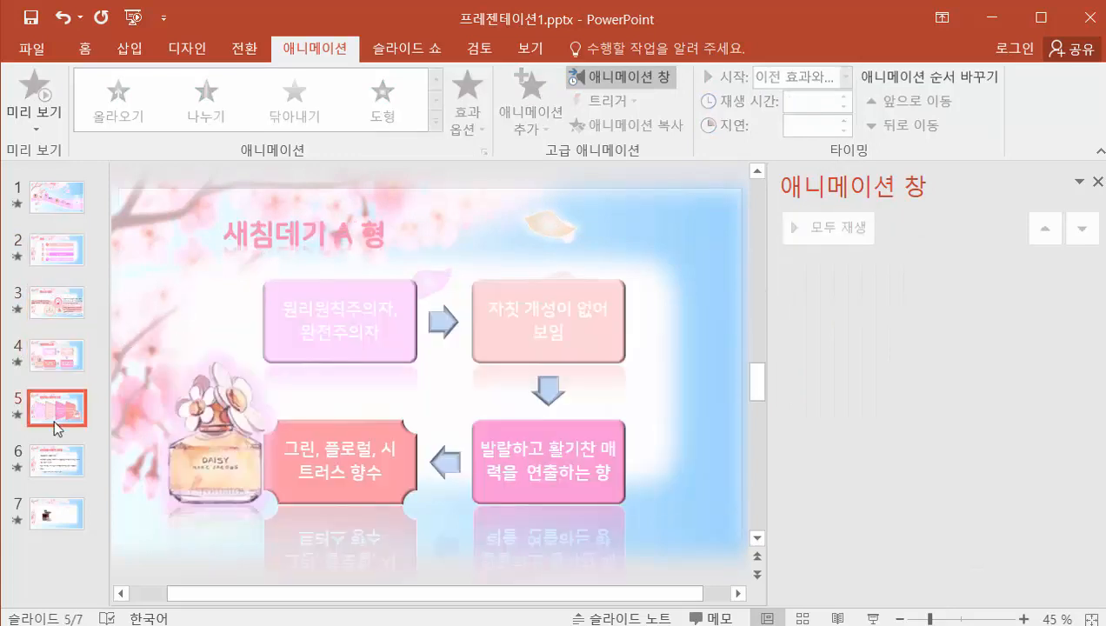
left_click(66, 467)
Step: Play the show from slide 1 through slide 2 in reading view, and preview slide 2's animation in the editor
left_click(55, 193)
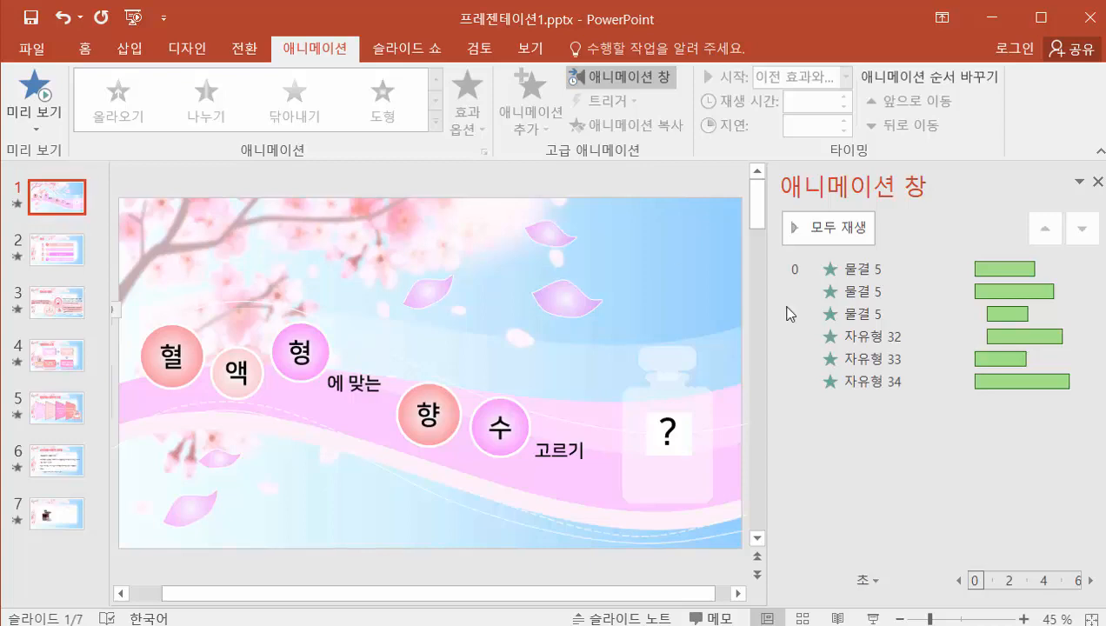
left_click(838, 618)
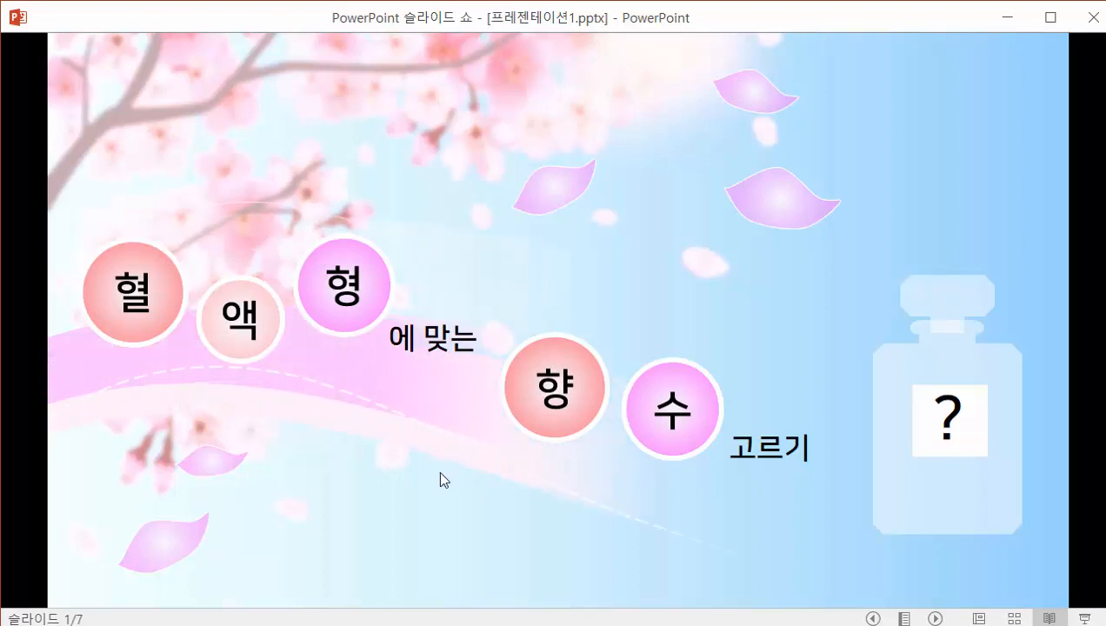
left_click(276, 471)
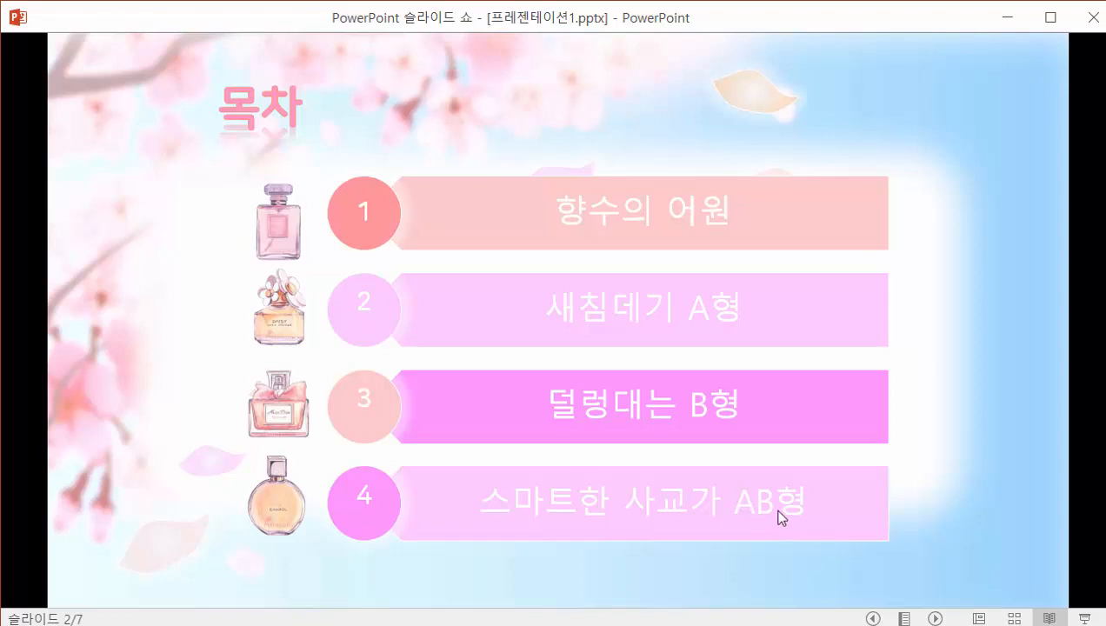
key("Escape")
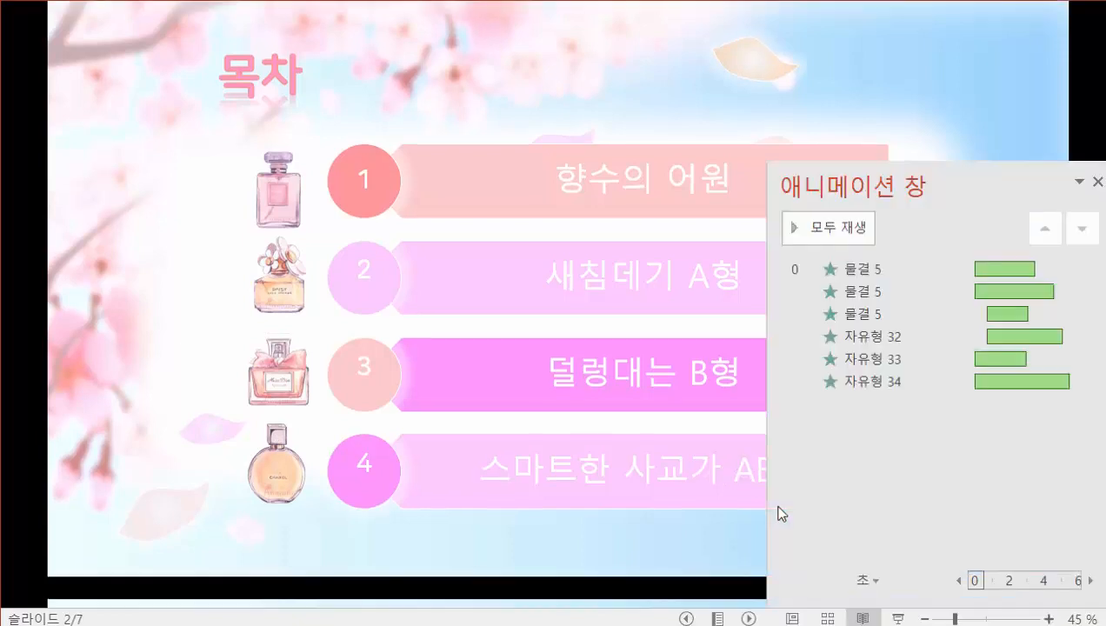
left_click(78, 254)
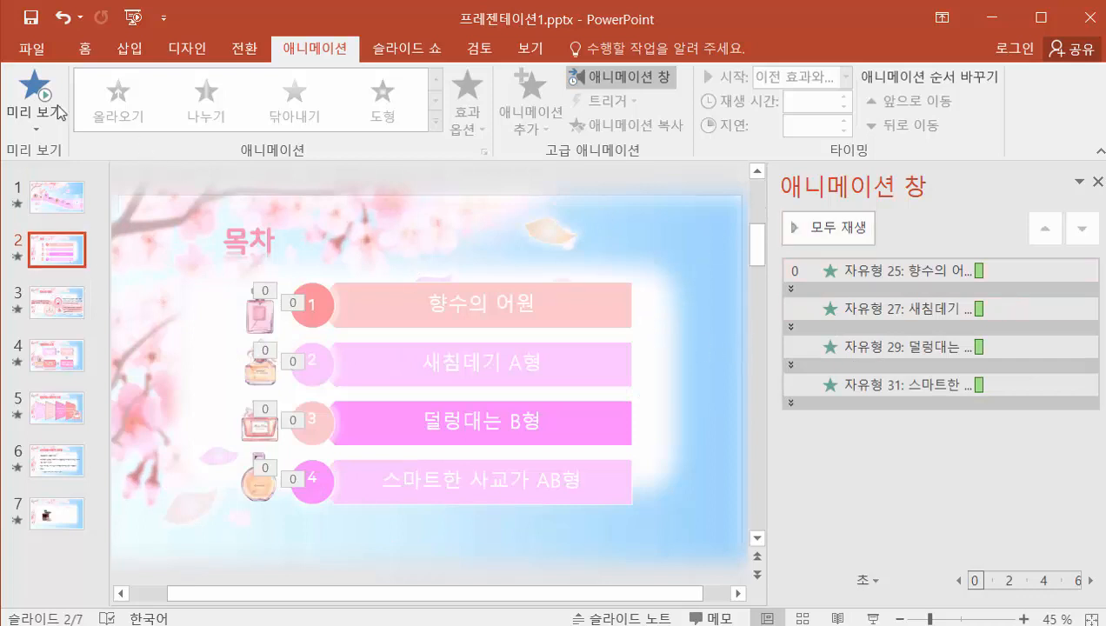
left_click(35, 87)
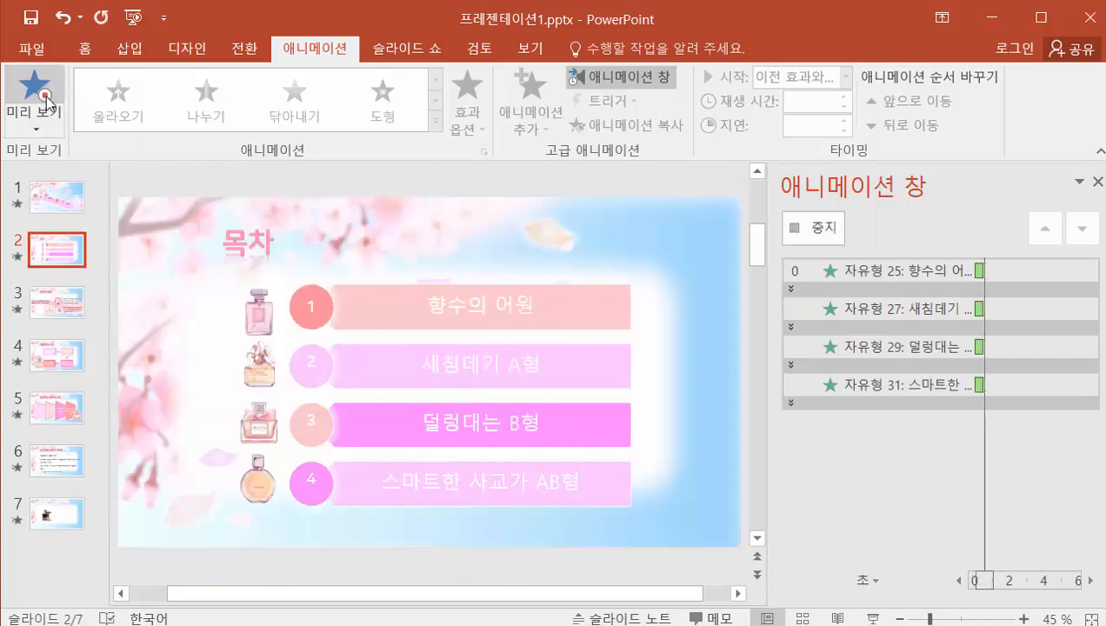
Step: Select the four agenda bars and lengthen their first two wipes, 자유형 25 to about 1.7 seconds and 자유형 27 to about 3.5 seconds
left_click(610, 301)
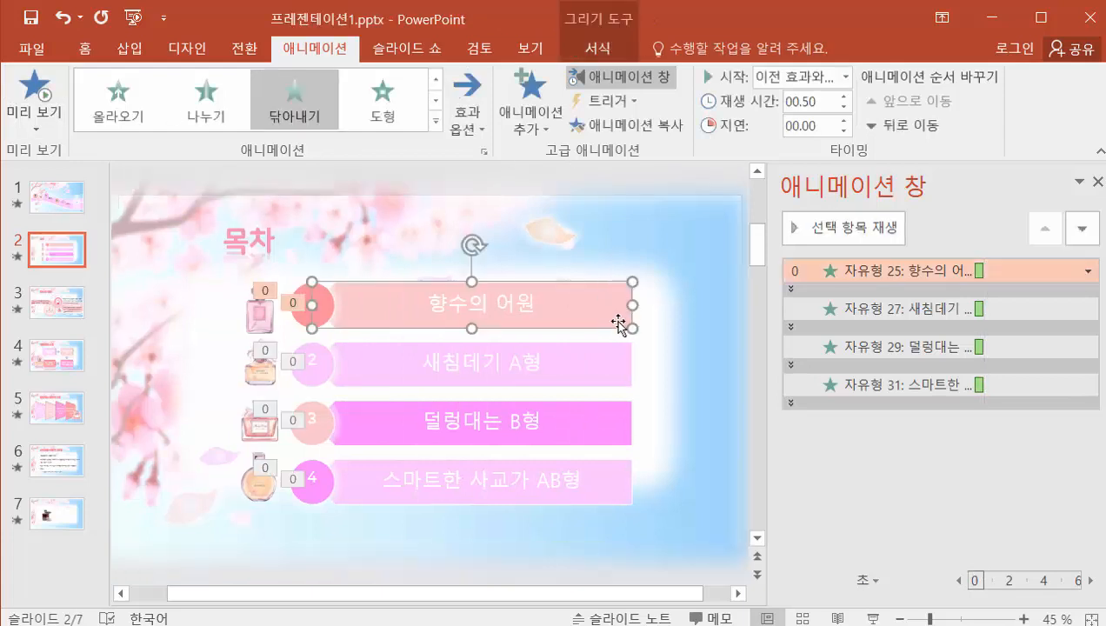
left_click(599, 355, "shift")
left_click(610, 421, "shift")
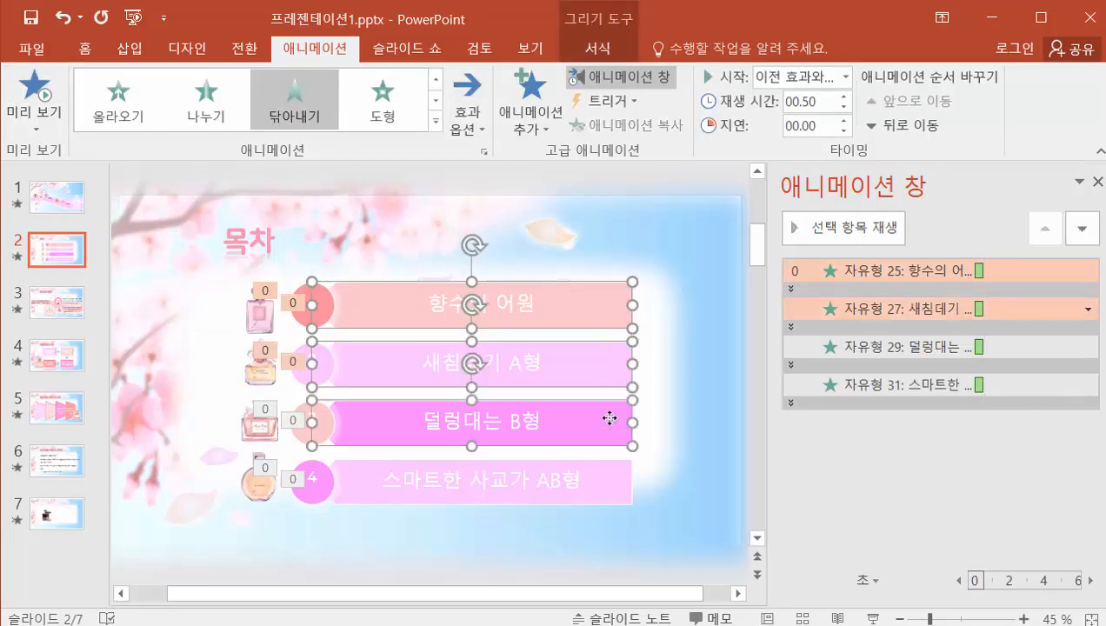
left_click(605, 479, "shift")
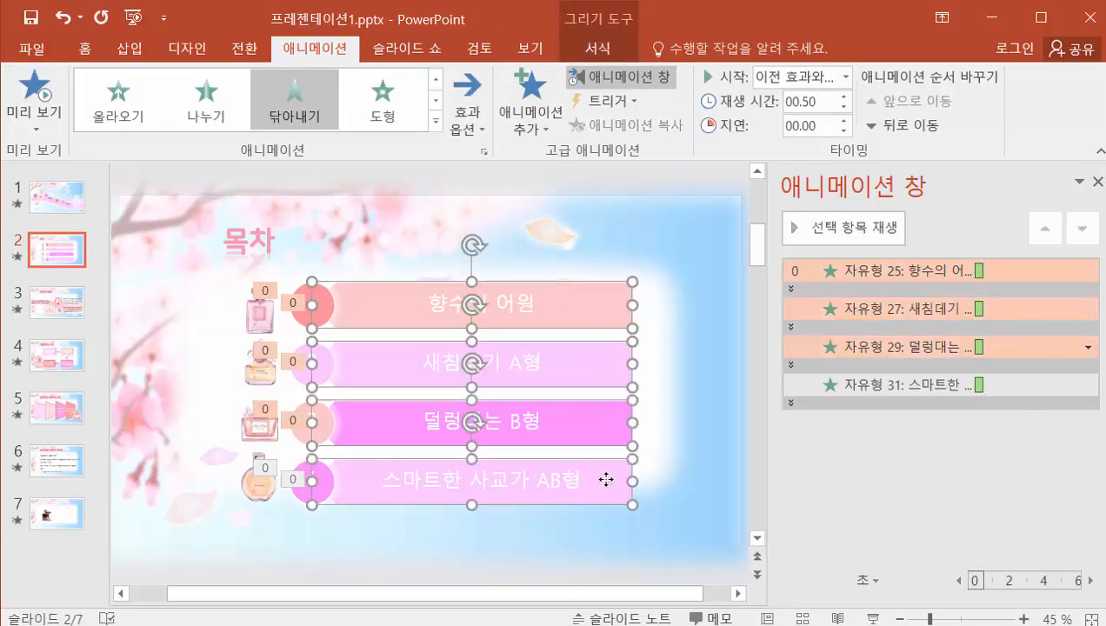
left_click(470, 131)
left_click(682, 12)
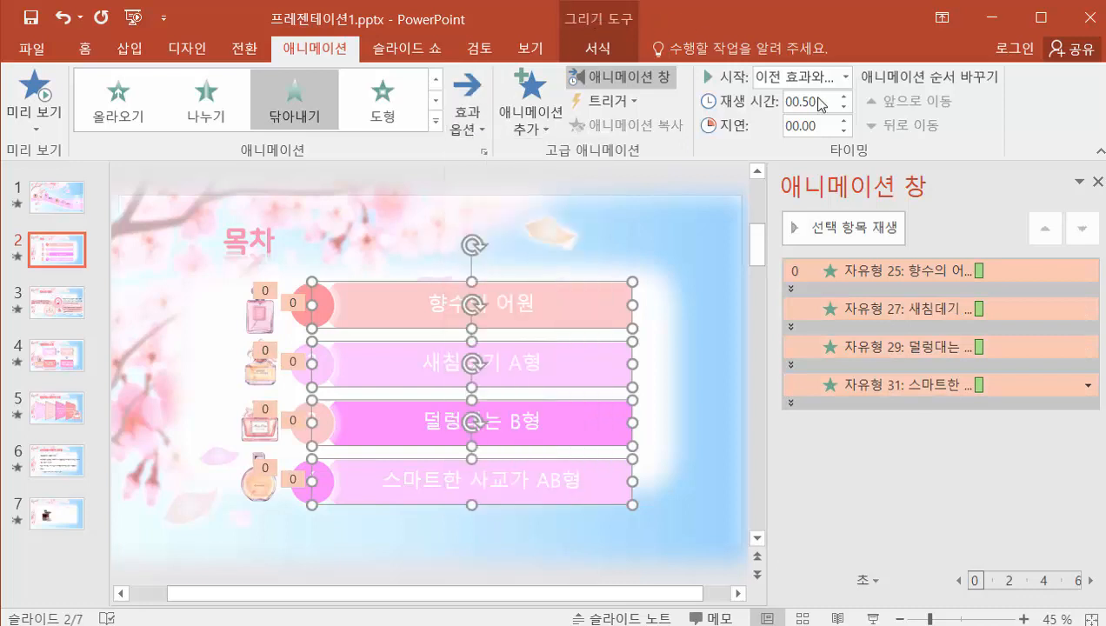
left_click_drag(981, 267, 1004, 268)
left_click_drag(980, 310, 1035, 309)
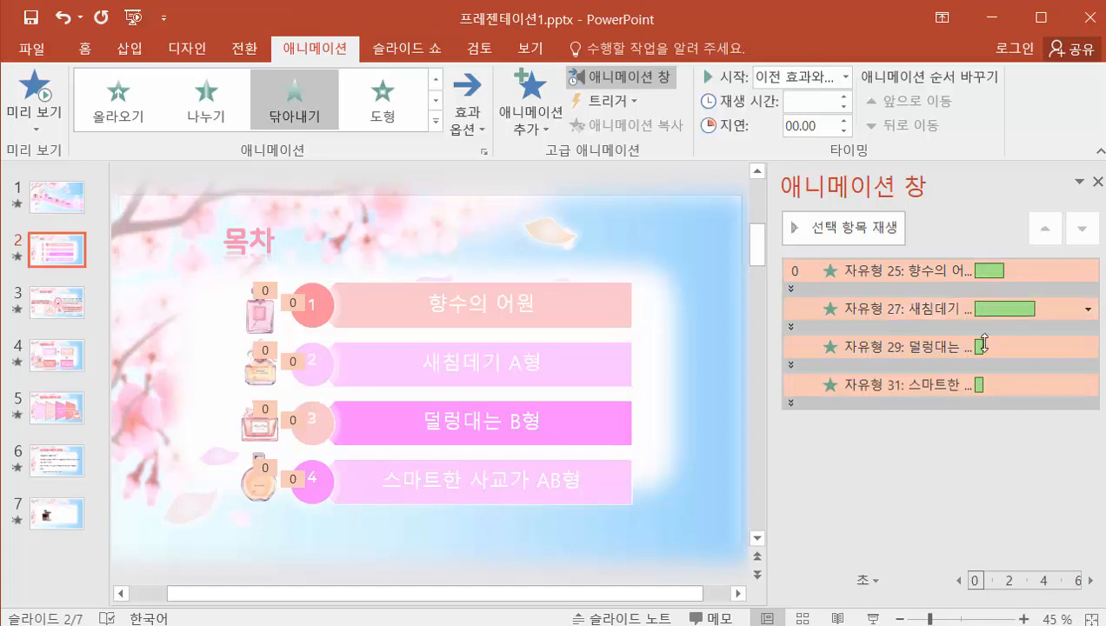
Step: Lengthen the 자유형 29 wipe to about 4.2 seconds and stagger the starts, delaying 자유형 27 about 0.6 and 자유형 29 about 1.1 seconds
left_click(983, 346)
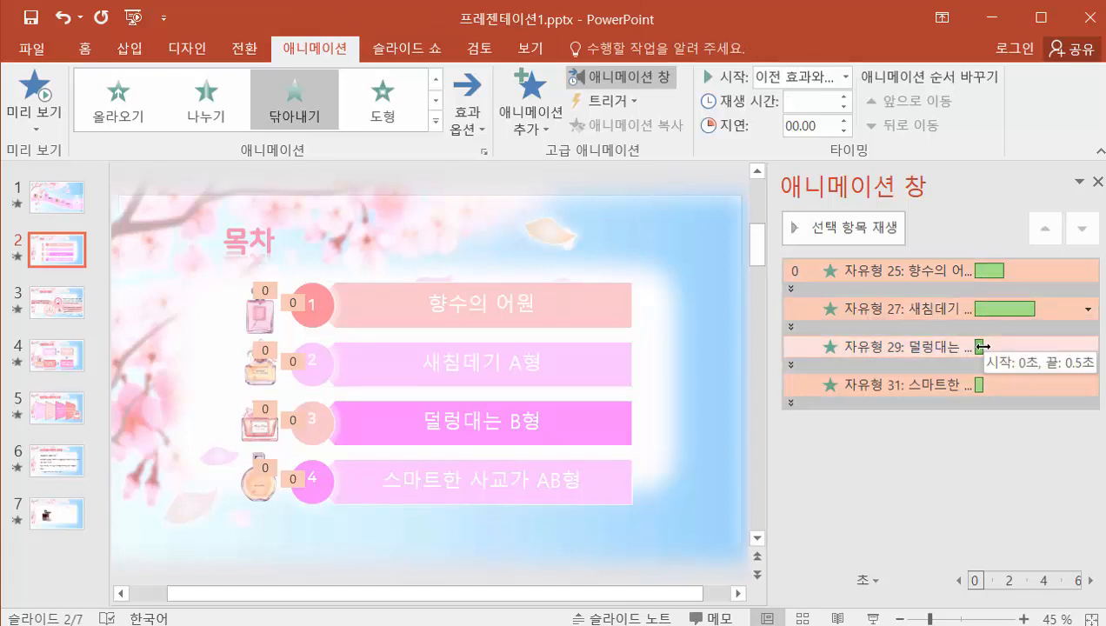
left_click_drag(983, 346, 1018, 346)
left_click_drag(980, 386, 1011, 350)
left_click_drag(1000, 309, 1031, 347)
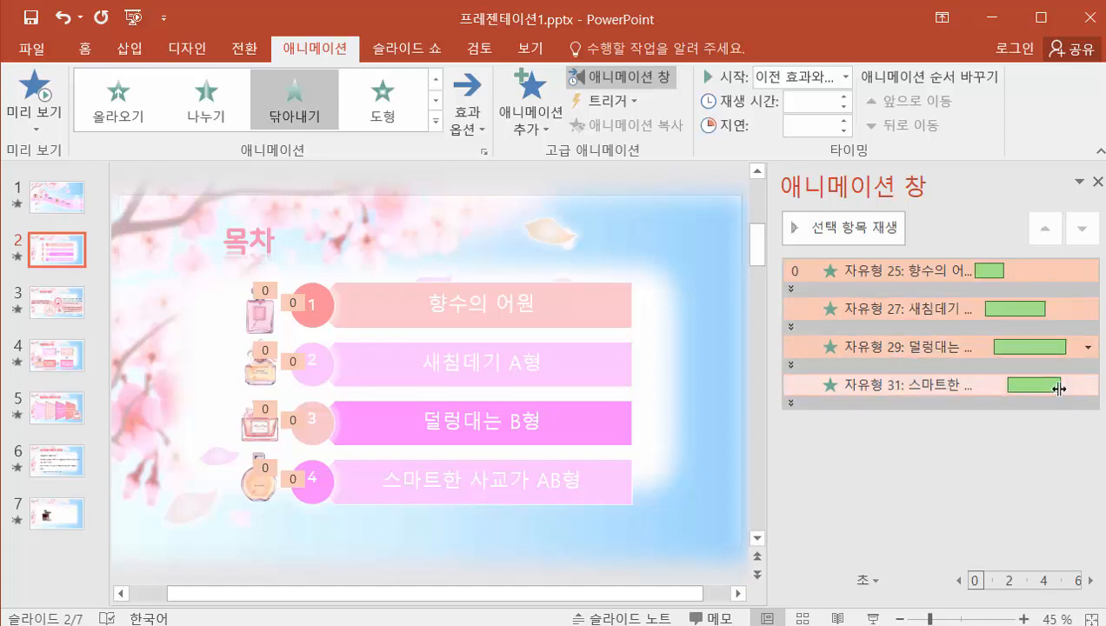
Step: Stretch the 자유형 31 wipe so it runs from near the start to about 8 seconds, and preview slide 2's animation
left_click_drag(1071, 388, 1043, 386)
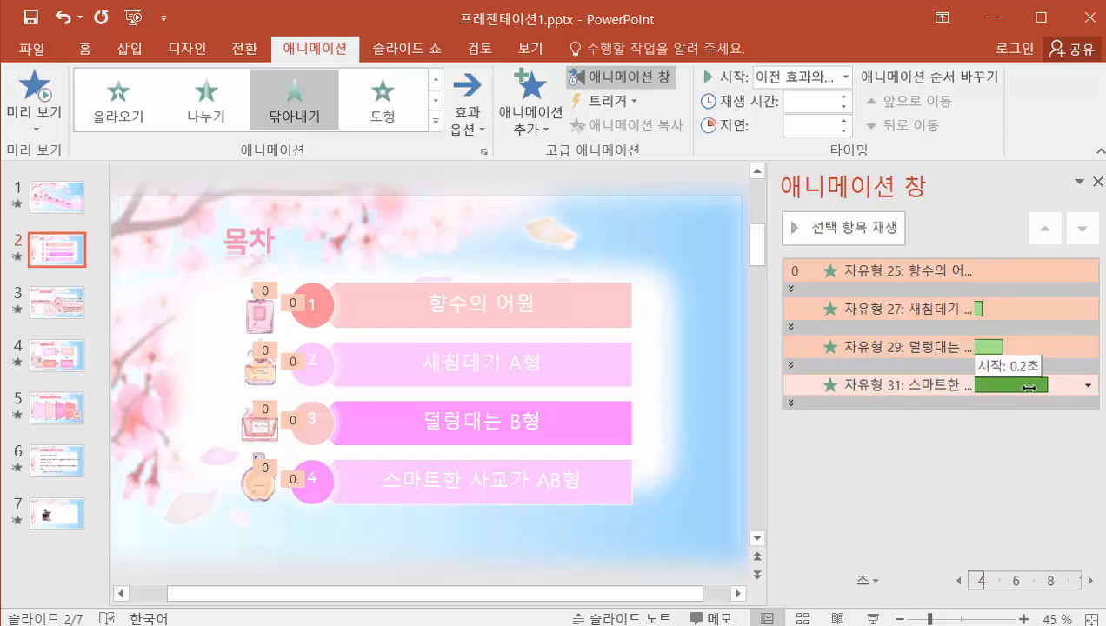
left_click_drag(1002, 389, 1002, 389)
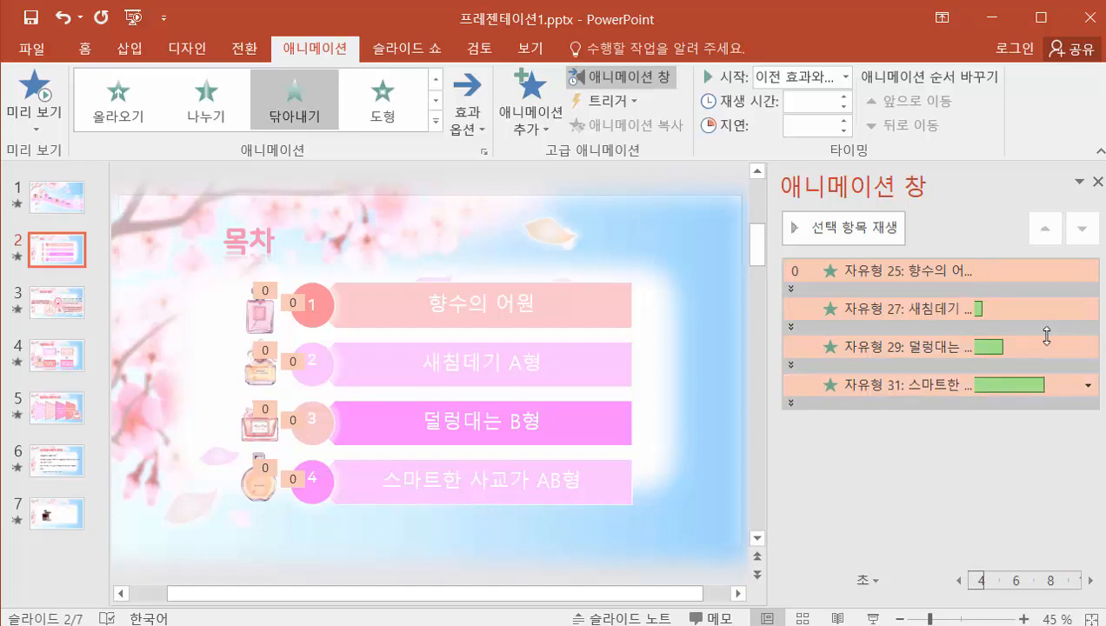
left_click(42, 94)
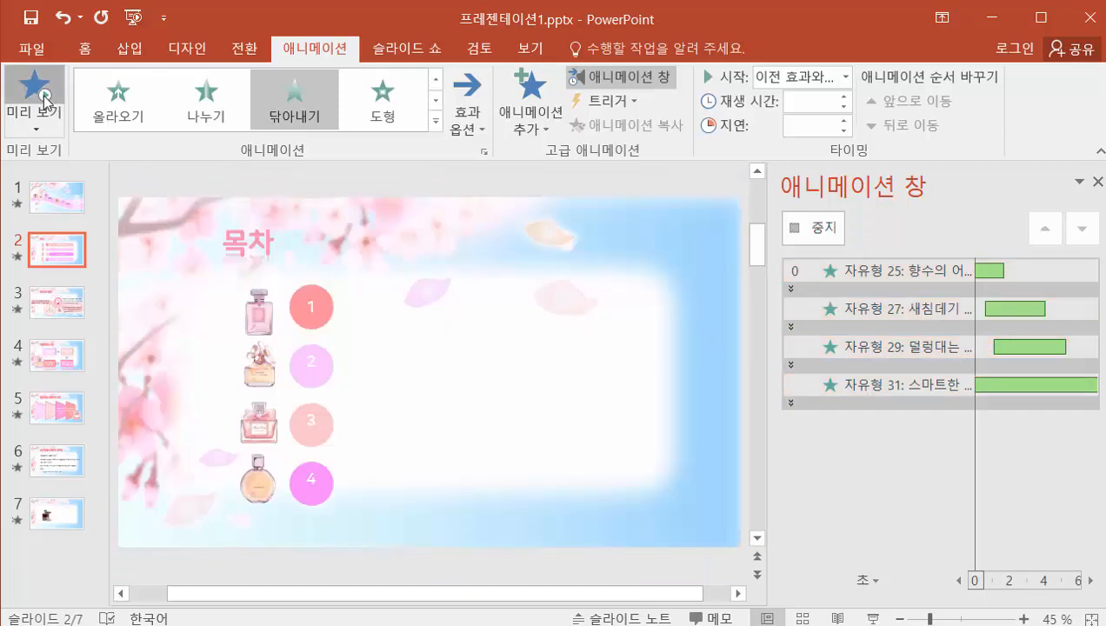
left_click(44, 97)
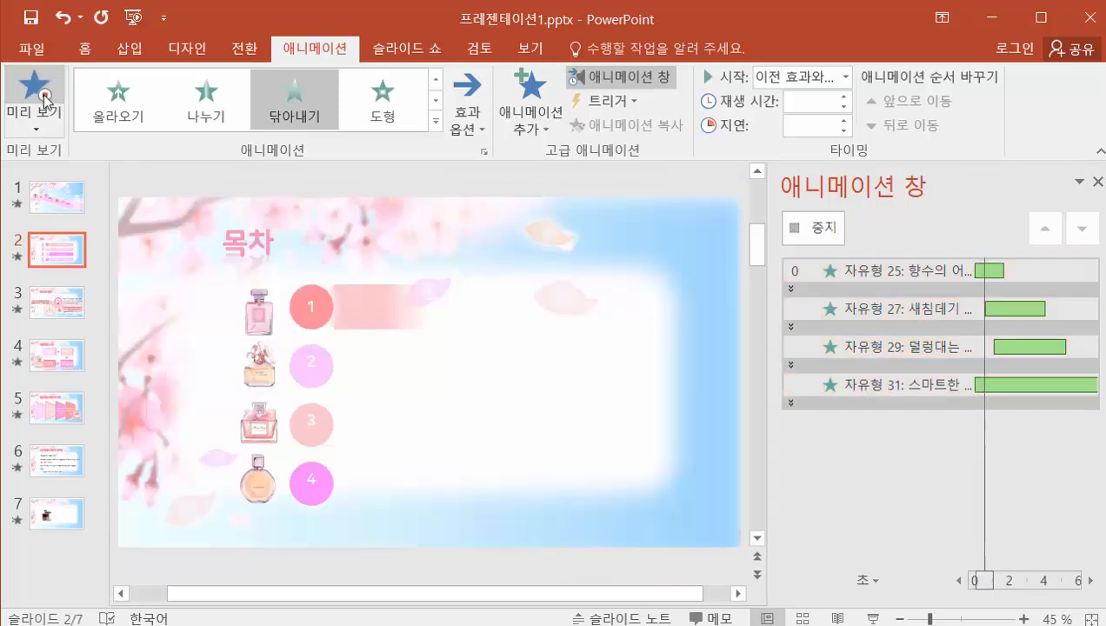